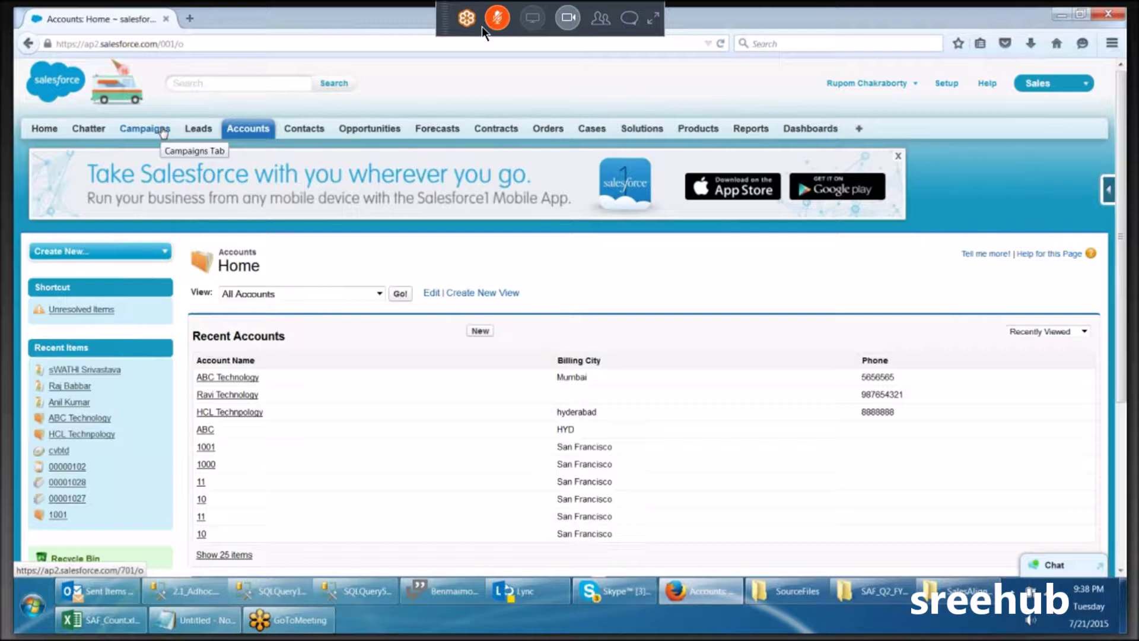
Start a new campaign record and name it FY16_Q3_Cloud_SFDC_Banner.
{"action": "left_click", "coordinate": [163, 129]}
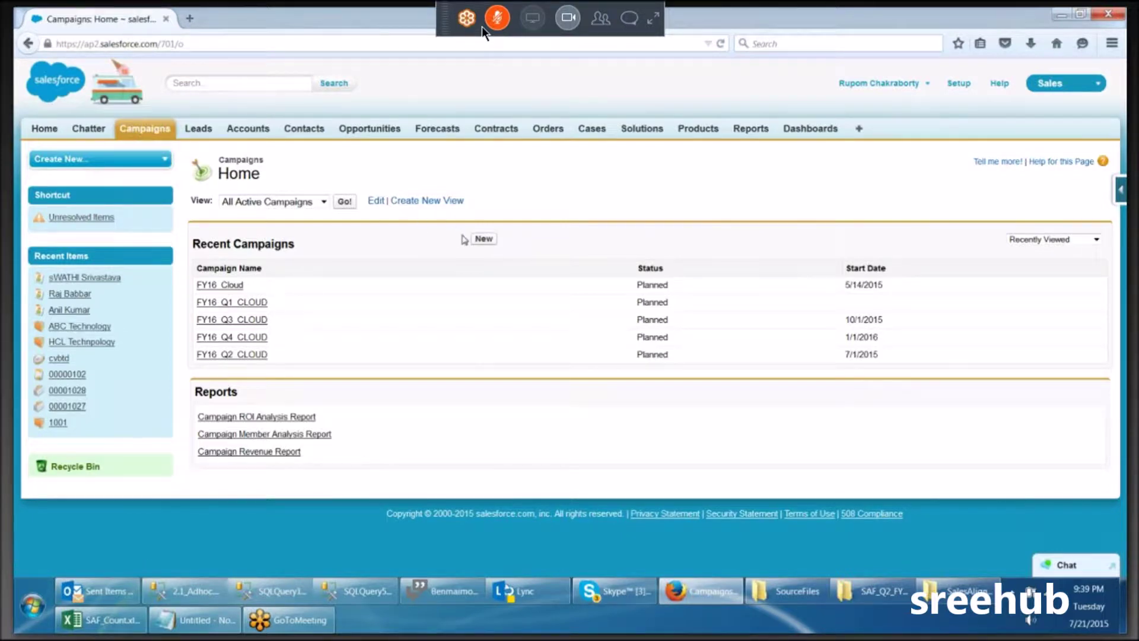
{"action": "left_click", "coordinate": [482, 242]}
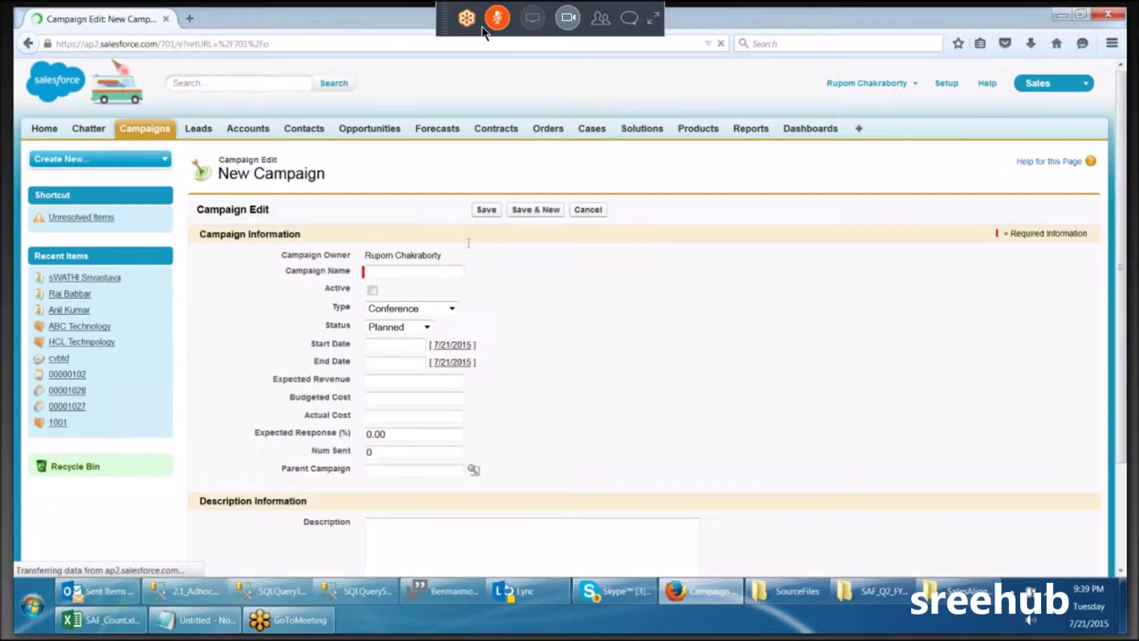
{"action": "left_click", "coordinate": [386, 272]}
{"action": "type", "text": "F"}
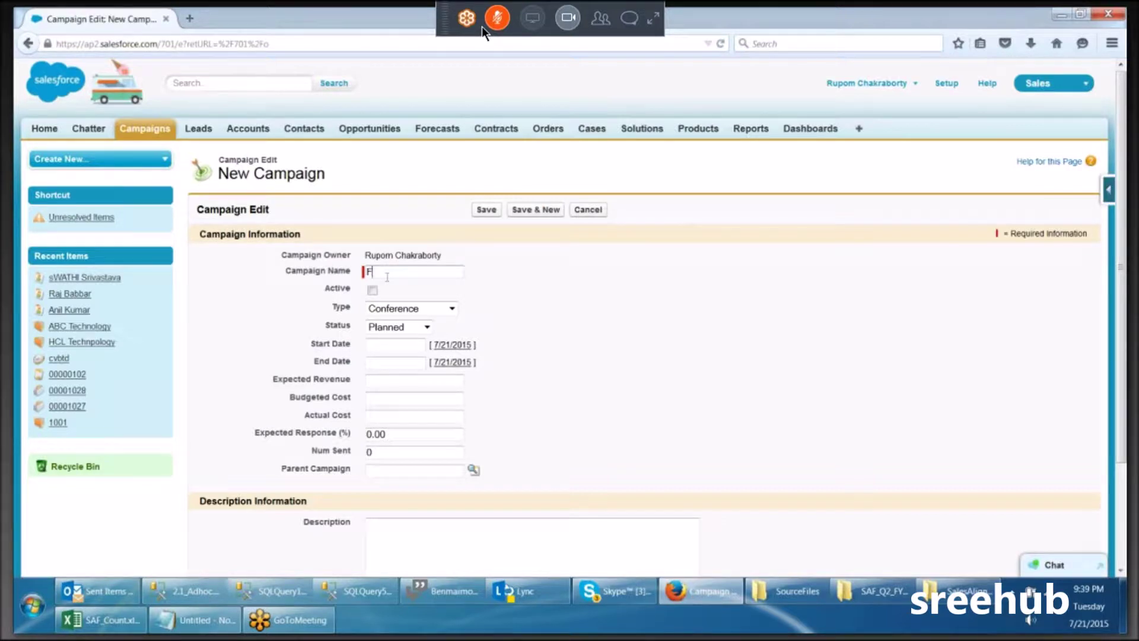
{"action": "key", "text": "XF86AudioLowerVolume"}
{"action": "key", "text": "XF86AudioLowerVolume"}
{"action": "key", "text": "XF86AudioLowerVolume"}
{"action": "key", "text": "XF86AudioLowerVolume"}
{"action": "key", "text": "XF86AudioLowerVolume"}
{"action": "key", "text": "XF86AudioLowerVolume"}
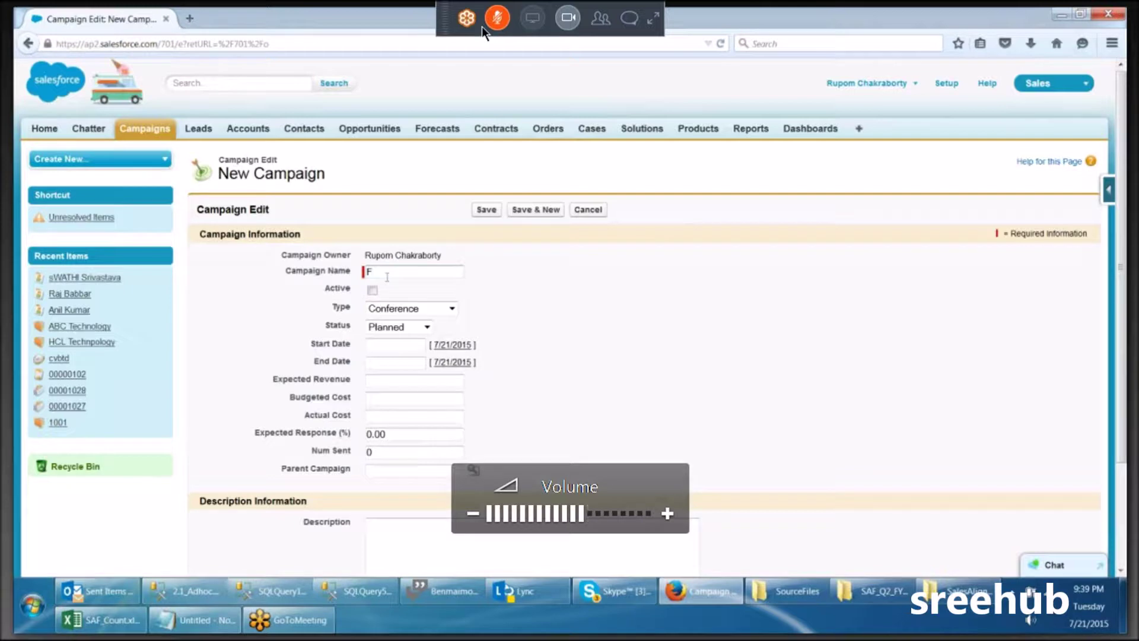
{"action": "type", "text": "Y16"}
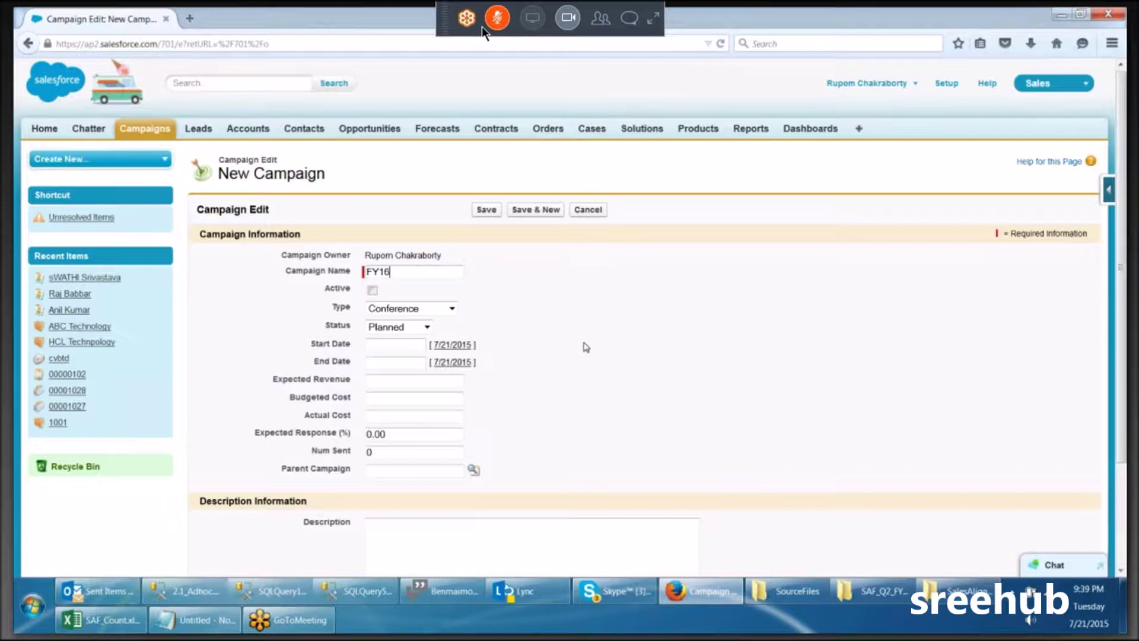
{"action": "type", "text": "Q3"}
{"action": "type", "text": "_Cloud_SFDC"}
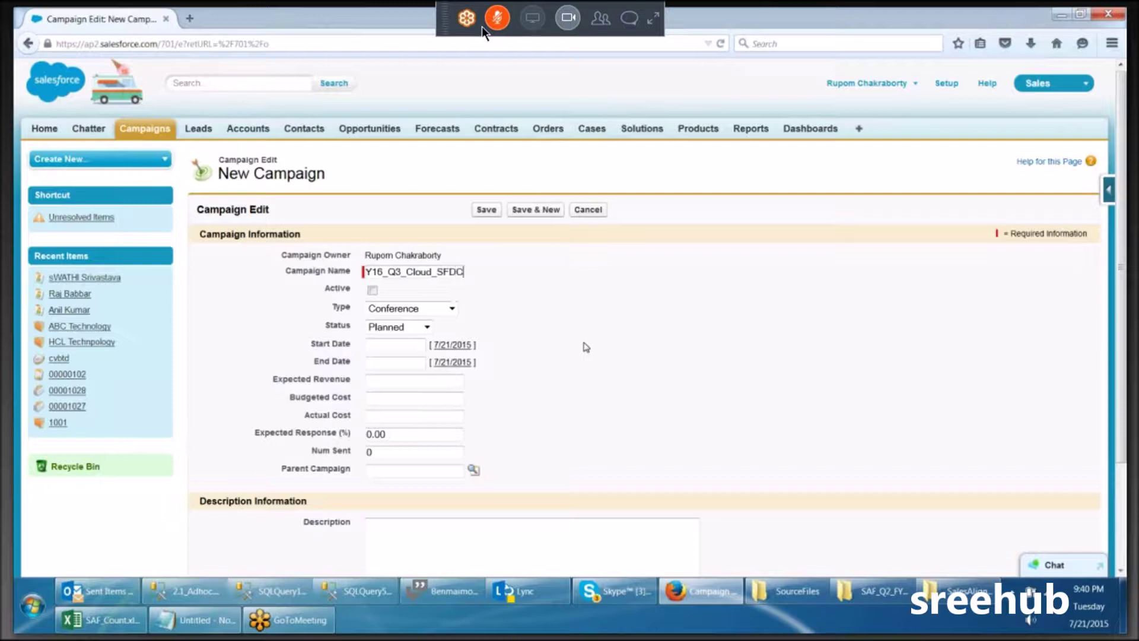
{"action": "type", "text": "_"}
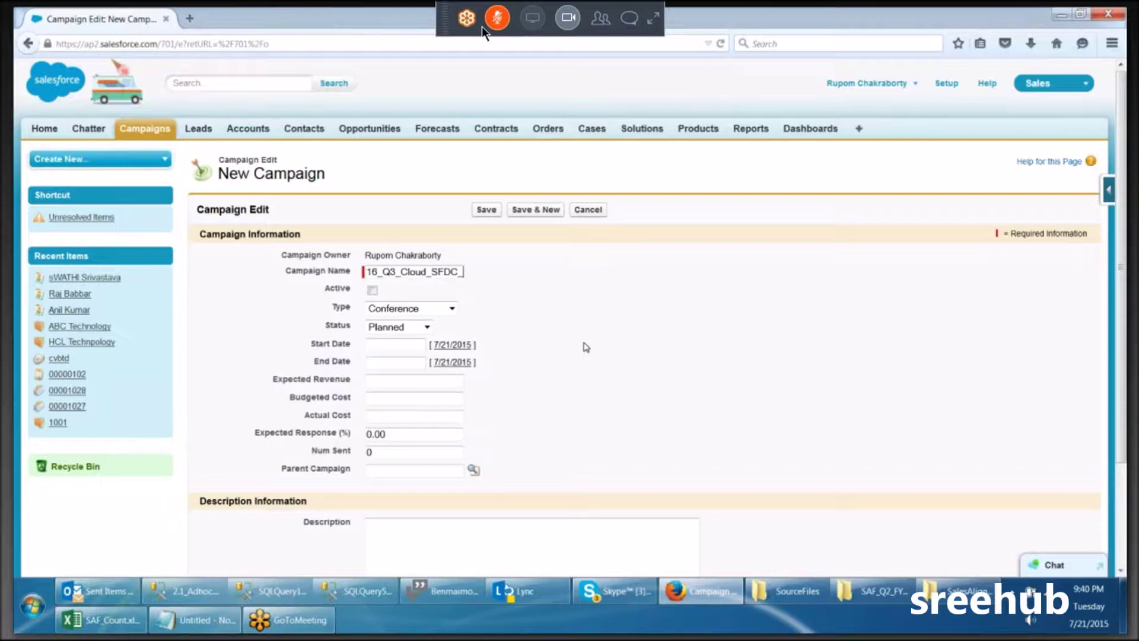
{"action": "type", "text": "Banner"}
Check the full text of the campaign name from beginning to end.
{"action": "left_click", "coordinate": [438, 274]}
{"action": "key", "text": "Left"}
{"action": "key", "text": "Left"}
{"action": "key", "text": "Left"}
{"action": "key", "text": "Left"}
{"action": "key", "text": "Left"}
{"action": "key", "text": "Left"}
{"action": "key", "text": "Left"}
{"action": "key", "text": "Left"}
{"action": "key", "text": "Left"}
{"action": "key", "text": "Left"}
{"action": "key", "text": "Left"}
{"action": "key", "text": "Left"}
{"action": "key", "text": "Left"}
{"action": "key", "text": "Left"}
{"action": "key", "text": "Left"}
{"action": "key", "text": "Left"}
{"action": "key", "text": "Left"}
{"action": "key", "text": "Left"}
{"action": "key", "text": "Left"}
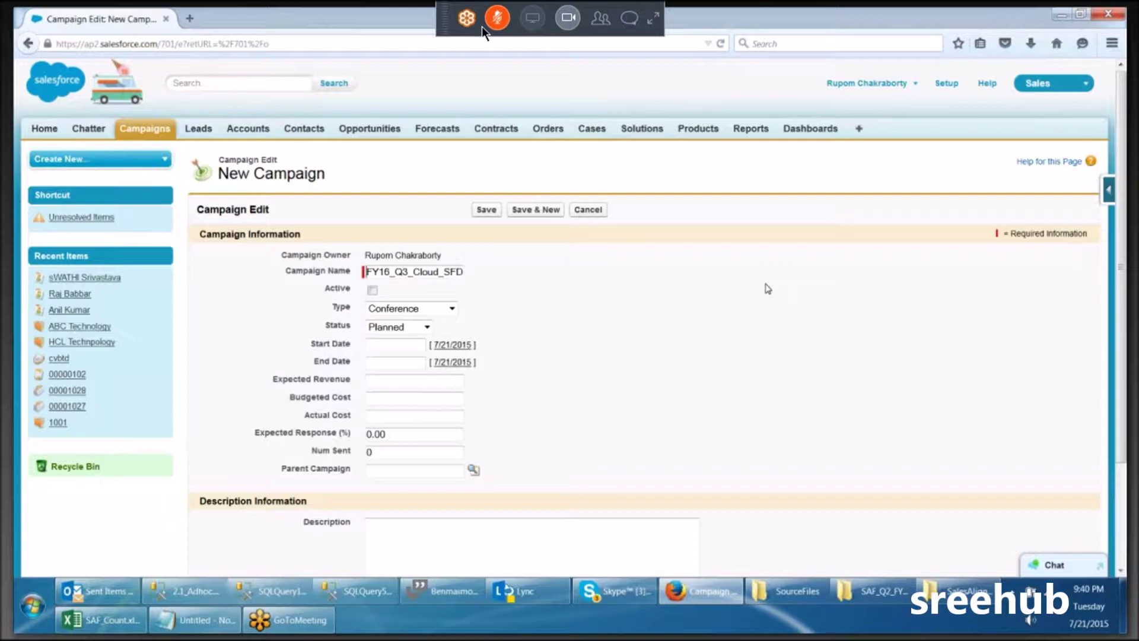
{"action": "key", "text": "Right"}
{"action": "key", "text": "Right"}
{"action": "key", "text": "Right"}
{"action": "key", "text": "Right"}
{"action": "key", "text": "Right"}
{"action": "key", "text": "Right"}
{"action": "key", "text": "Right"}
{"action": "key", "text": "Right"}
{"action": "key", "text": "Right"}
{"action": "key", "text": "Right"}
{"action": "key", "text": "Right"}
{"action": "key", "text": "Right"}
{"action": "key", "text": "Right"}
{"action": "key", "text": "Right"}
{"action": "key", "text": "Right"}
{"action": "key", "text": "Right"}
{"action": "key", "text": "Right"}
{"action": "key", "text": "Right"}
{"action": "key", "text": "Right"}
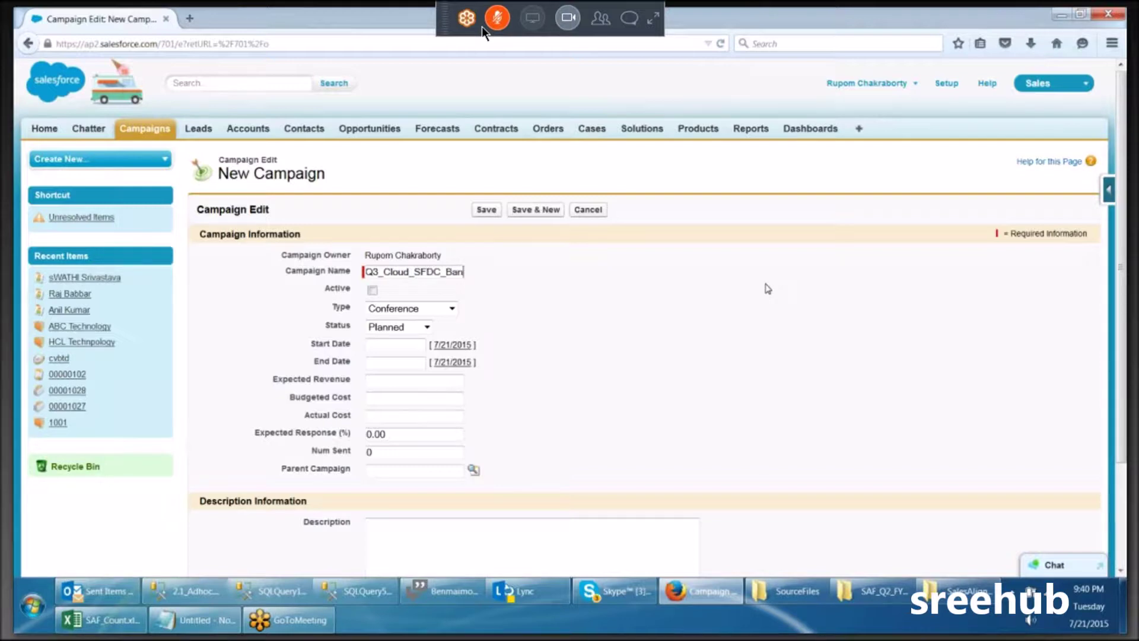
{"action": "key", "text": "Home"}
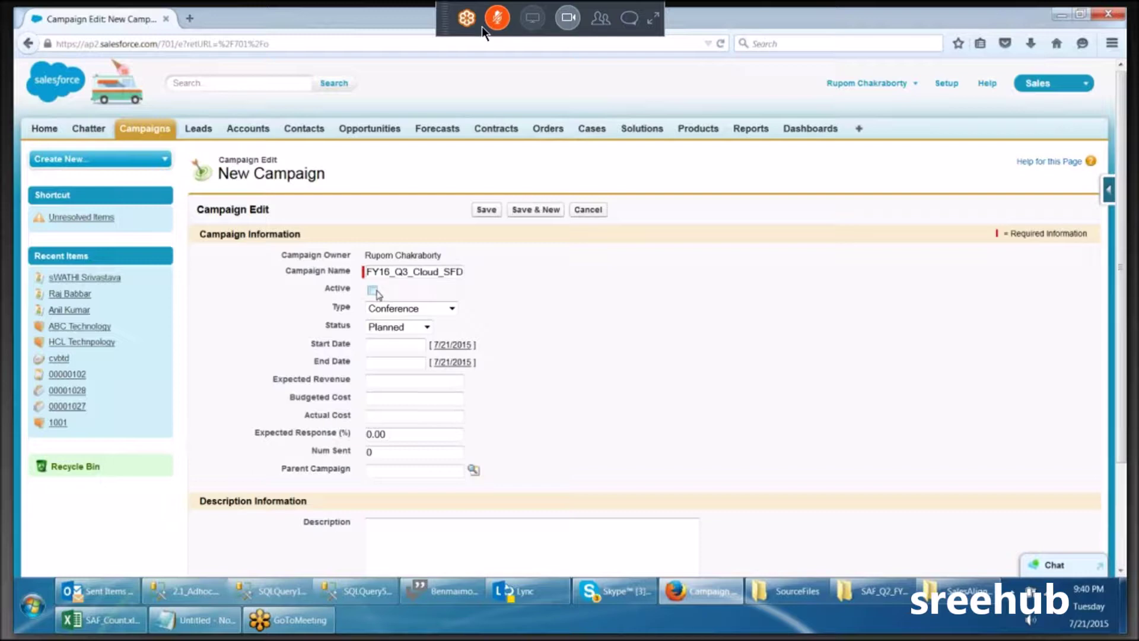
Make it an active Banner Ads campaign running from 7/21/2015 to 7/31/2015.
{"action": "left_click", "coordinate": [452, 309]}
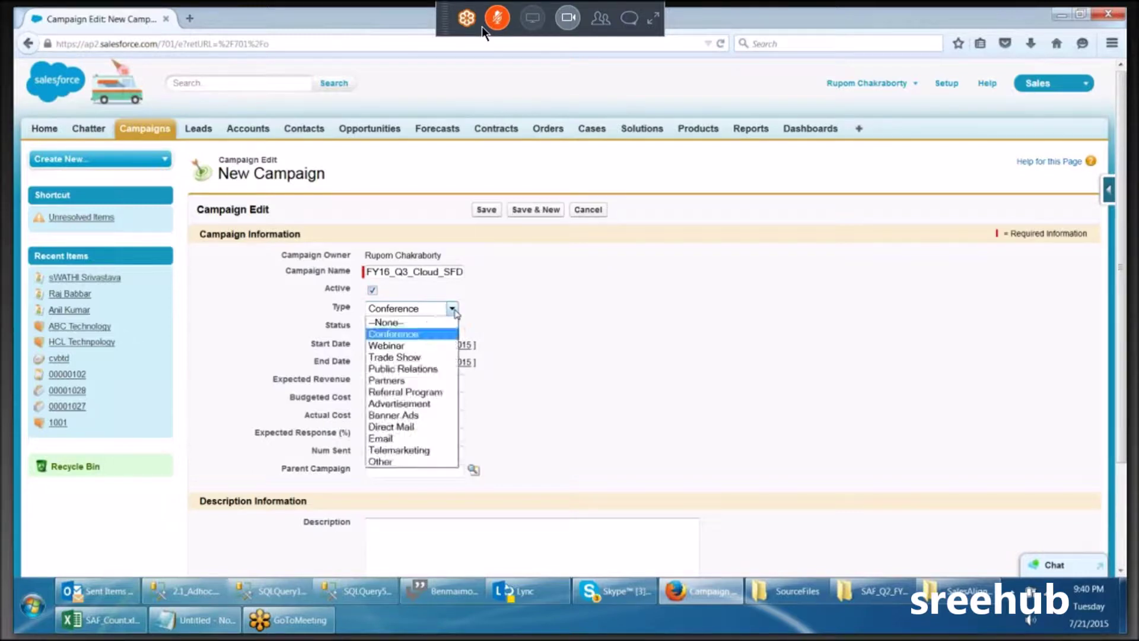
{"action": "left_click", "coordinate": [394, 415]}
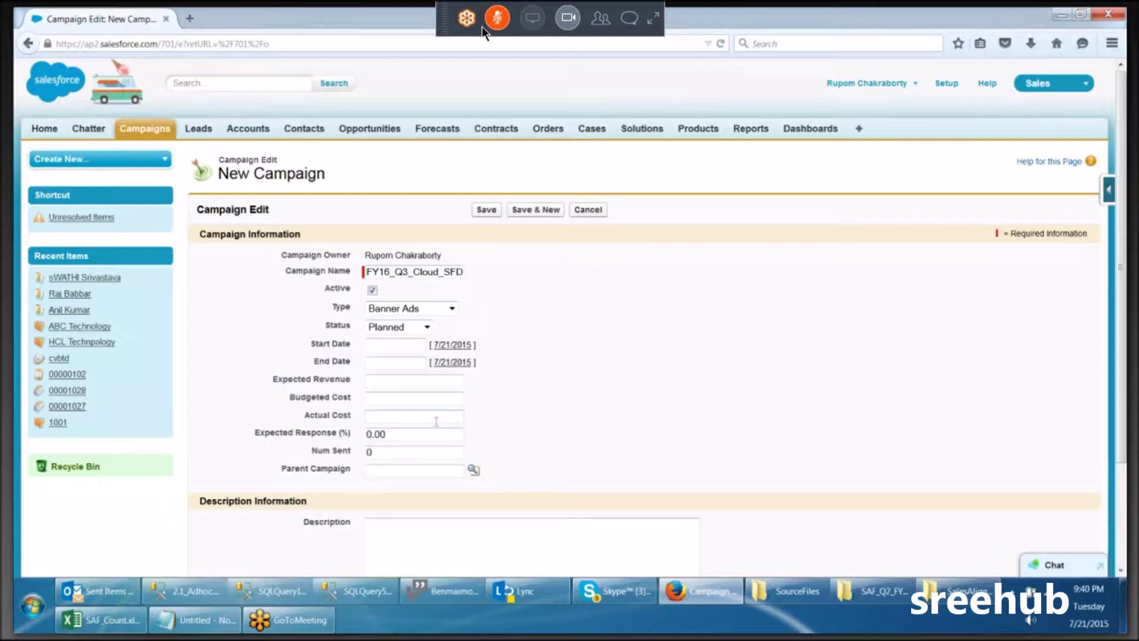
{"action": "left_click", "coordinate": [396, 347]}
{"action": "left_click", "coordinate": [424, 434]}
{"action": "left_click", "coordinate": [392, 362]}
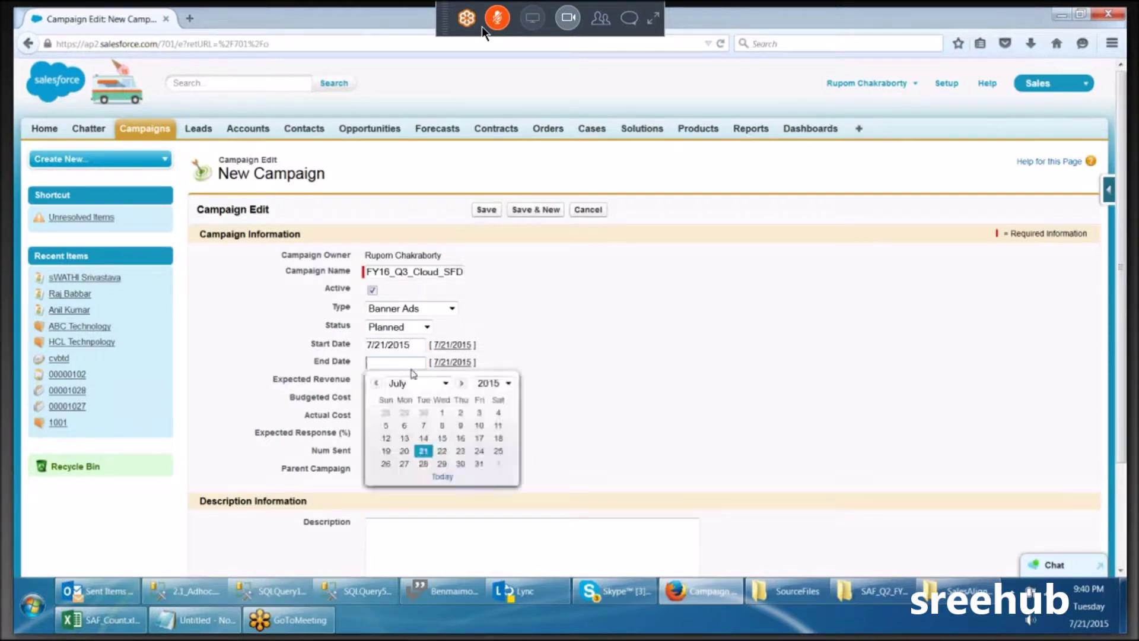
{"action": "left_click", "coordinate": [477, 464]}
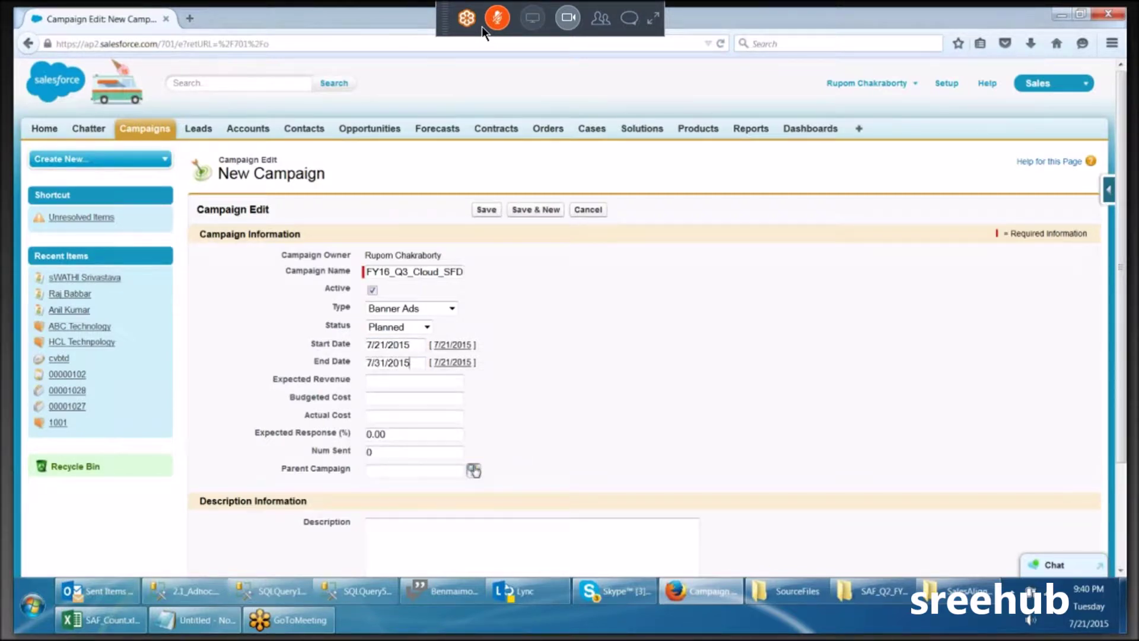
Set the campaign's expected revenue to 200000 and its budgeted cost to 20000.
{"action": "left_click", "coordinate": [393, 381]}
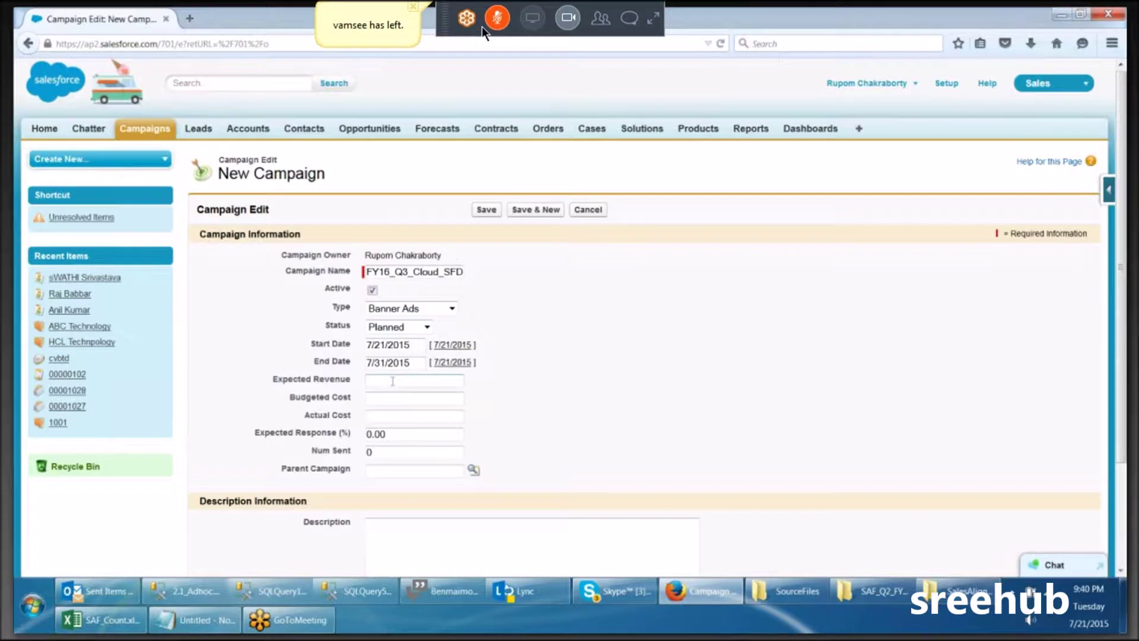
{"action": "type", "text": "14"}
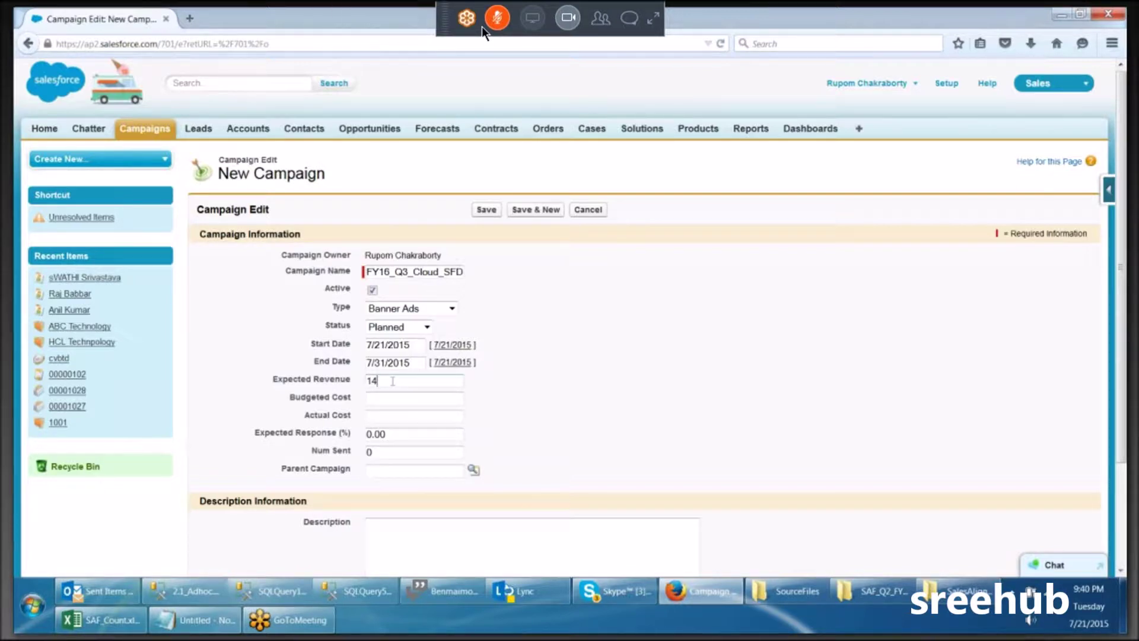
{"action": "key", "text": "BackSpace"}
{"action": "key", "text": "BackSpace"}
{"action": "type", "text": "200000"}
{"action": "left_click", "coordinate": [395, 402]}
{"action": "type", "text": "20000"}
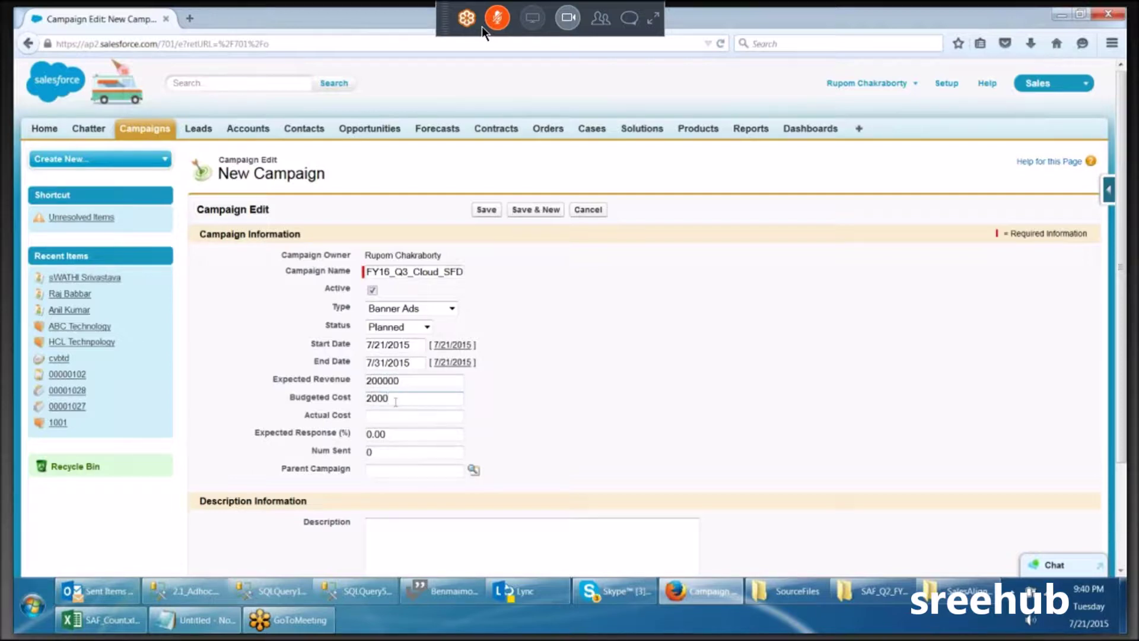
Set the campaign's expected response to 80 percent, leaving the actual cost empty.
{"action": "left_click", "coordinate": [390, 413]}
{"action": "left_click", "coordinate": [394, 438]}
{"action": "key", "text": "BackSpace"}
{"action": "key", "text": "BackSpace"}
{"action": "key", "text": "BackSpace"}
{"action": "key", "text": "BackSpace"}
{"action": "type", "text": "80"}
{"action": "key", "text": "Tab"}
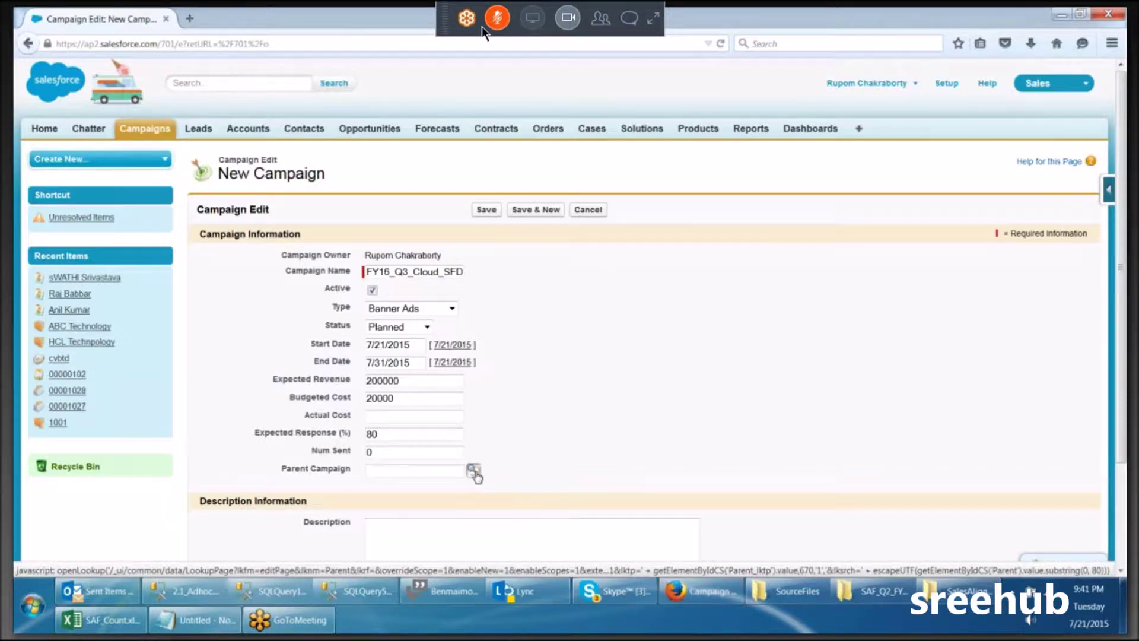
Look up FY16_Q3_CLOUD and assign it as the parent campaign.
{"action": "left_click", "coordinate": [474, 471]}
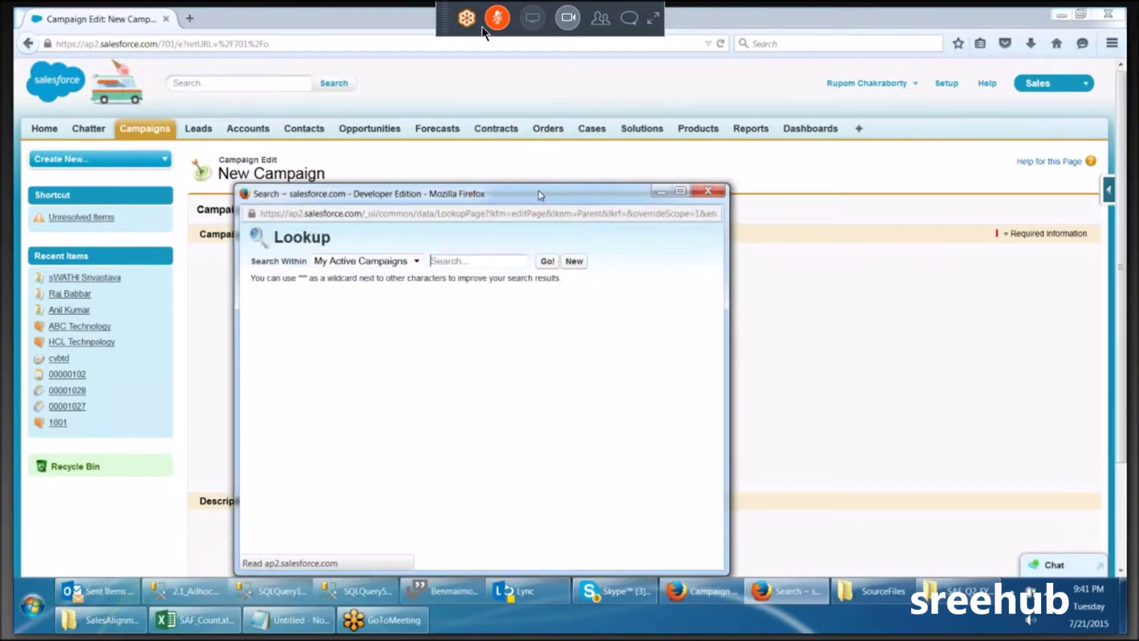
{"action": "left_click_drag", "start_coordinate": [540, 195], "coordinate": [655, 154]}
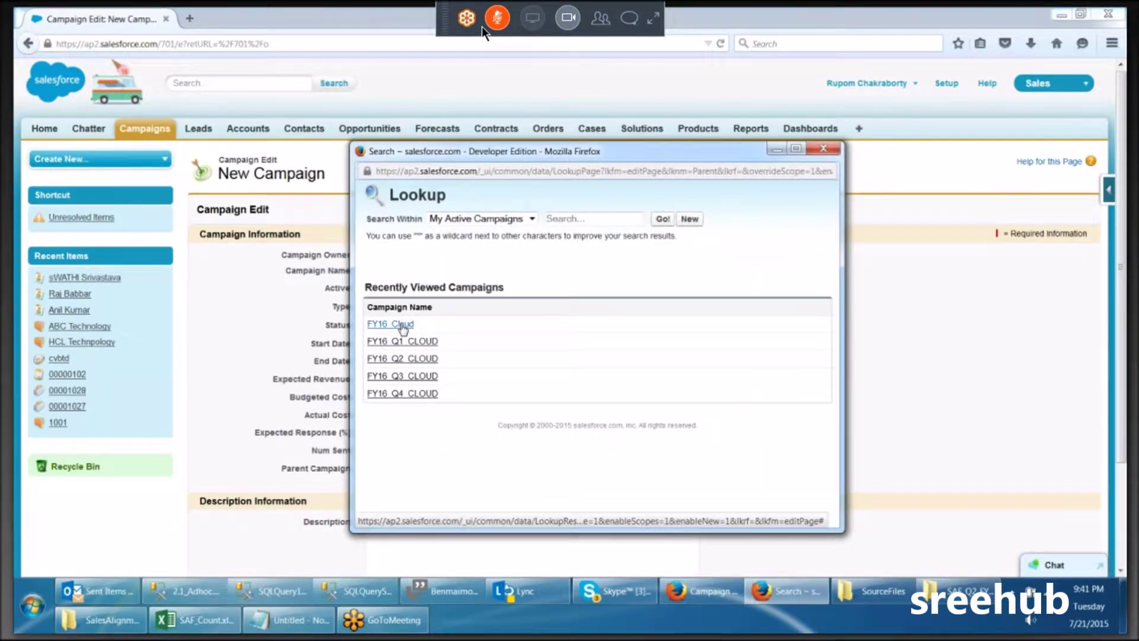
{"action": "left_click", "coordinate": [408, 376]}
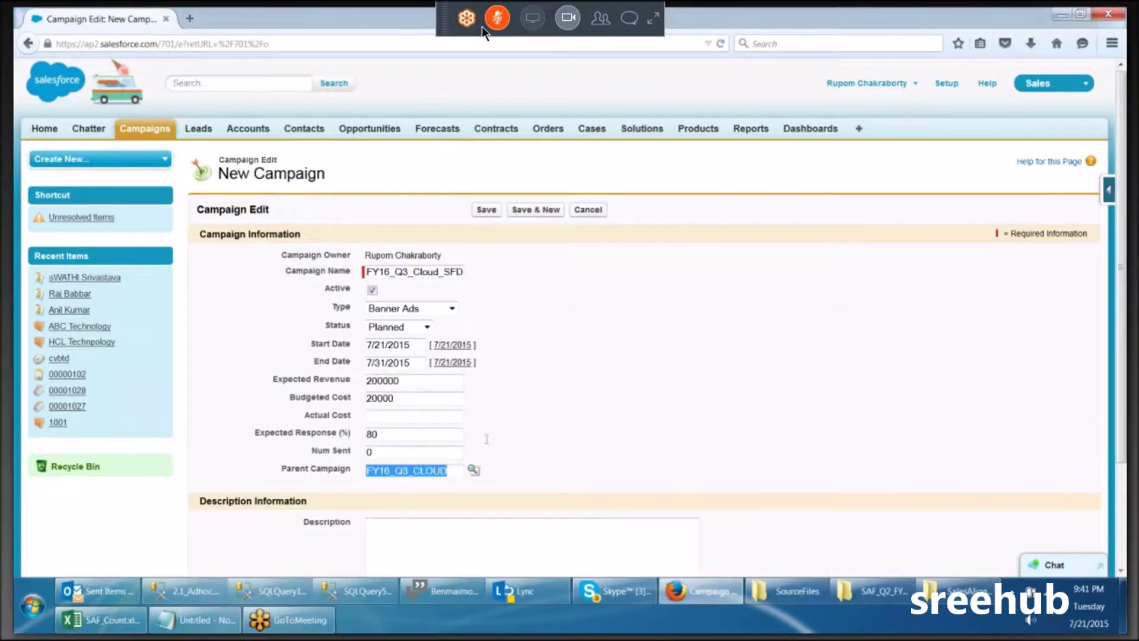
{"action": "left_click", "coordinate": [563, 460]}
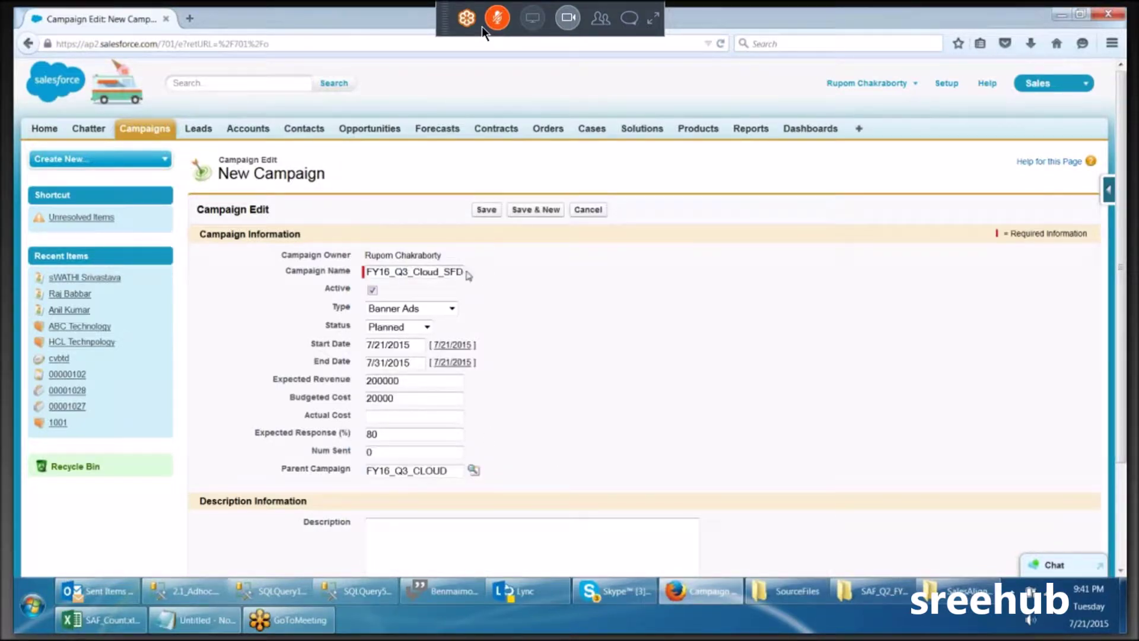
Enter the description "fdsfsdgdfhjkh" and save the new campaign.
{"action": "scroll", "coordinate": [475, 475], "scroll_direction": "down", "scroll_amount": 3}
{"action": "left_click", "coordinate": [475, 474]}
{"action": "type", "text": "fdsfsdgdfhjkh"}
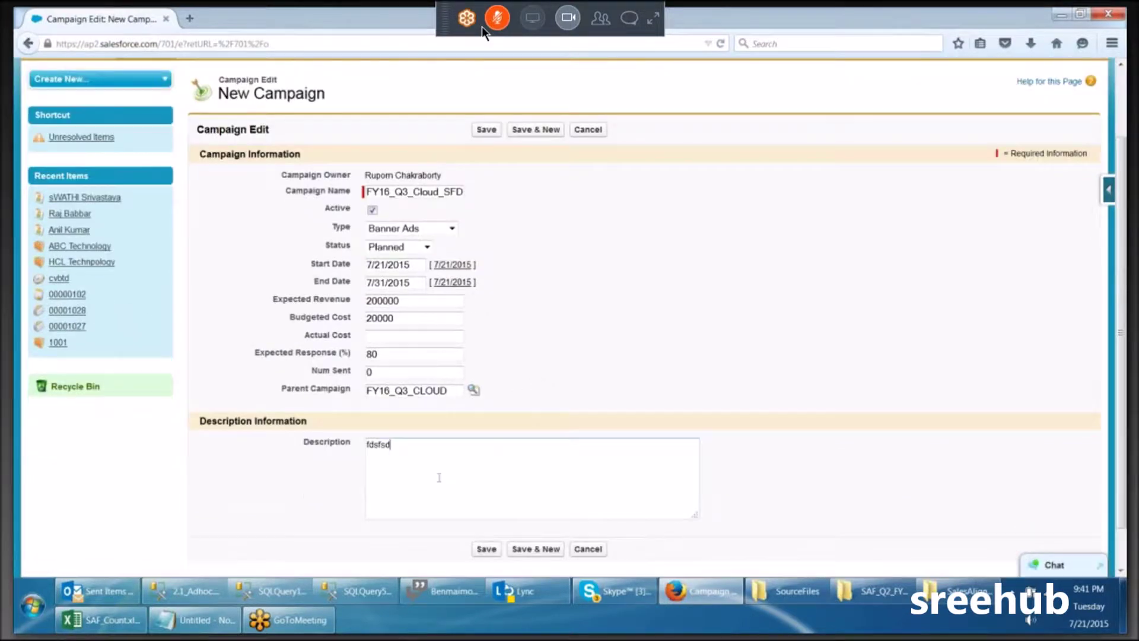
{"action": "left_click", "coordinate": [487, 130]}
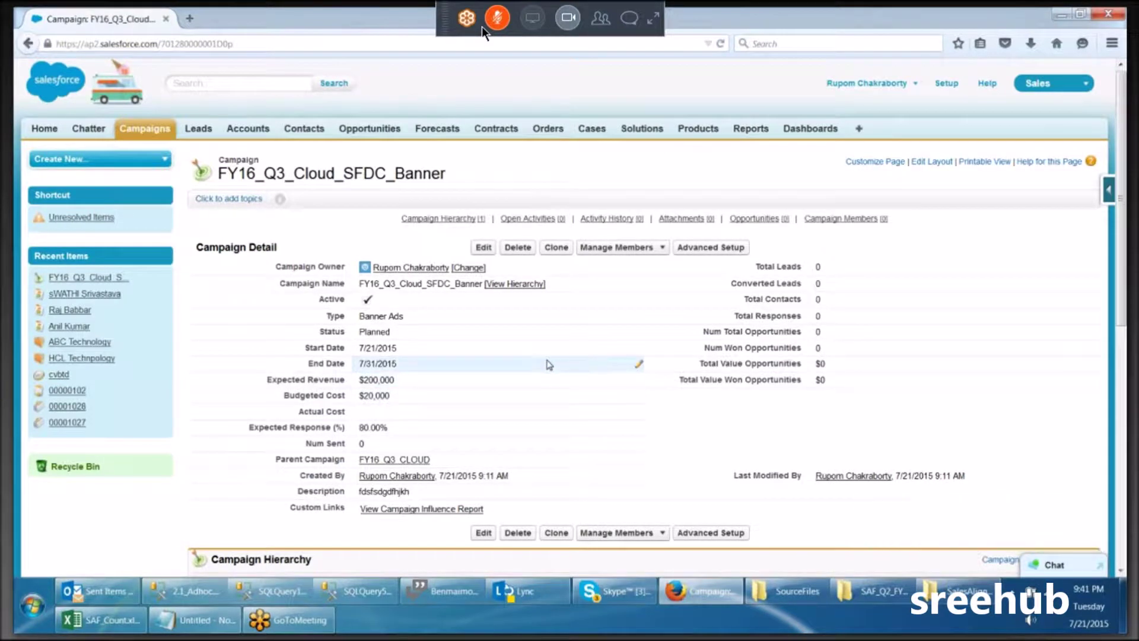
Open the parent of the new campaign from its Campaign Hierarchy and examine the child campaigns listed there.
{"action": "scroll", "coordinate": [549, 364], "scroll_direction": "down", "scroll_amount": 1}
{"action": "scroll", "coordinate": [549, 364], "scroll_direction": "down", "scroll_amount": 5}
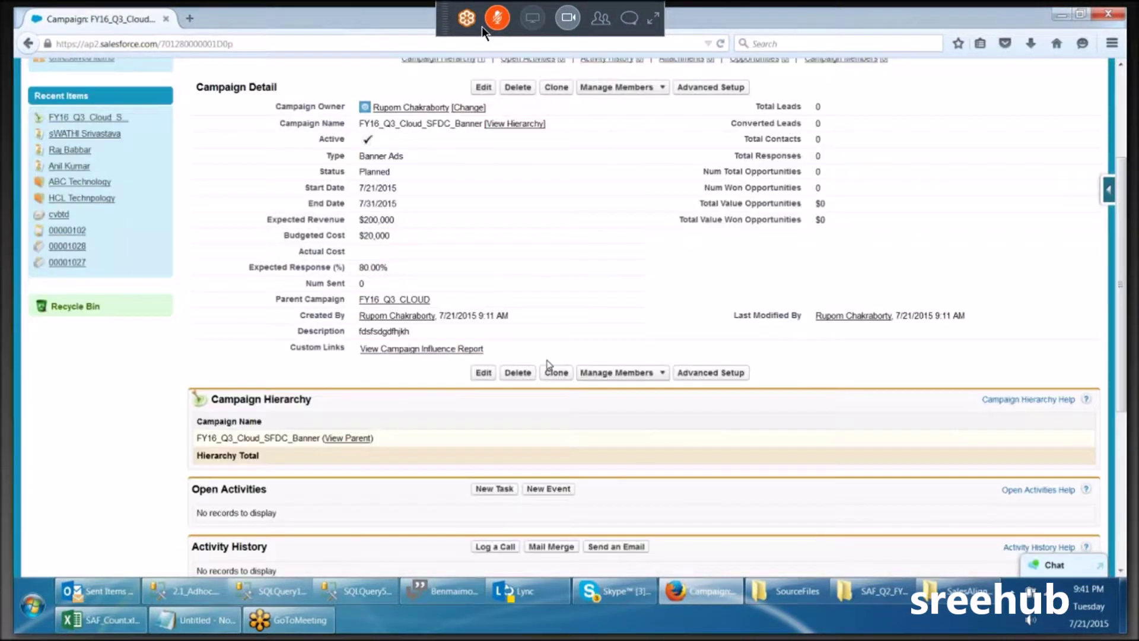
{"action": "left_click", "coordinate": [357, 439]}
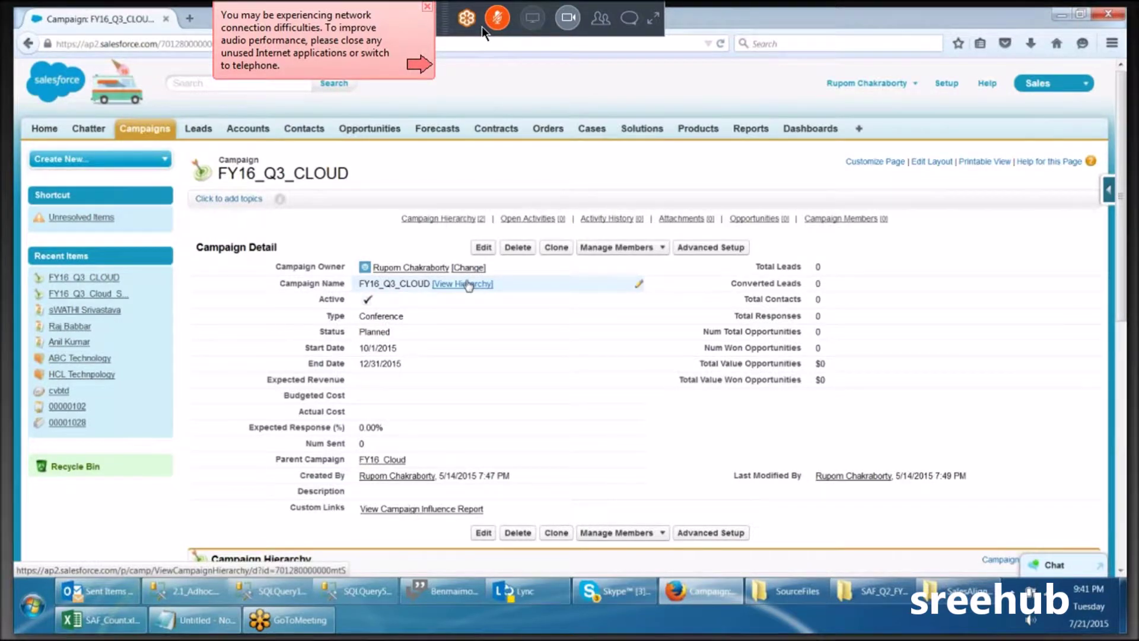
{"action": "scroll", "coordinate": [468, 286], "scroll_direction": "down", "scroll_amount": 5}
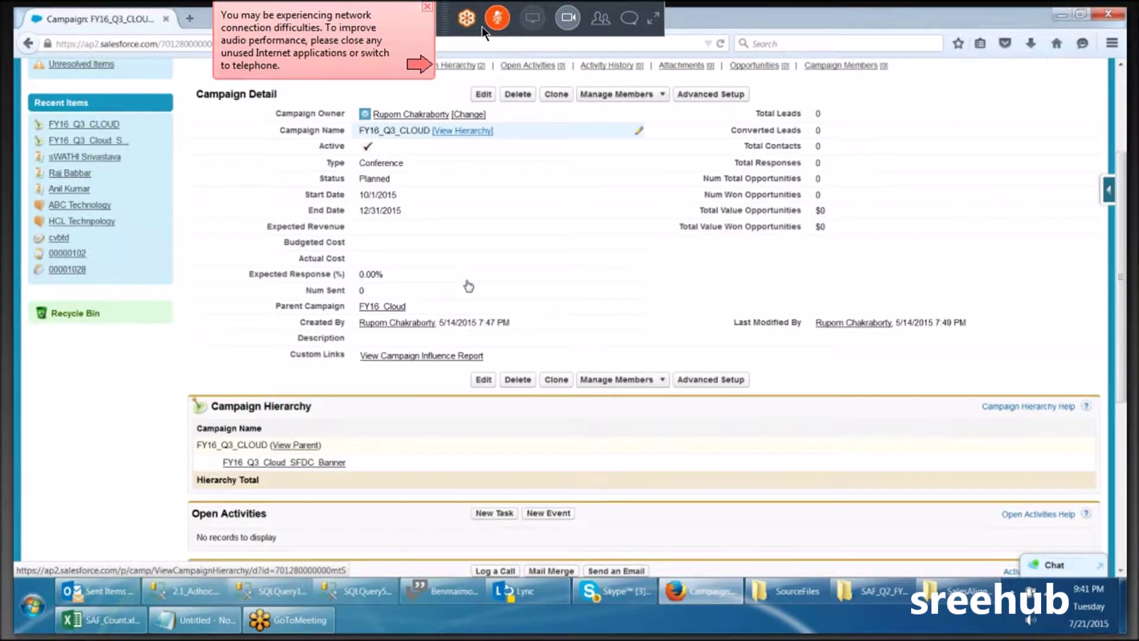
{"action": "scroll", "coordinate": [468, 286], "scroll_direction": "down", "scroll_amount": 5}
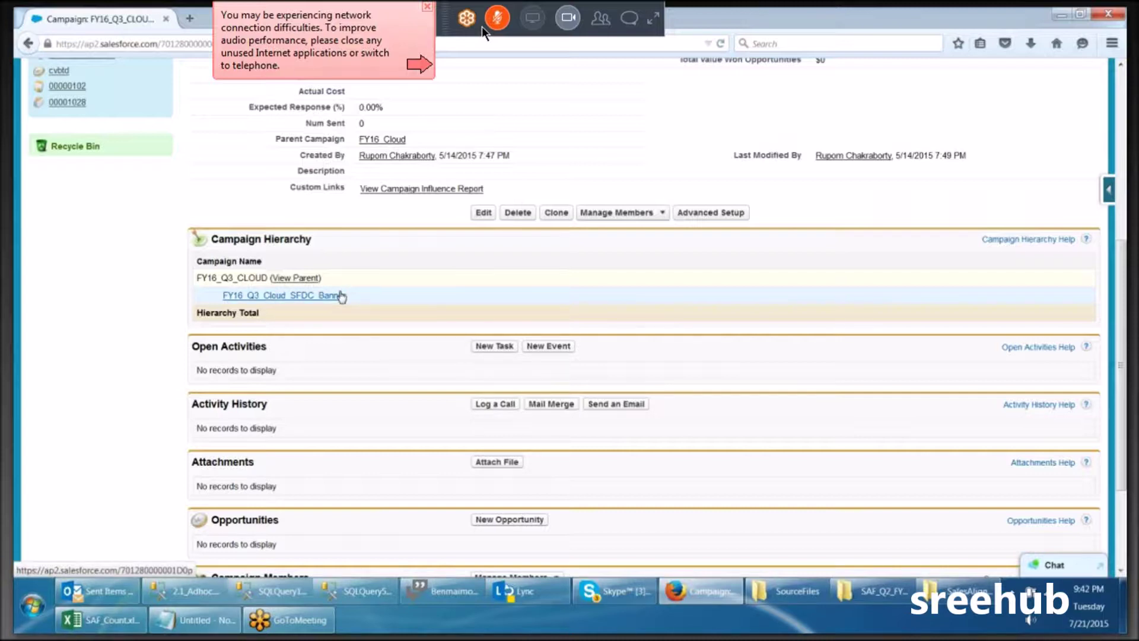
Go up to the parent campaign of FY16_Q3_CLOUD and examine its Campaign Hierarchy, dismissing the network notification.
{"action": "left_click", "coordinate": [309, 280]}
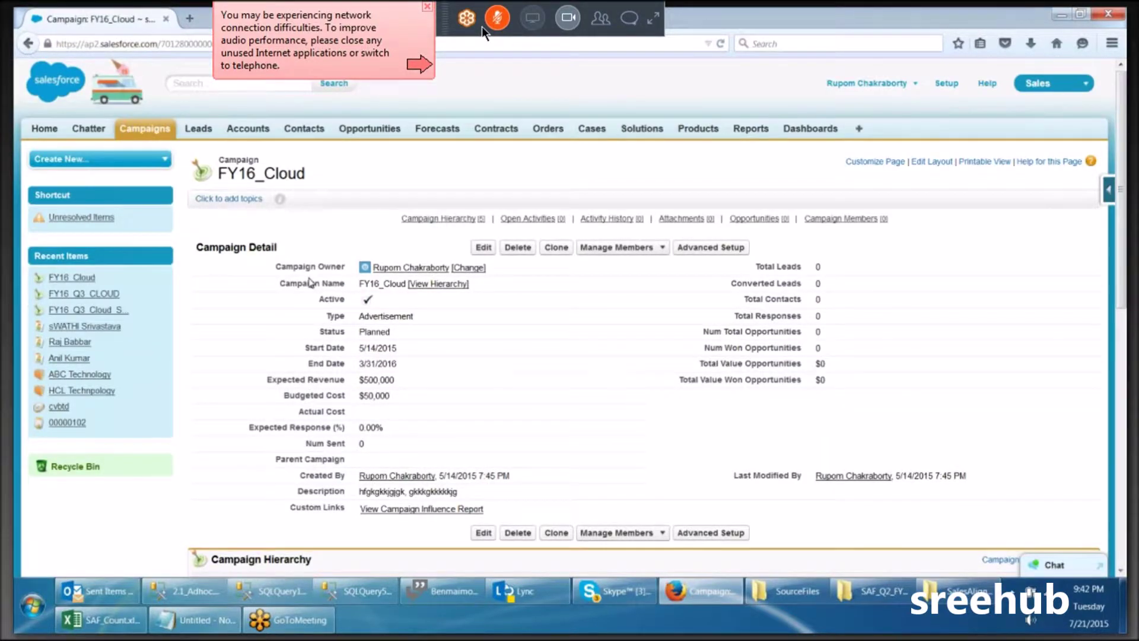
{"action": "scroll", "coordinate": [308, 283], "scroll_direction": "down", "scroll_amount": 7}
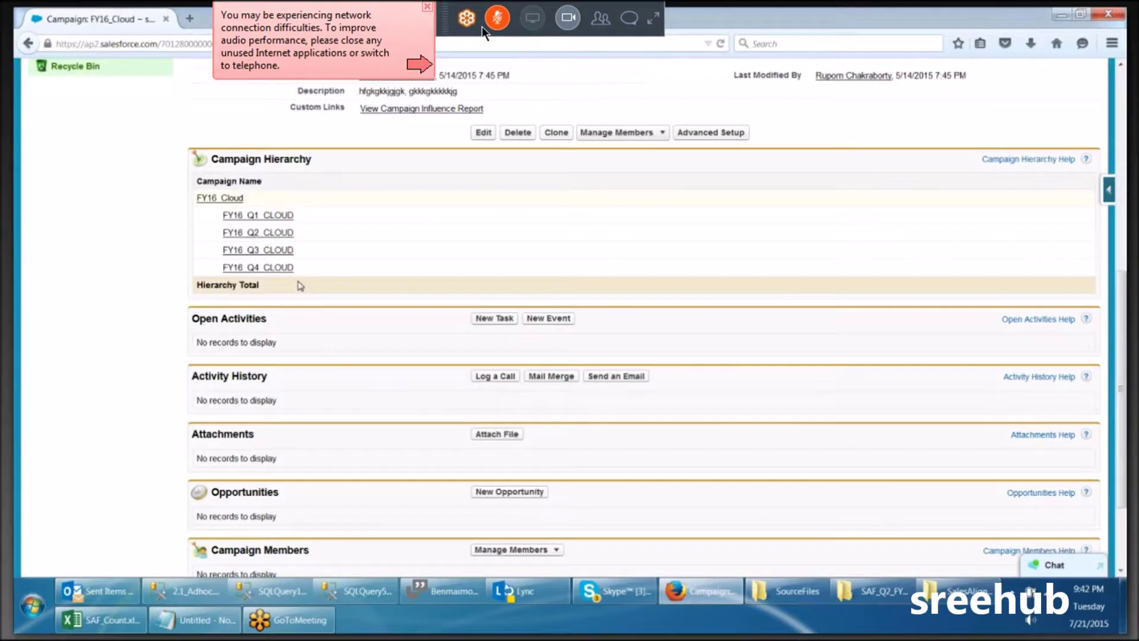
{"action": "left_click", "coordinate": [427, 6]}
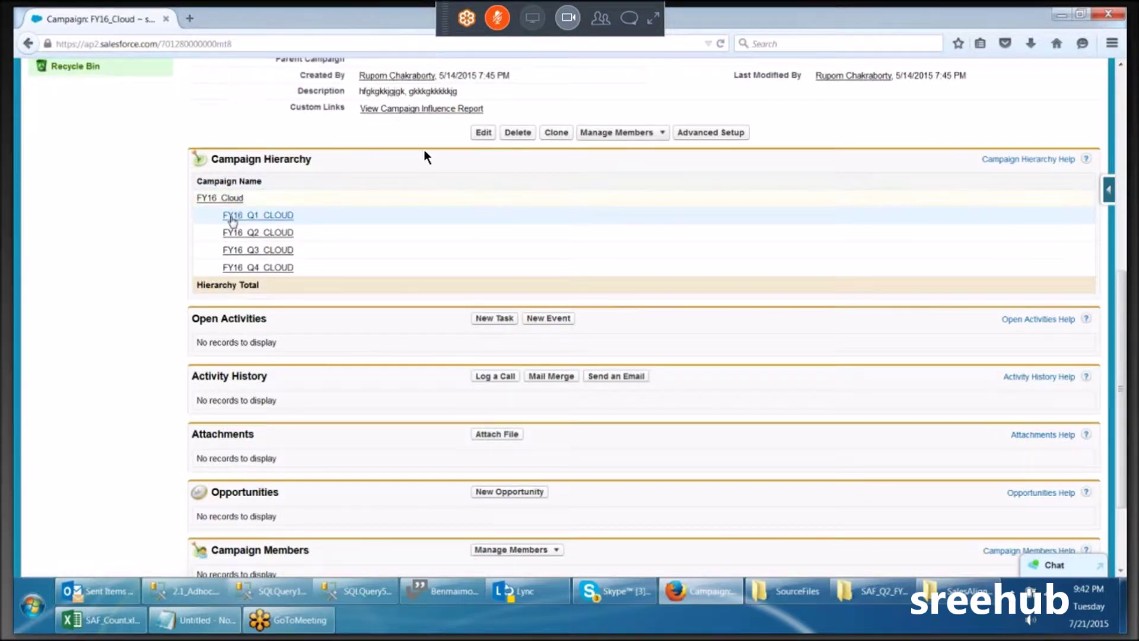
Follow the hierarchy down through FY16_Q3_CLOUD to FY16_Q3_Cloud_SFDC_Banner and review that campaign's details.
{"action": "left_click", "coordinate": [278, 253]}
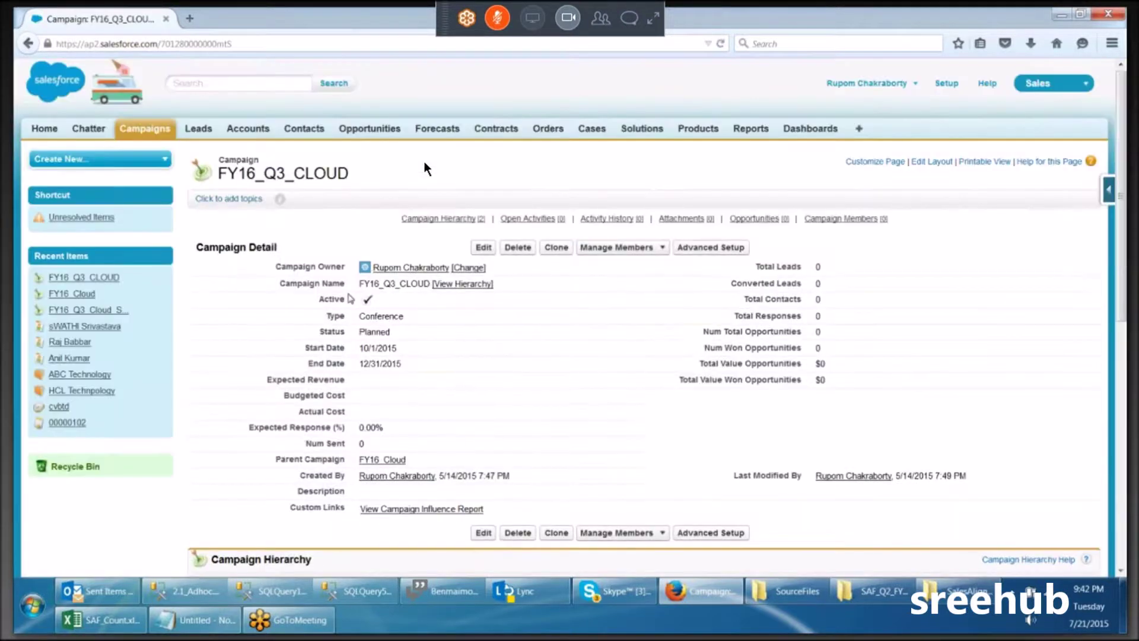
{"action": "scroll", "coordinate": [425, 169], "scroll_direction": "down", "scroll_amount": 4}
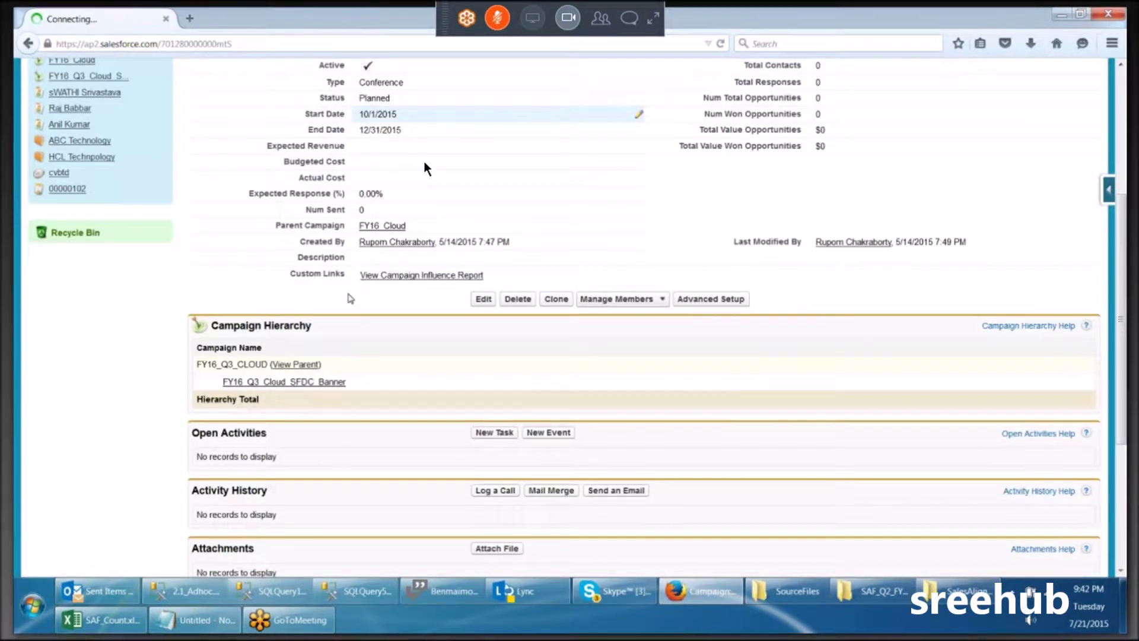
{"action": "scroll", "coordinate": [350, 297], "scroll_direction": "down", "scroll_amount": 2}
{"action": "left_click", "coordinate": [312, 297]}
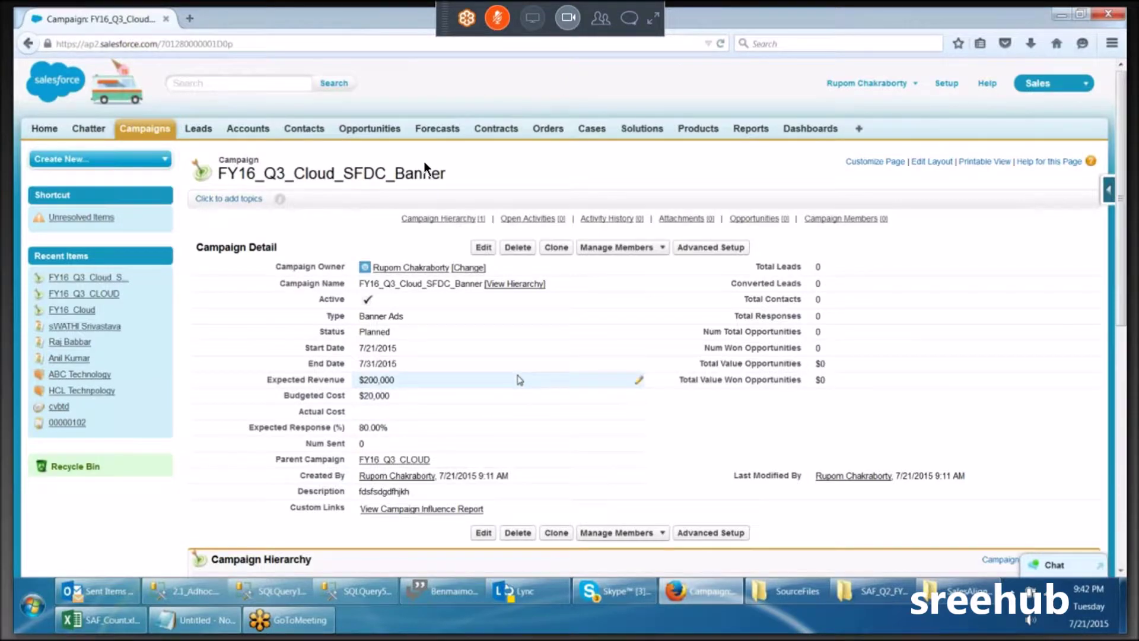
{"action": "scroll", "coordinate": [520, 379], "scroll_direction": "down", "scroll_amount": 1}
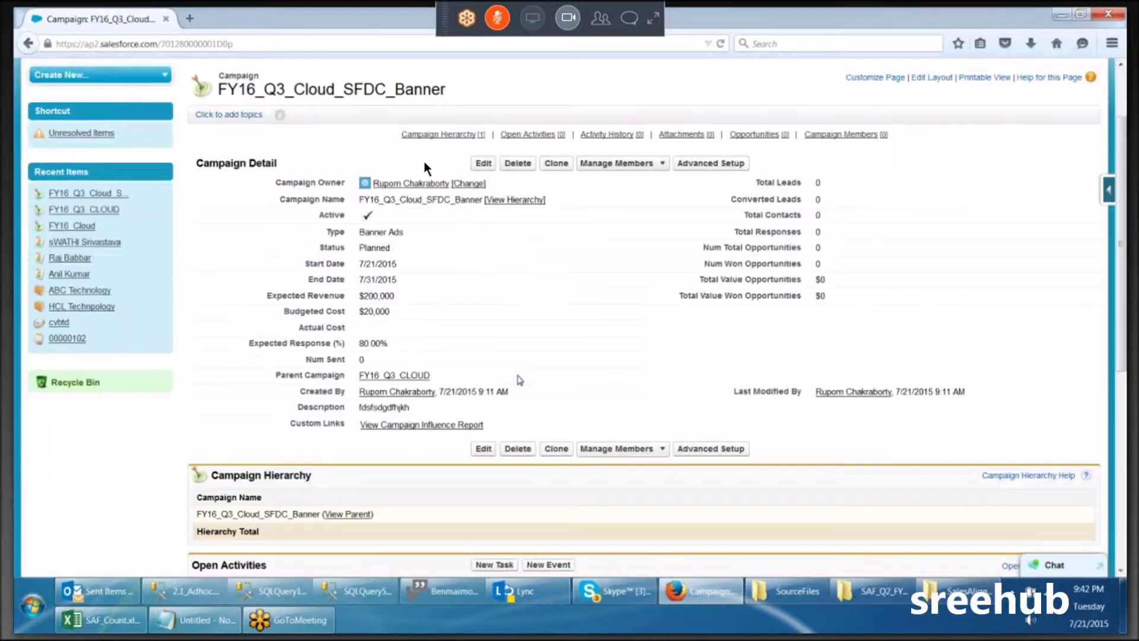
Examine the member status values set up for FY16_Q3_Cloud_SFDC_Banner and return to the campaign's detail page.
{"action": "left_click", "coordinate": [611, 244]}
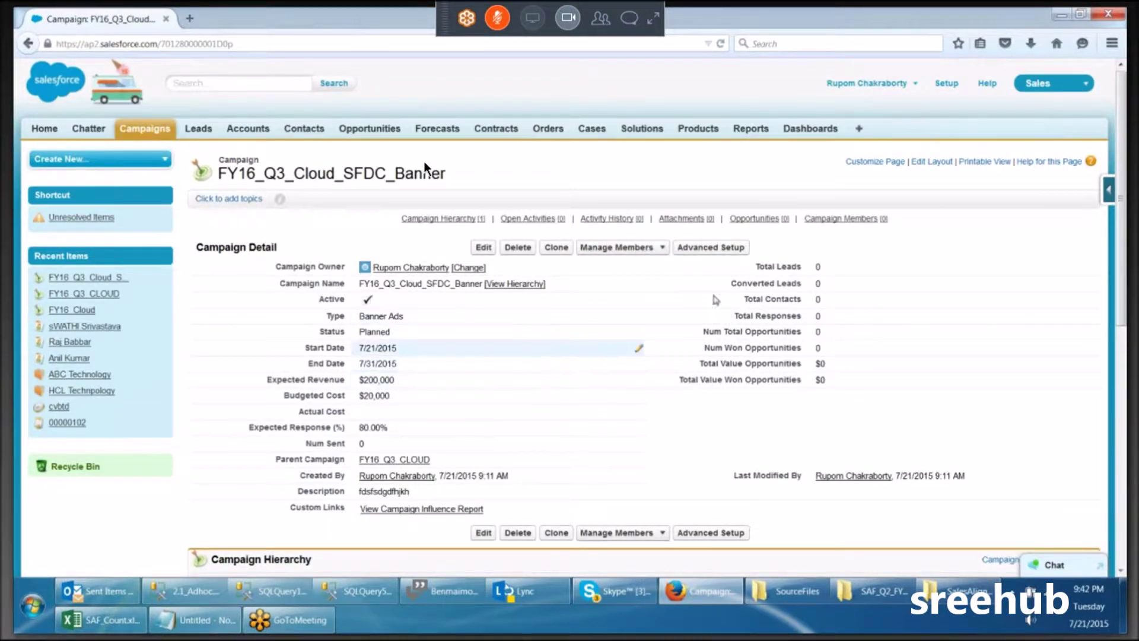
{"action": "left_click", "coordinate": [727, 248]}
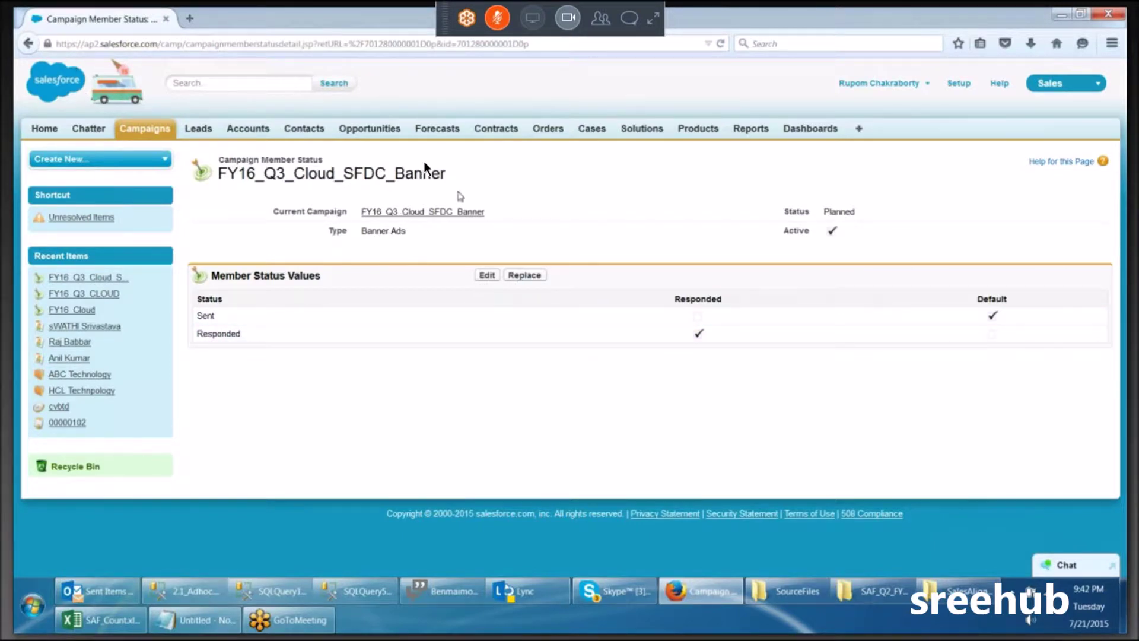
{"action": "left_click", "coordinate": [429, 214]}
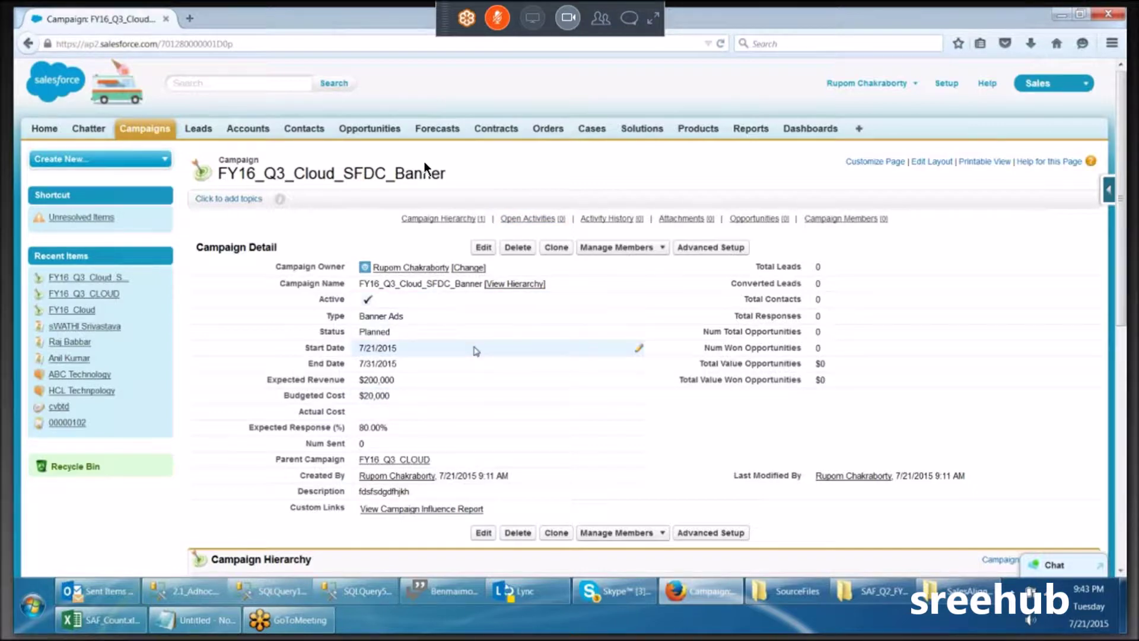
Review the campaign's related lists and the options for managing its campaign members.
{"action": "scroll", "coordinate": [475, 350], "scroll_direction": "down", "scroll_amount": 1}
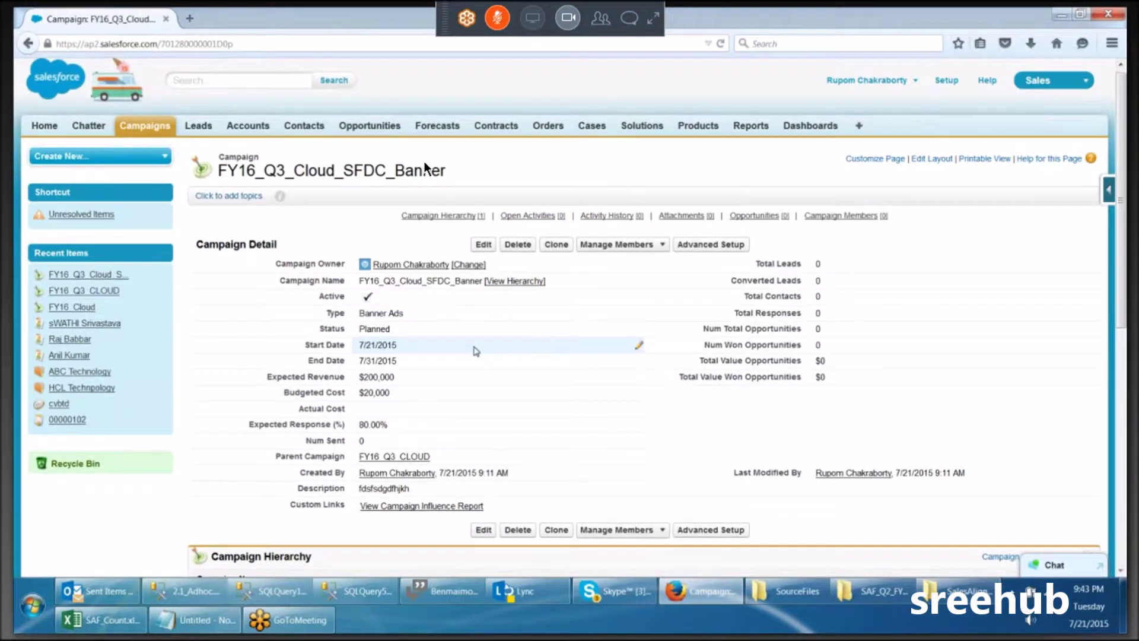
{"action": "scroll", "coordinate": [476, 350], "scroll_direction": "down", "scroll_amount": 3}
{"action": "scroll", "coordinate": [476, 351], "scroll_direction": "down", "scroll_amount": 6}
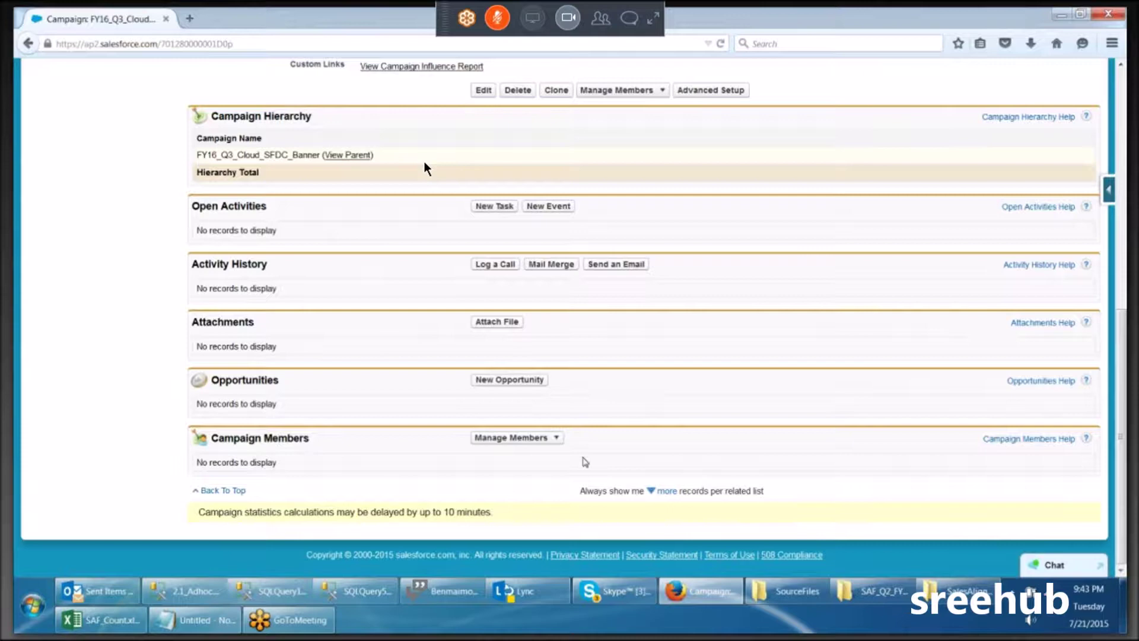
{"action": "left_click", "coordinate": [557, 439]}
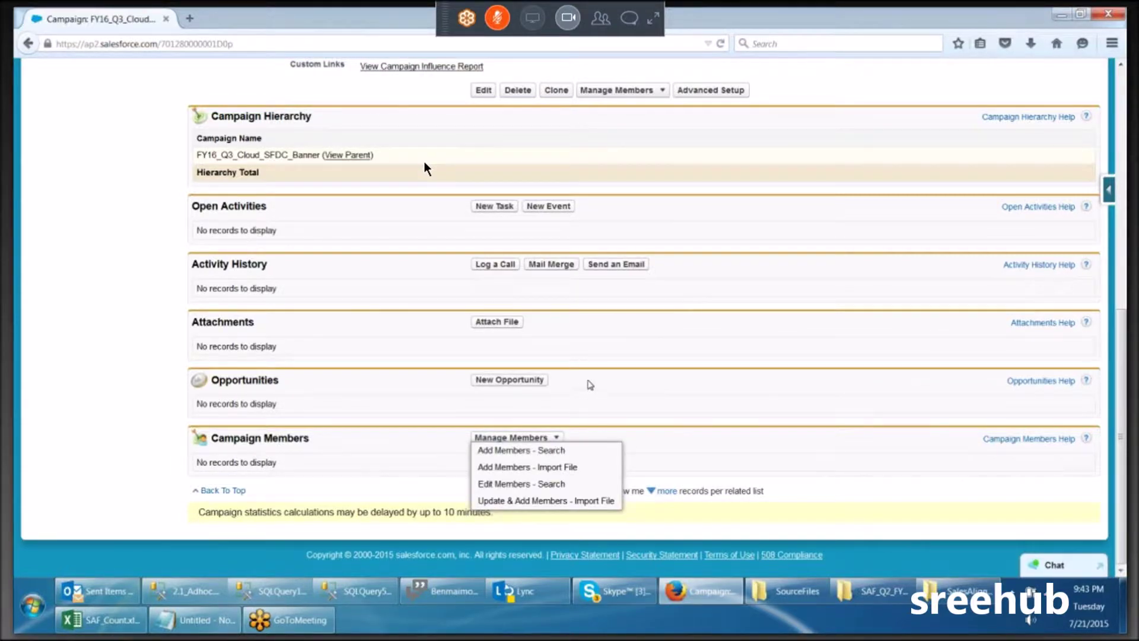
{"action": "scroll", "coordinate": [590, 385], "scroll_direction": "up", "scroll_amount": 10}
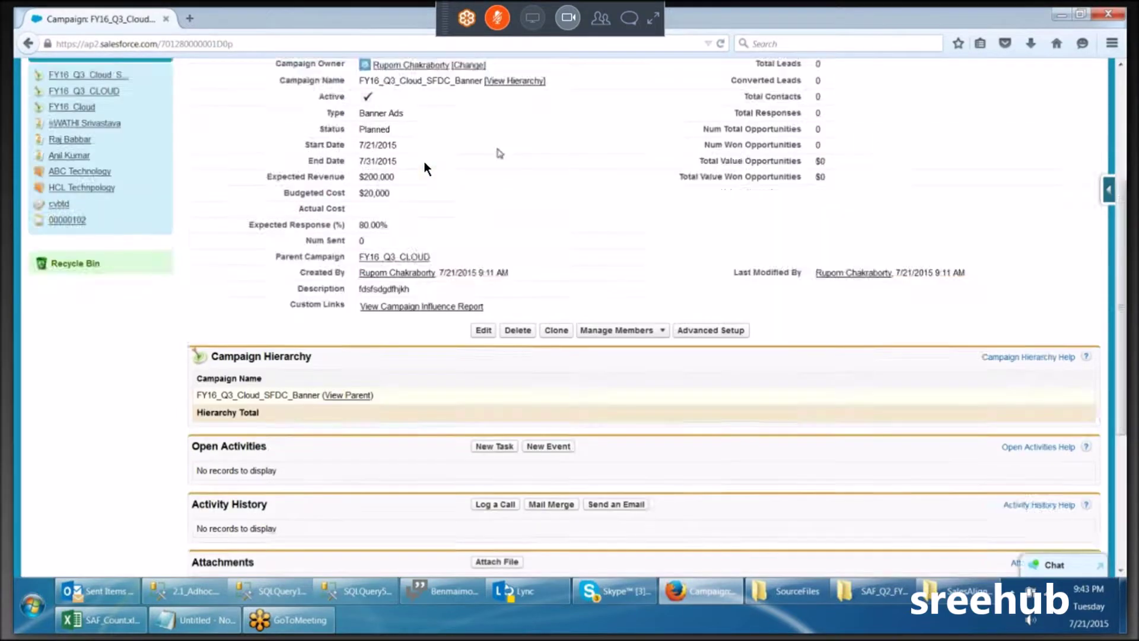
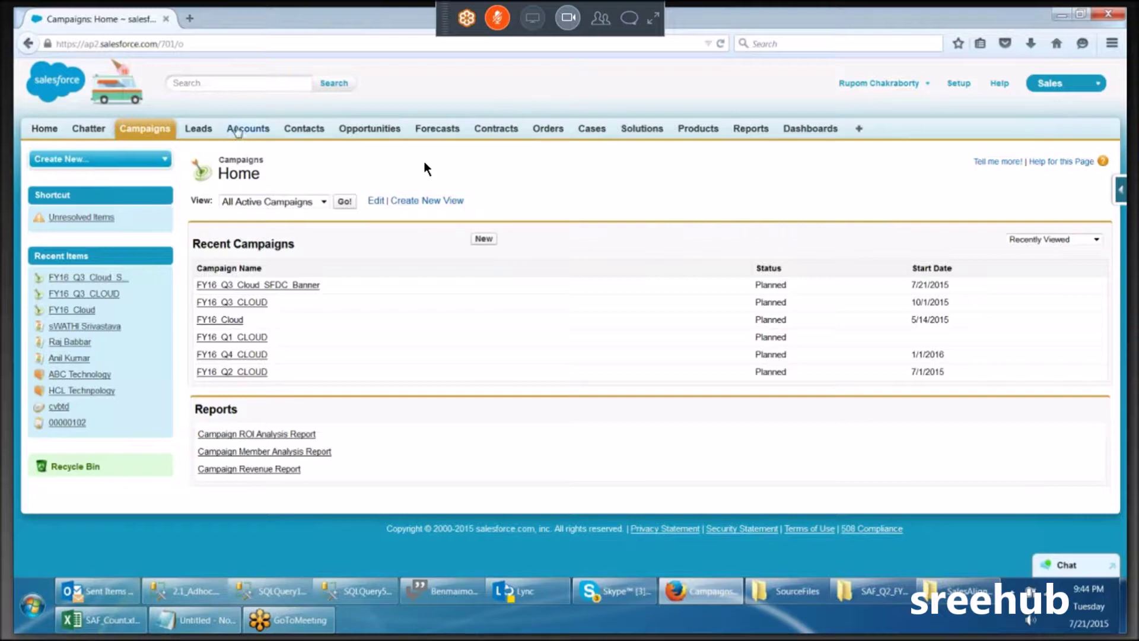
View the Contacts home page and go to the Leads home page.
{"action": "left_click", "coordinate": [303, 131]}
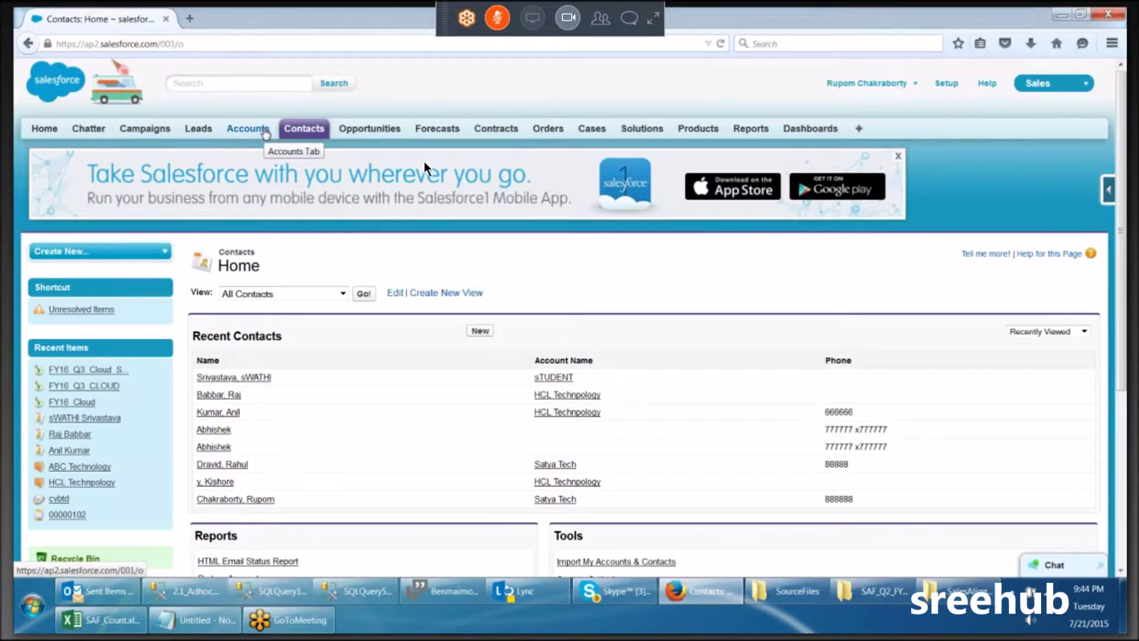
{"action": "left_click", "coordinate": [190, 130]}
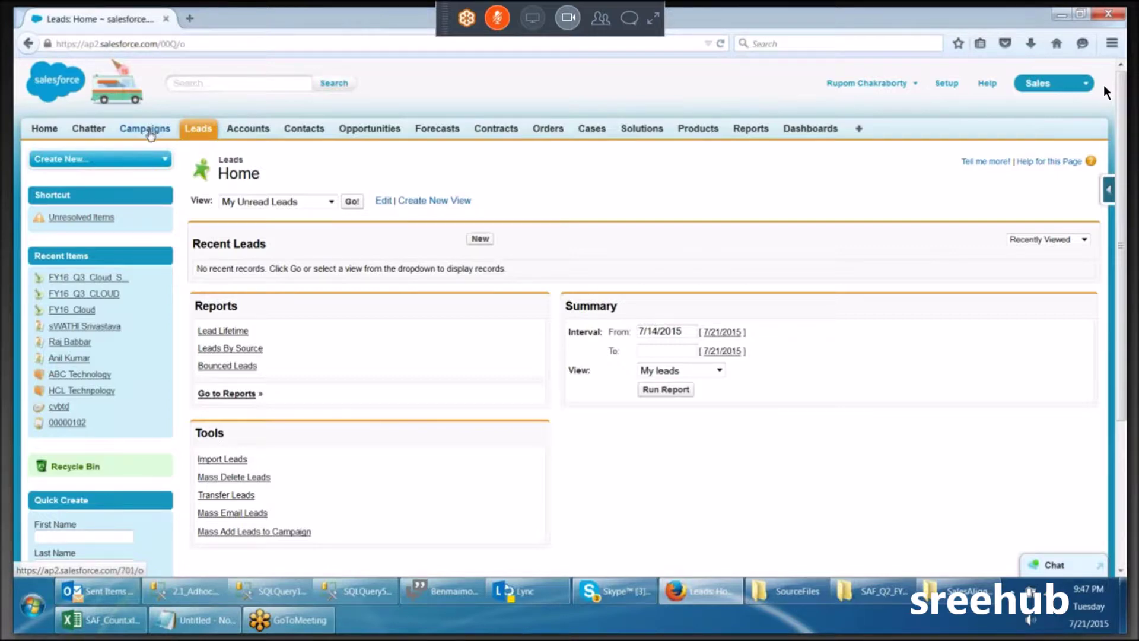
{"action": "left_click", "coordinate": [195, 130]}
Start a new lead and enter the lead's first and last name.
{"action": "left_click", "coordinate": [485, 242]}
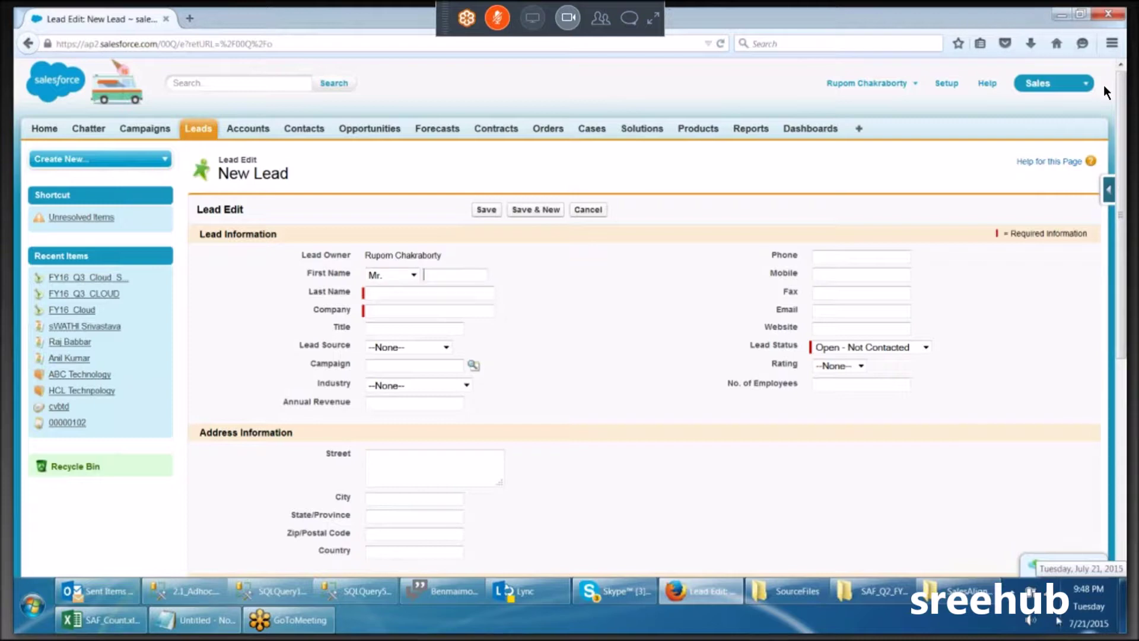
{"action": "type", "text": "Ranveer"}
{"action": "key", "text": "Tab"}
{"action": "type", "text": "Kaapor"}
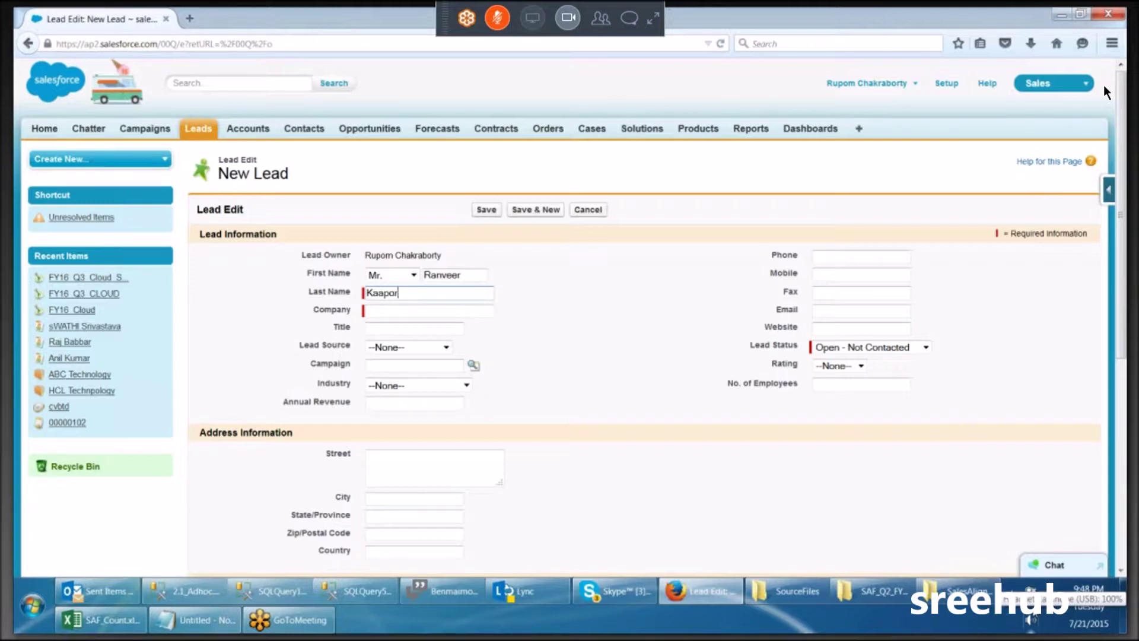
Enter "Bollywood Pvt Ltd" as the lead's company and "Lead Actor" as the title.
{"action": "left_click", "coordinate": [439, 307]}
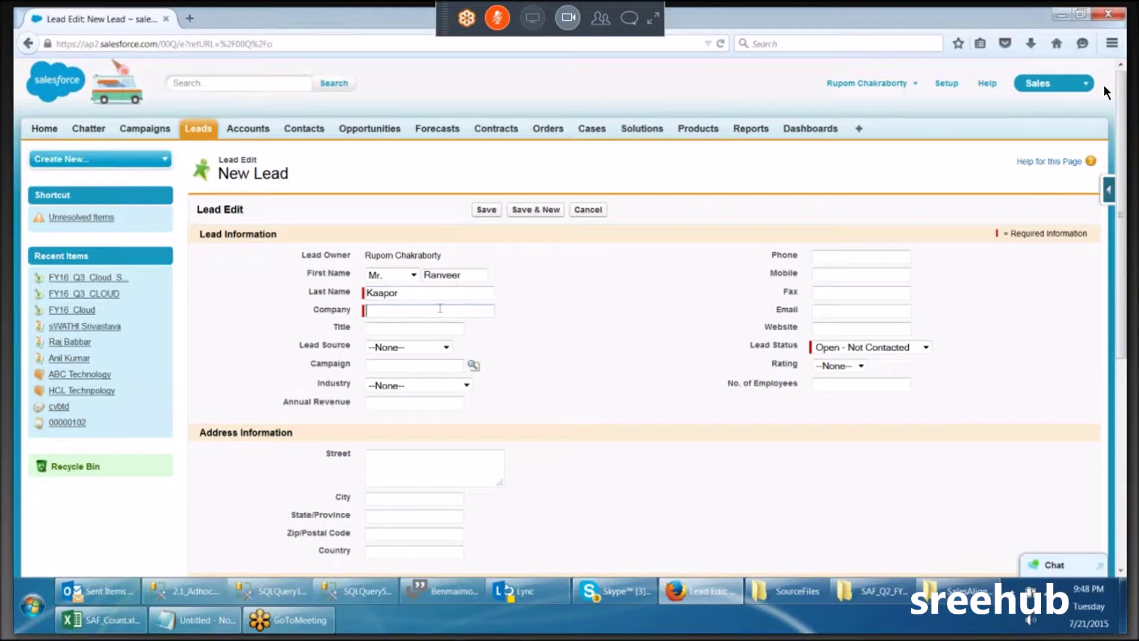
{"action": "type", "text": "Bollywood Pvt ltd"}
{"action": "key", "text": "BackSpace"}
{"action": "key", "text": "BackSpace"}
{"action": "key", "text": "BackSpace"}
{"action": "type", "text": "Ltd"}
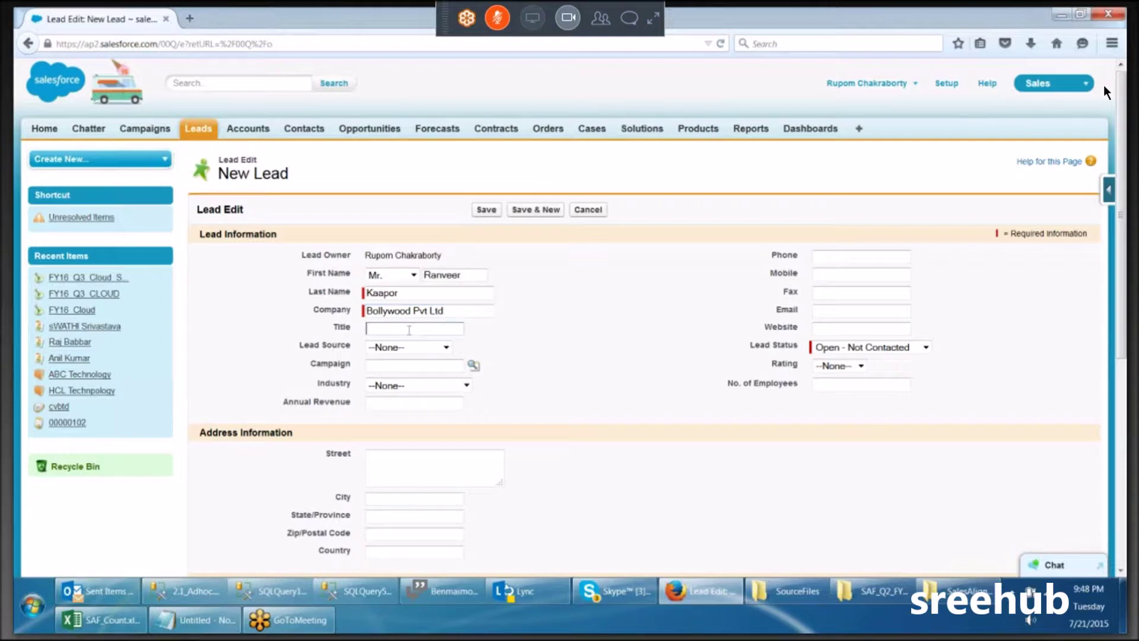
{"action": "type", "text": "Lead Actor"}
Set the lead source to Web, the campaign to FY16_Q3_Cloud_SFDC_Banner and the industry to Entertainment.
{"action": "left_click", "coordinate": [405, 349]}
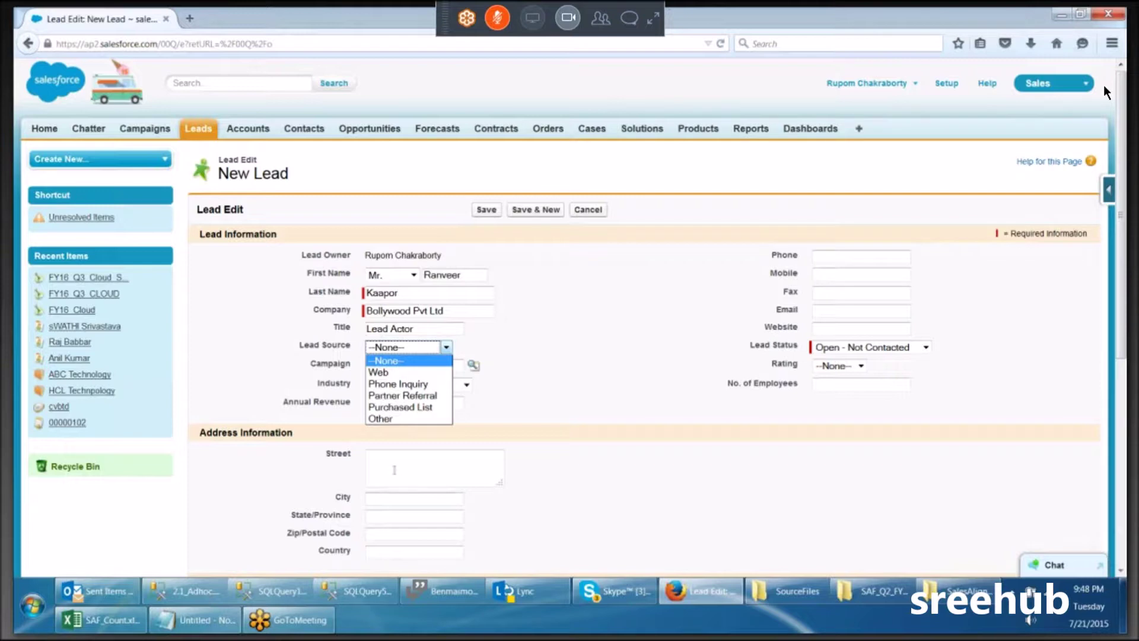
{"action": "left_click", "coordinate": [390, 376]}
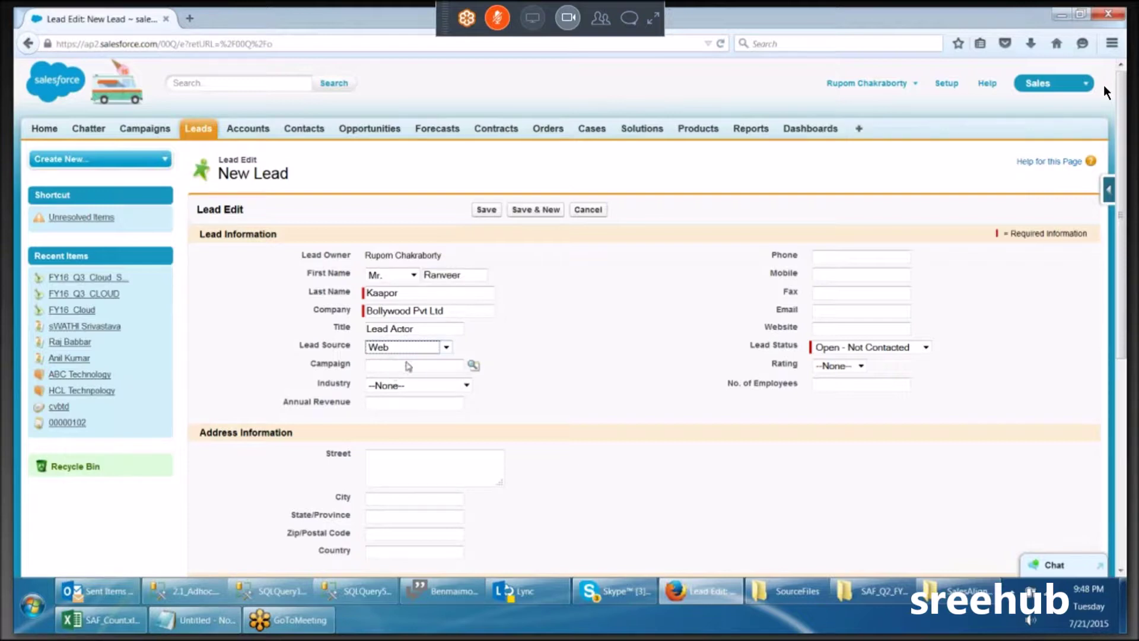
{"action": "left_click", "coordinate": [475, 366]}
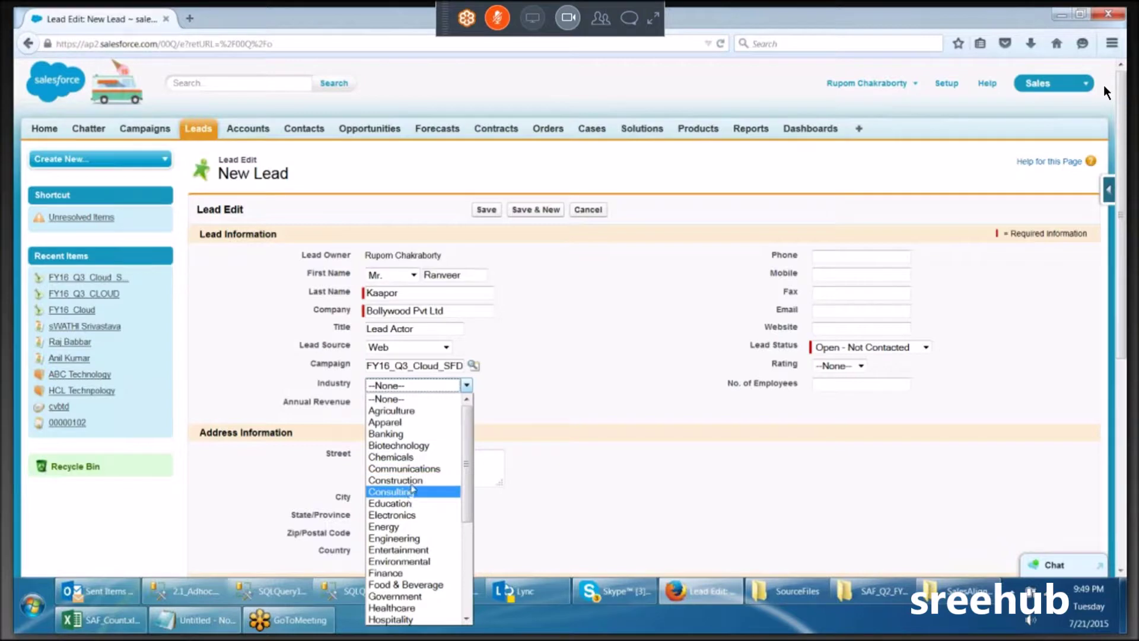
{"action": "left_click", "coordinate": [398, 550]}
{"action": "left_click", "coordinate": [407, 406]}
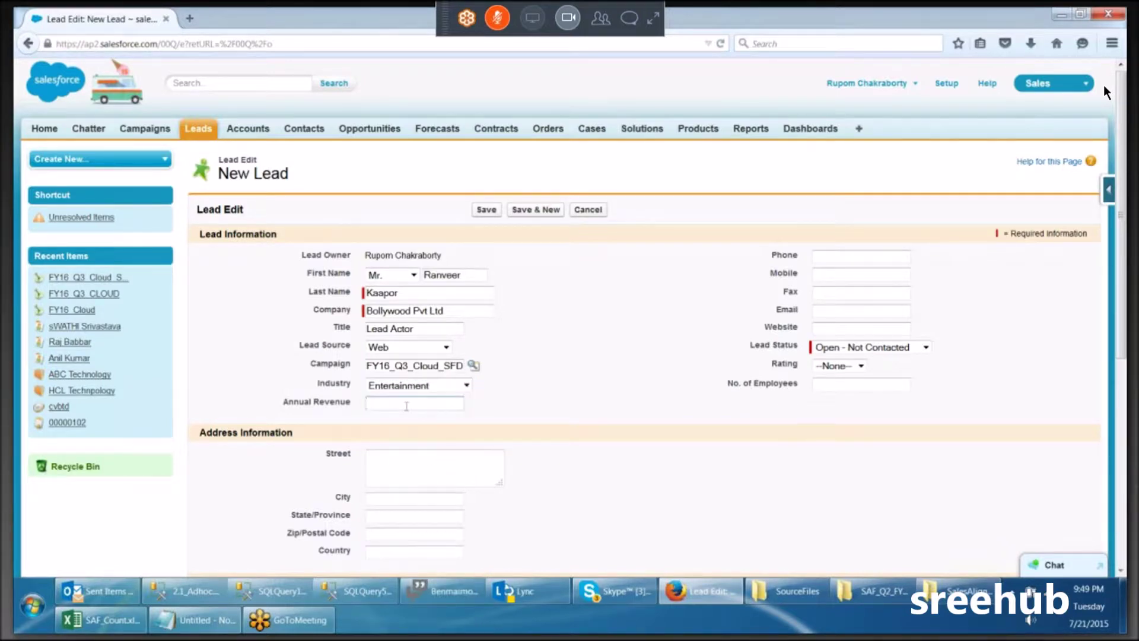
Fill in the lead's phone, mobile and fax numbers.
{"action": "left_click", "coordinate": [851, 254]}
{"action": "type", "text": "5656565"}
{"action": "left_click", "coordinate": [829, 276]}
{"action": "type", "text": "6565676"}
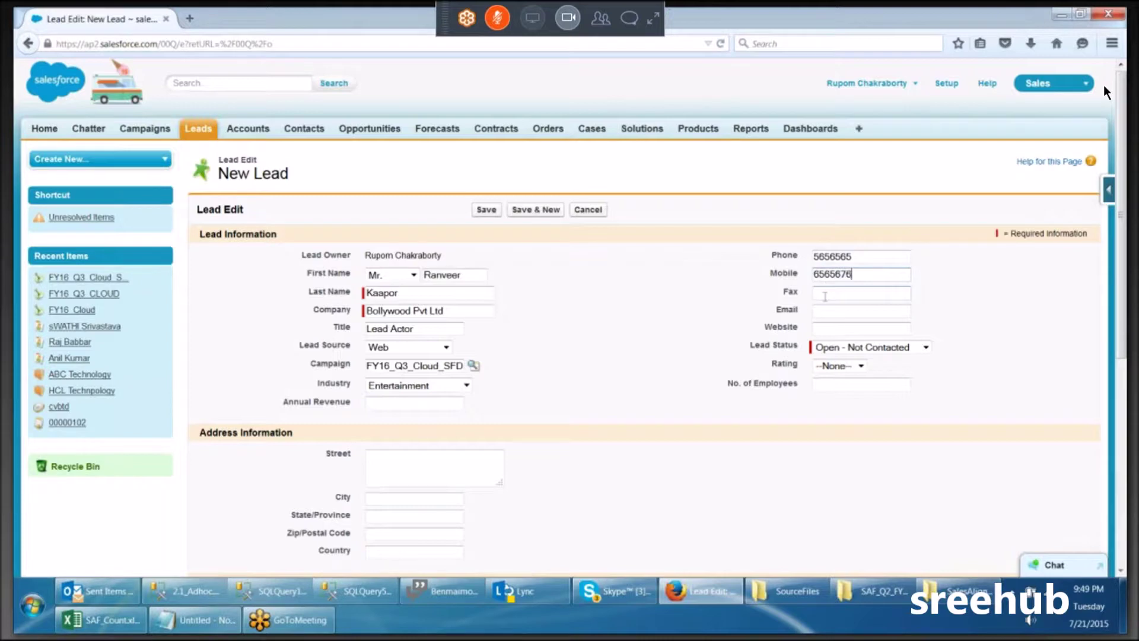
{"action": "key", "text": "Tab"}
{"action": "type", "text": "767657"}
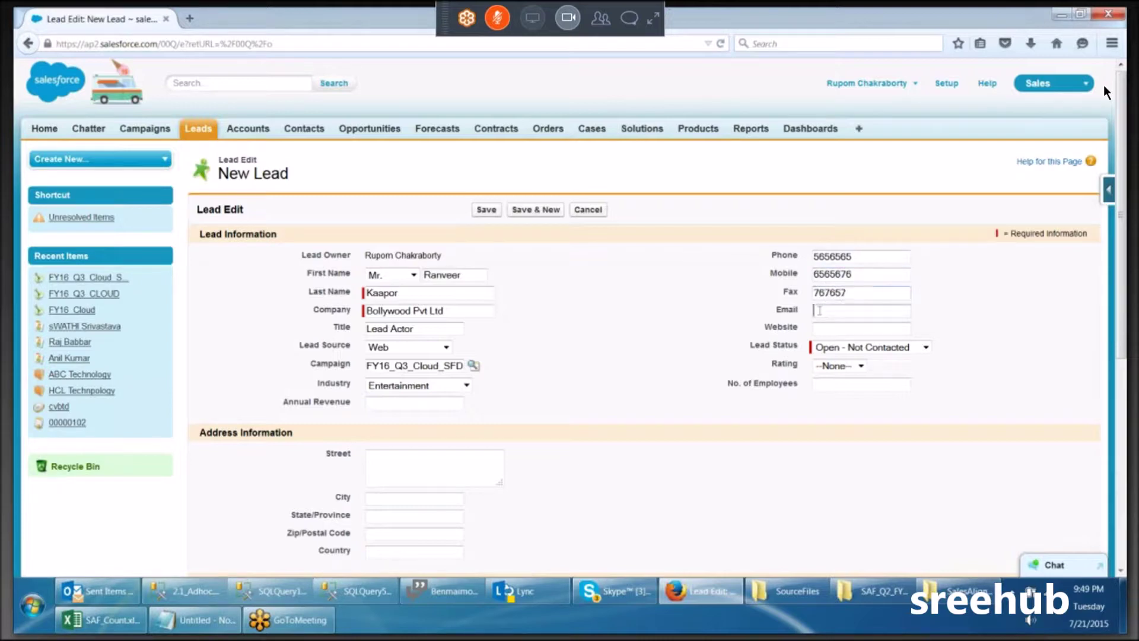
Fill in the lead's e-mail address and set the rating to Warm.
{"action": "key", "text": "Tab"}
{"action": "type", "text": "r"}
{"action": "type", "text": "@r.com"}
{"action": "left_click", "coordinate": [845, 365]}
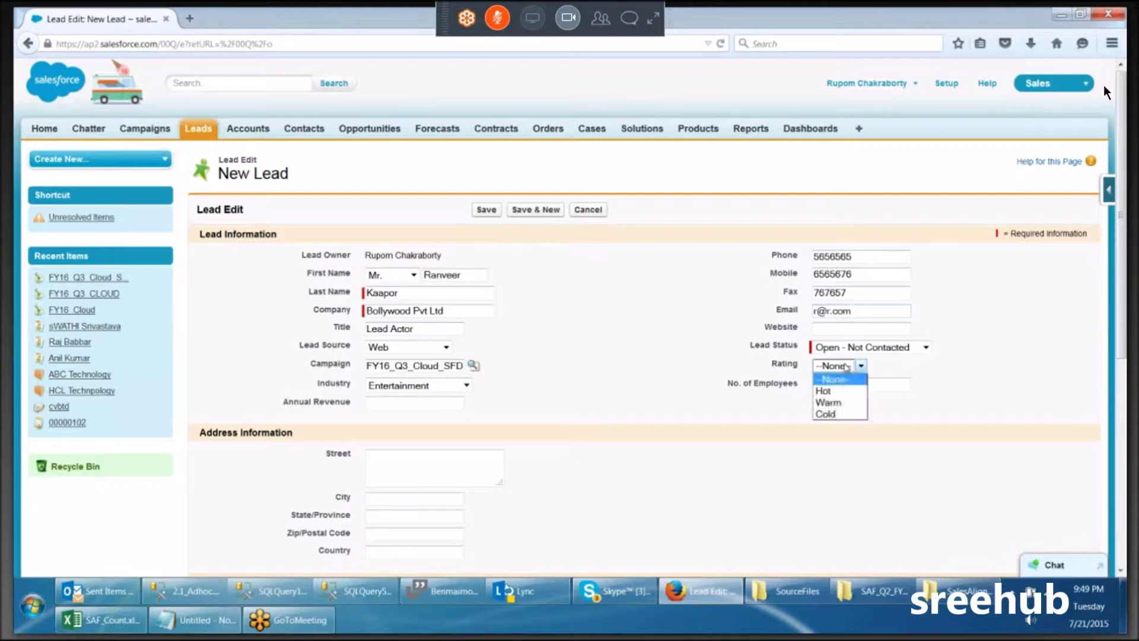
{"action": "left_click", "coordinate": [832, 409]}
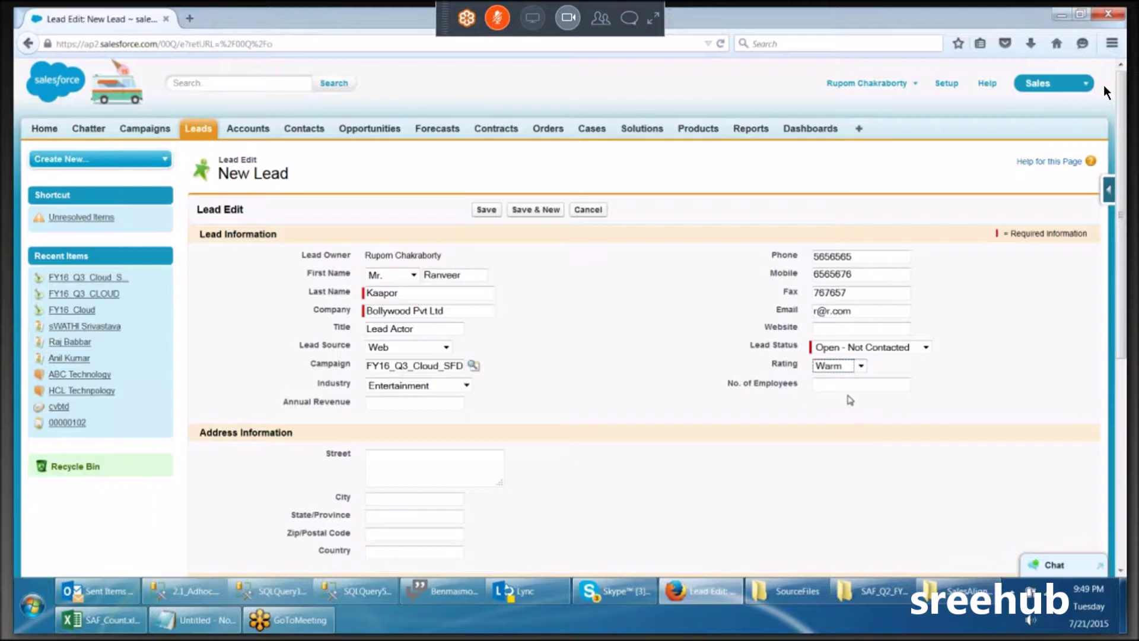
Fill in the lead's address with street, city, state, postal code and country.
{"action": "scroll", "coordinate": [745, 421], "scroll_direction": "down", "scroll_amount": 1}
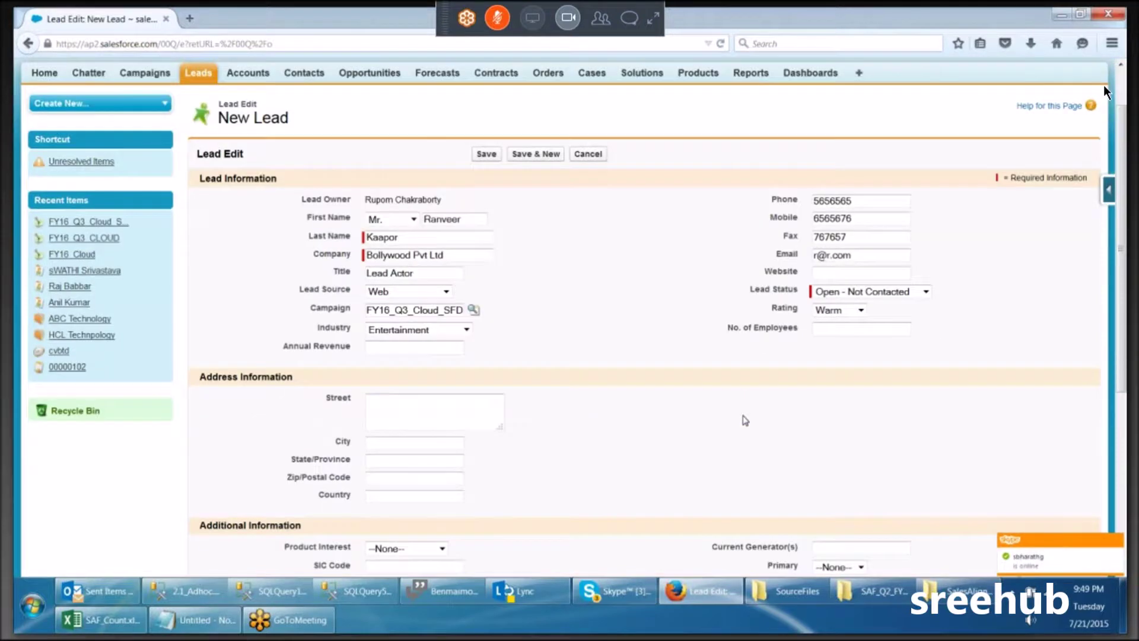
{"action": "scroll", "coordinate": [745, 421], "scroll_direction": "down", "scroll_amount": 2}
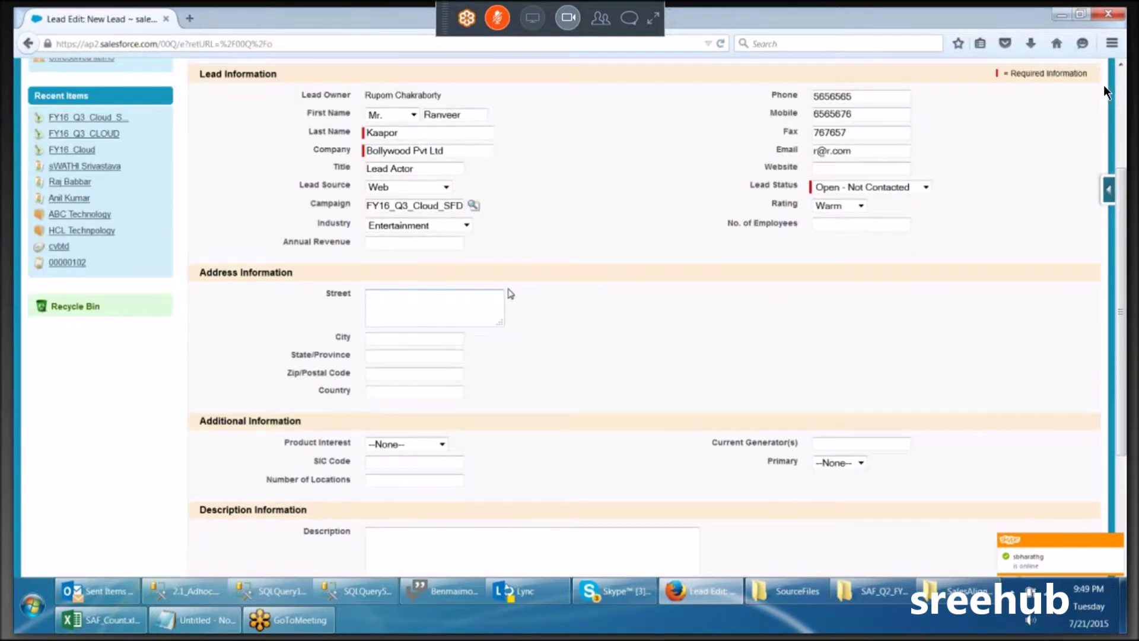
{"action": "type", "text": "dfsdfsd"}
{"action": "left_click", "coordinate": [391, 338]}
{"action": "type", "text": "Hyderabad"}
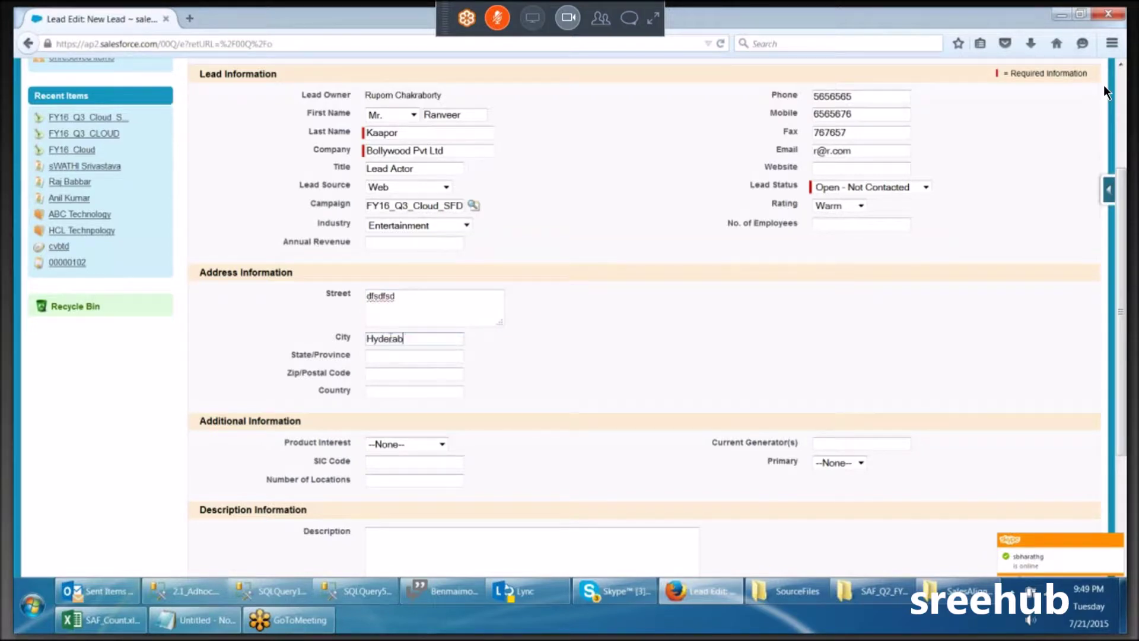
{"action": "left_click", "coordinate": [386, 354]}
{"action": "type", "text": "TS"}
{"action": "left_click", "coordinate": [385, 375]}
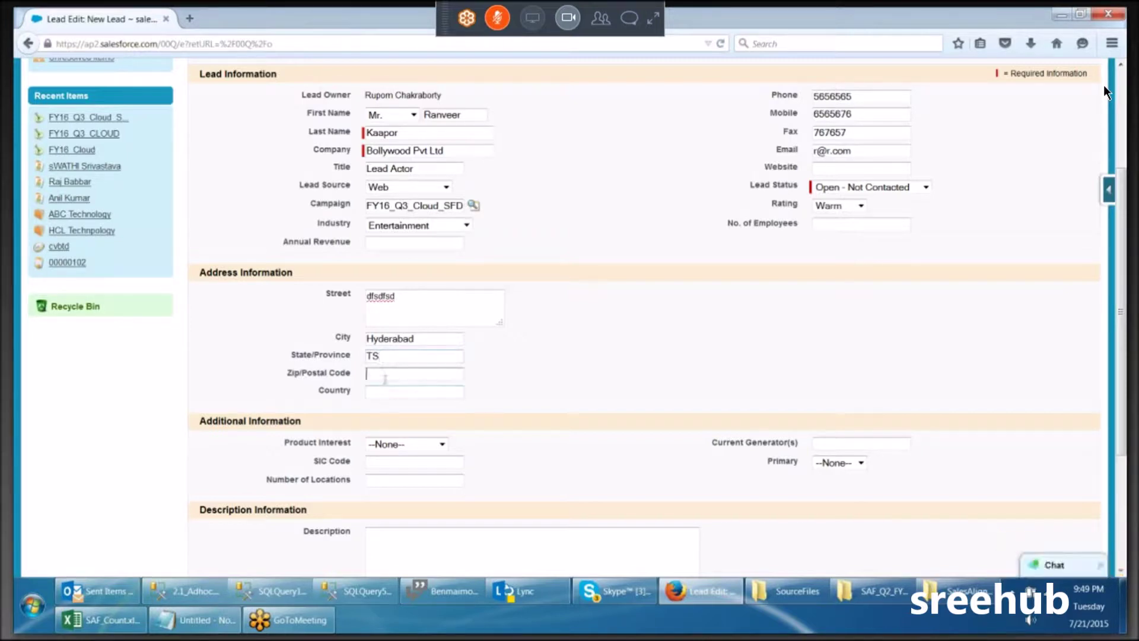
{"action": "type", "text": "500000"}
{"action": "left_click", "coordinate": [378, 390]}
{"action": "type", "text": "IN"}
{"action": "left_click", "coordinate": [650, 380]}
Enter the description "CXVCFFGXHGHJYHG", leaving the product interest unset, and save the new lead.
{"action": "scroll", "coordinate": [649, 379], "scroll_direction": "down", "scroll_amount": 3}
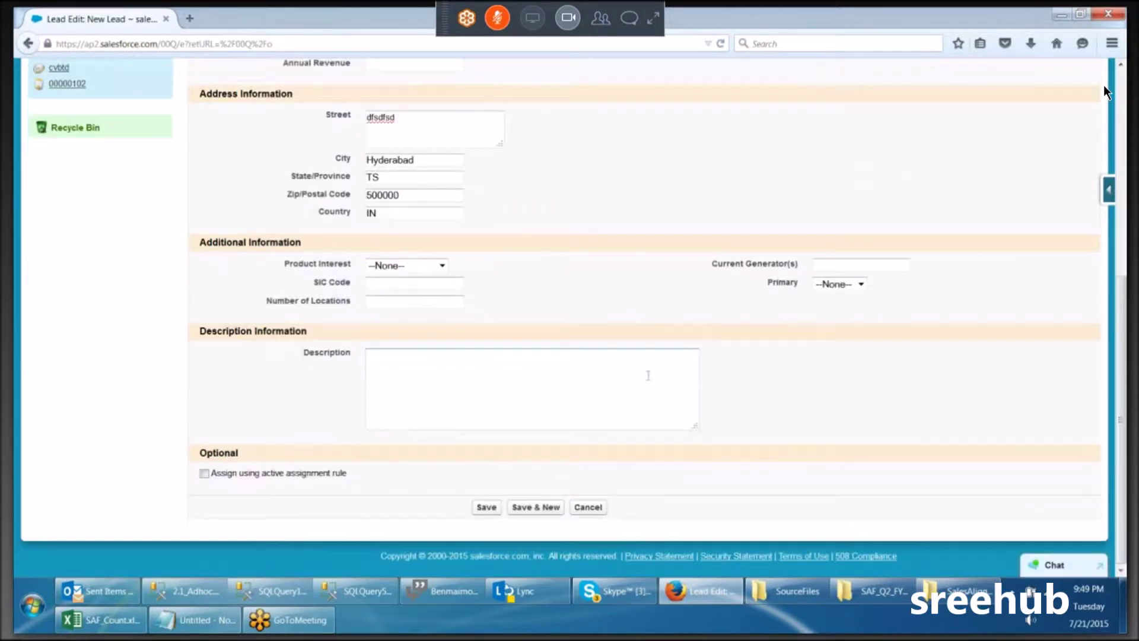
{"action": "left_click", "coordinate": [415, 265]}
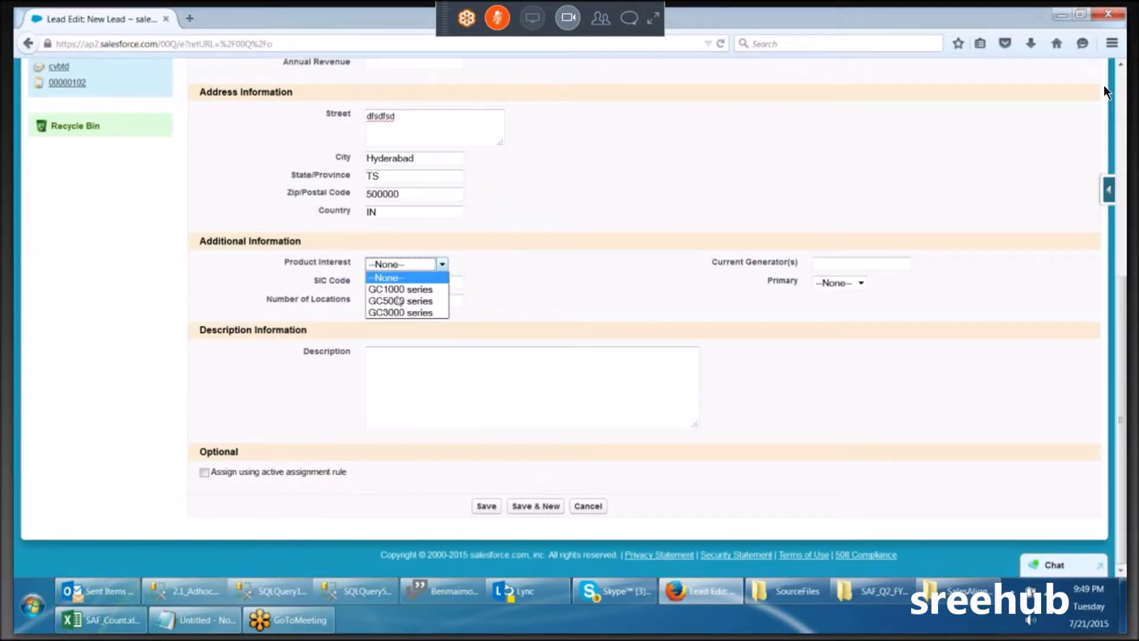
{"action": "left_click", "coordinate": [535, 276]}
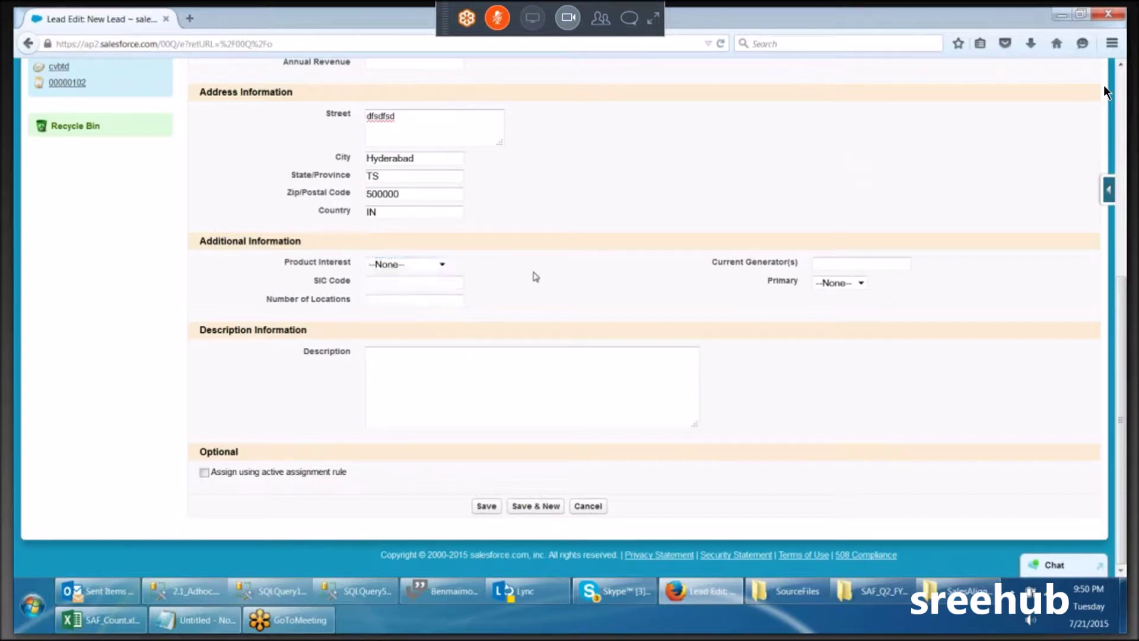
{"action": "left_click", "coordinate": [428, 280]}
{"action": "left_click", "coordinate": [433, 405]}
{"action": "type", "text": "CXVCFFGXHGHJYHG"}
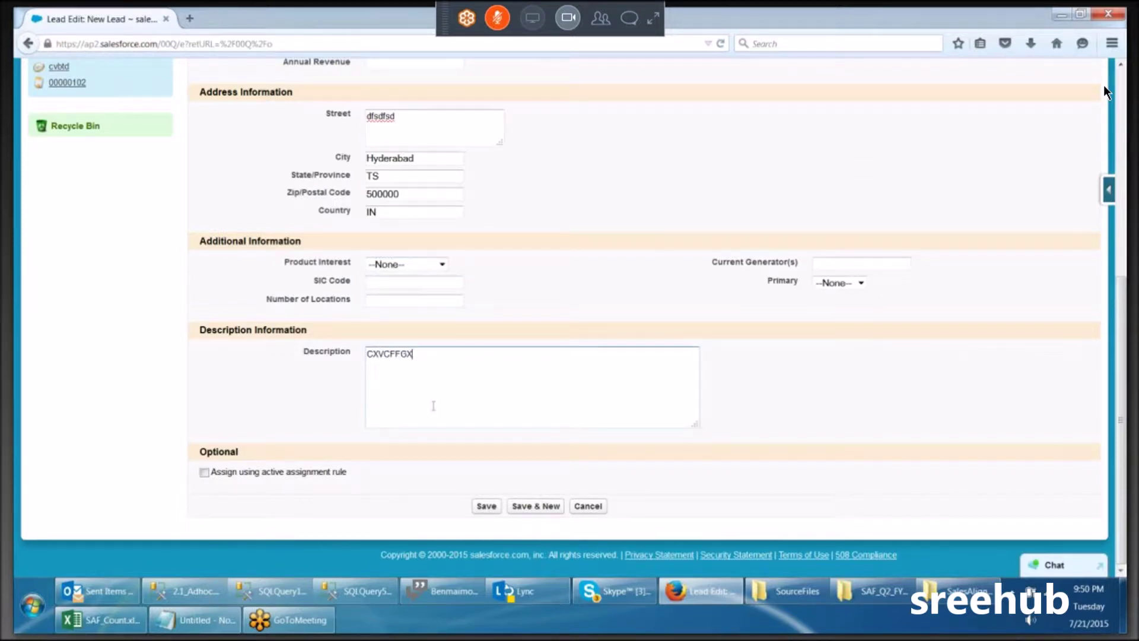
{"action": "left_click", "coordinate": [495, 508]}
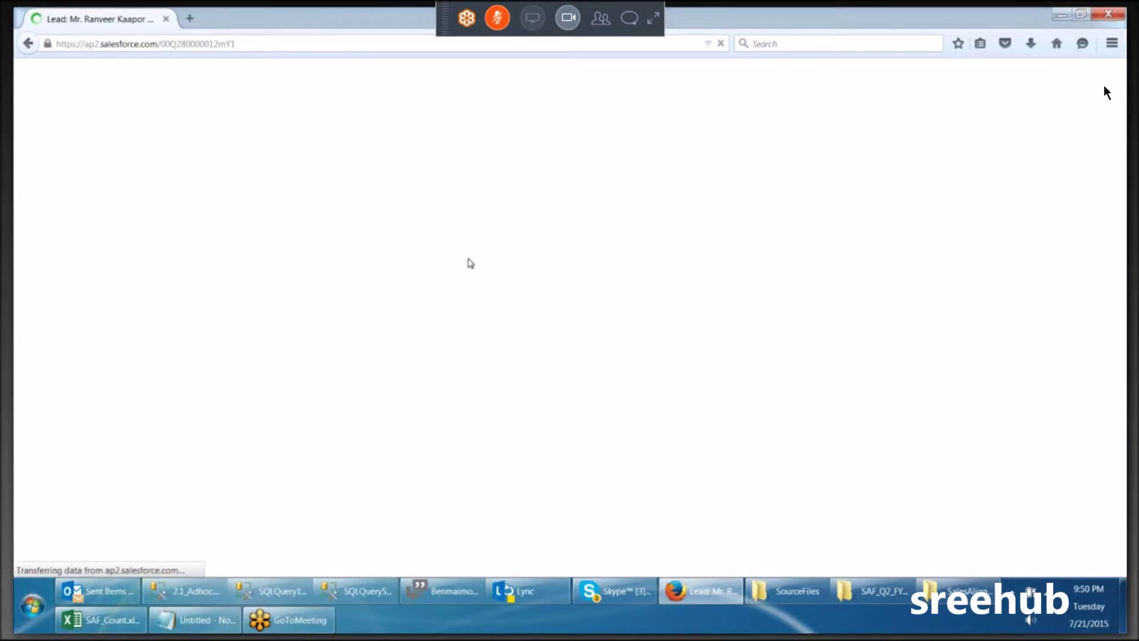
Review the saved lead's details and its Campaign History.
{"action": "scroll", "coordinate": [439, 344], "scroll_direction": "down", "scroll_amount": 7}
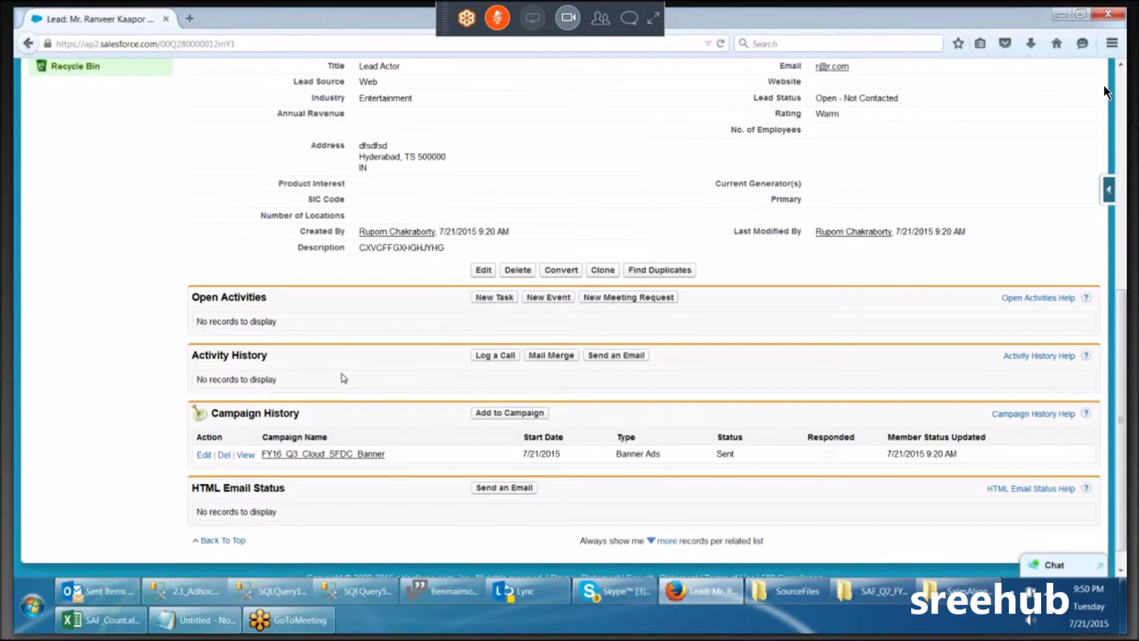
{"action": "scroll", "coordinate": [343, 378], "scroll_direction": "up", "scroll_amount": 2}
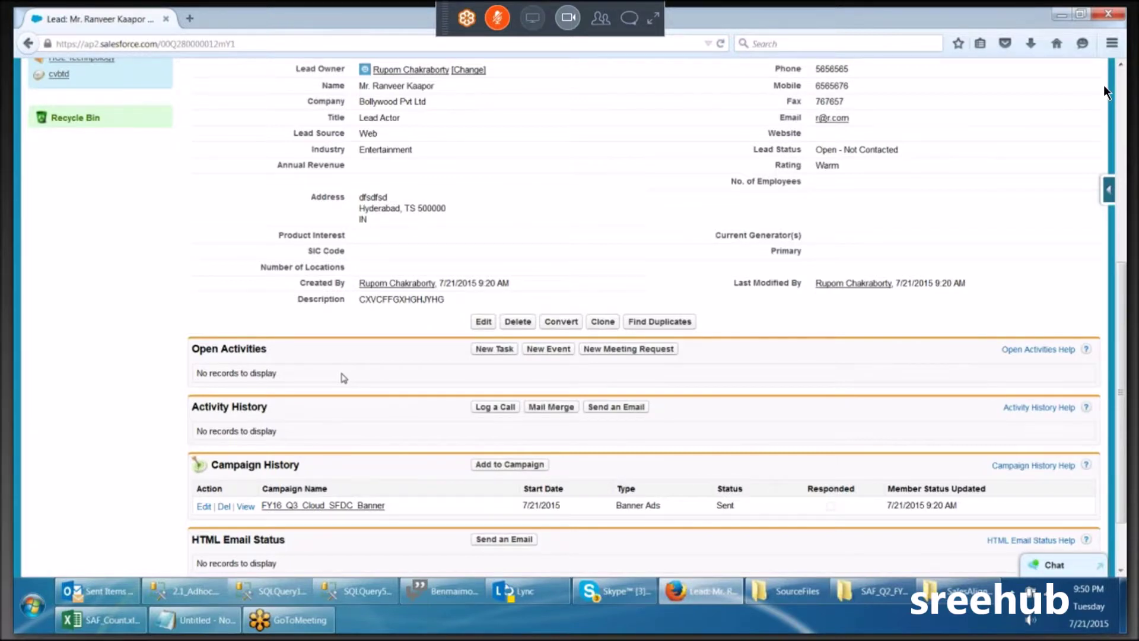
{"action": "scroll", "coordinate": [343, 378], "scroll_direction": "up", "scroll_amount": 10}
{"action": "scroll", "coordinate": [415, 279], "scroll_direction": "down", "scroll_amount": 3}
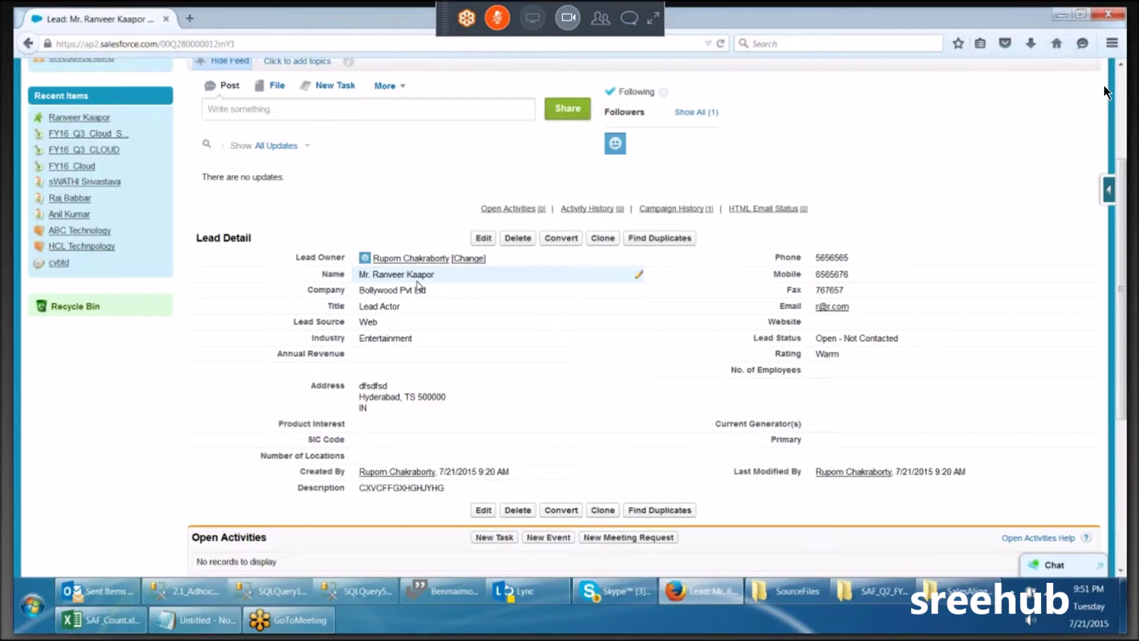
{"action": "scroll", "coordinate": [418, 285], "scroll_direction": "up", "scroll_amount": 1}
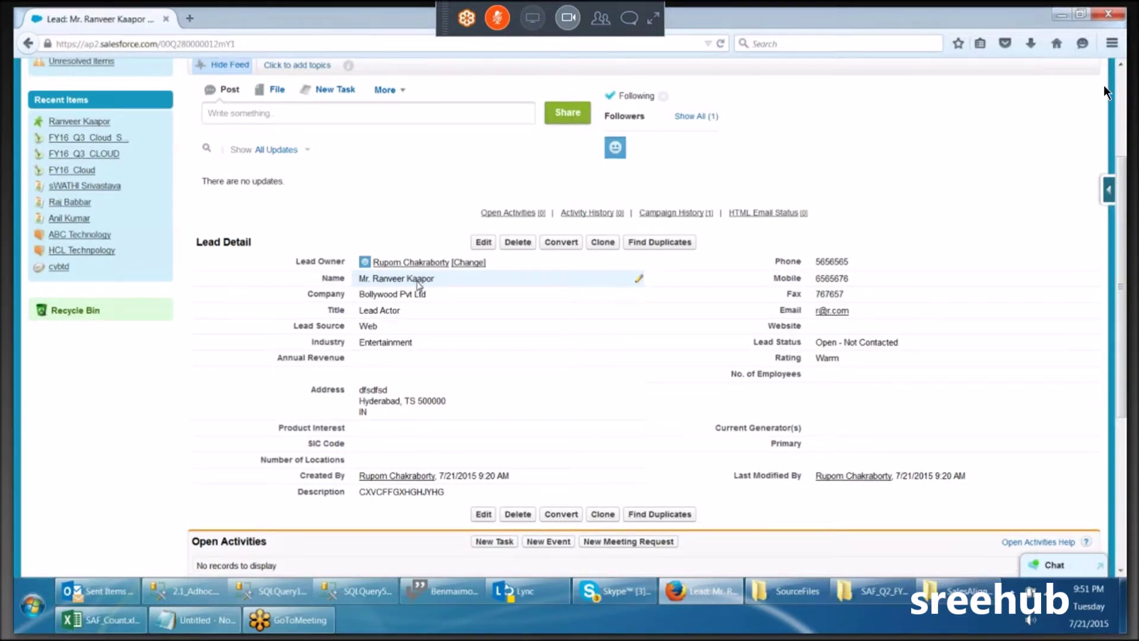
Open the conversion form for the saved lead and check the available Account Name choices, keeping the new Bollywood Pvt Ltd account.
{"action": "scroll", "coordinate": [418, 285], "scroll_direction": "up", "scroll_amount": 5}
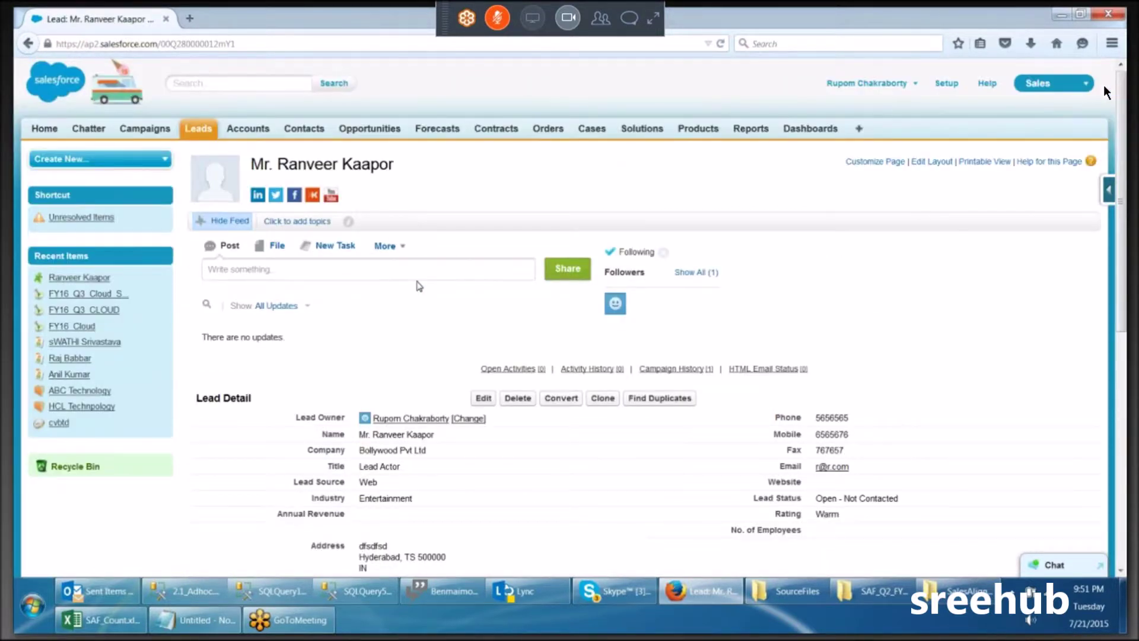
{"action": "scroll", "coordinate": [486, 338], "scroll_direction": "down", "scroll_amount": 1}
{"action": "scroll", "coordinate": [551, 379], "scroll_direction": "up", "scroll_amount": 1}
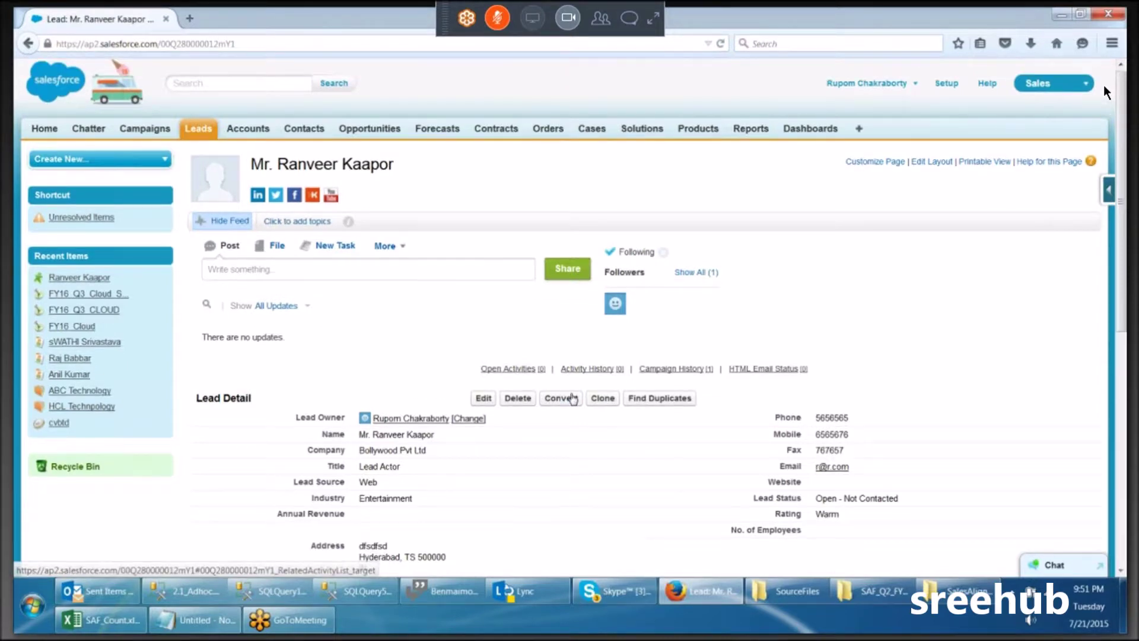
{"action": "left_click", "coordinate": [573, 398]}
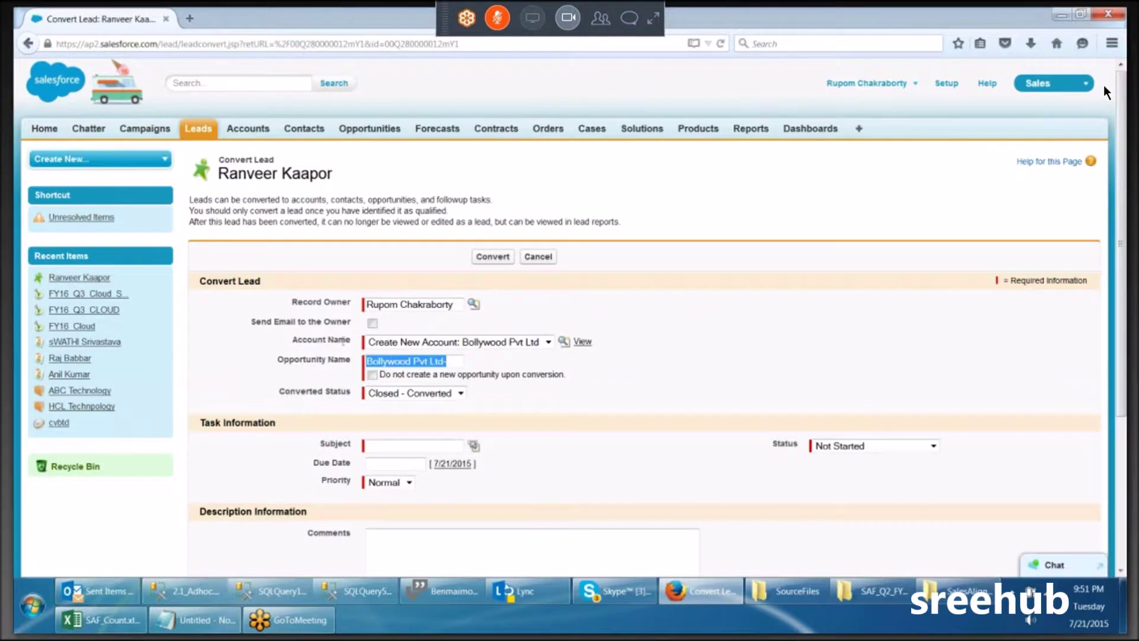
{"action": "left_click", "coordinate": [346, 343]}
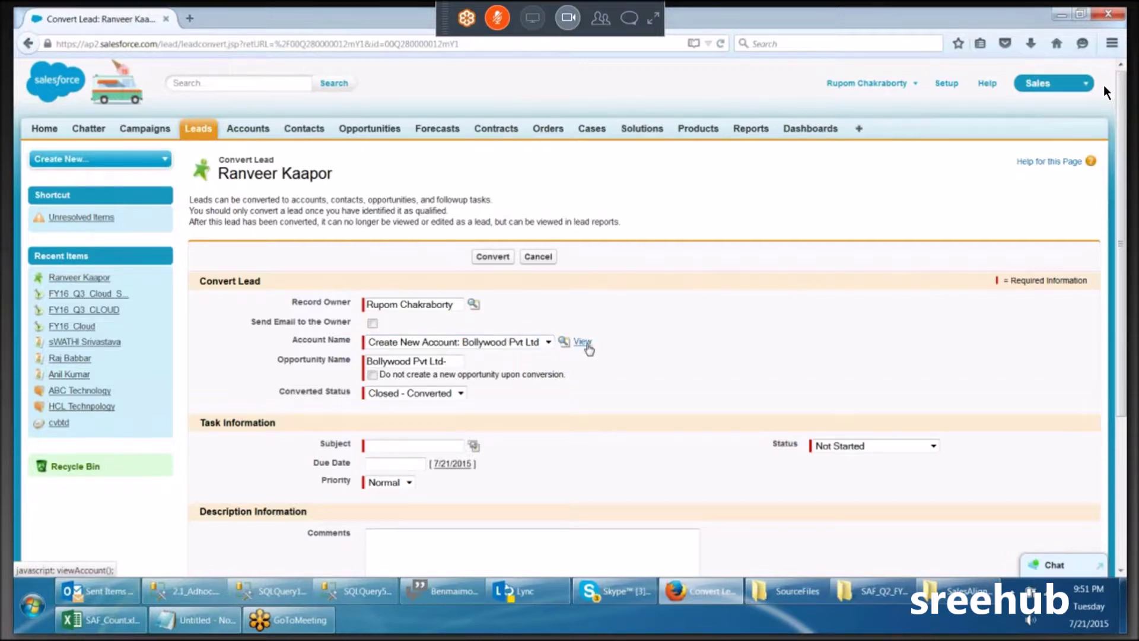
{"action": "left_click", "coordinate": [539, 343]}
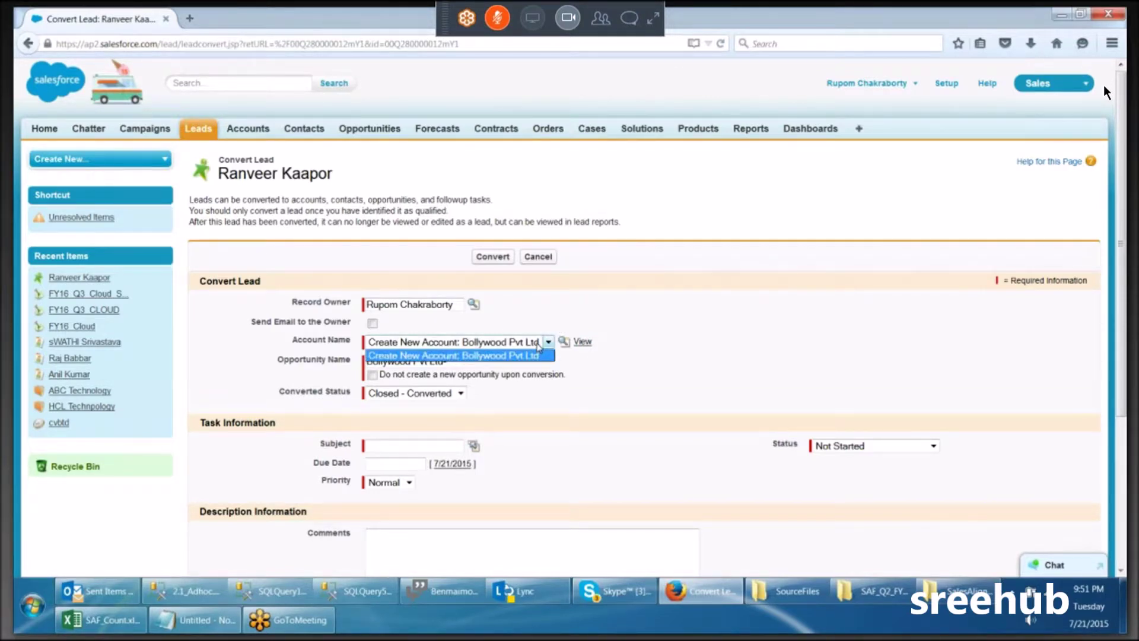
{"action": "left_click", "coordinate": [589, 318]}
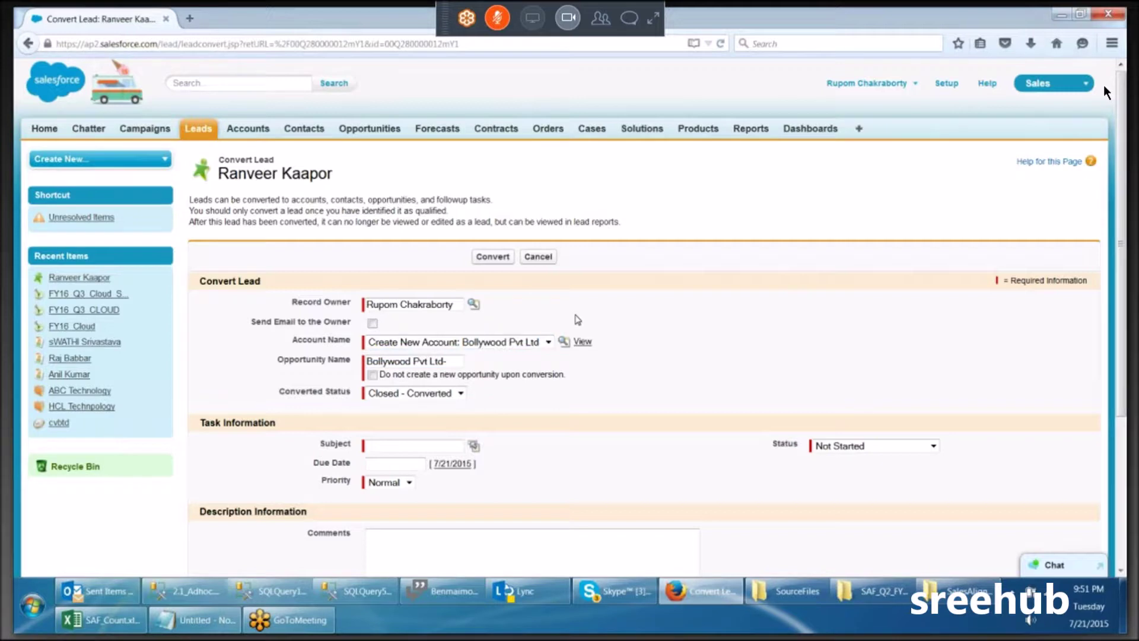
Browse the recently viewed accounts in the Account Name lookup and close it without choosing one.
{"action": "left_click", "coordinate": [561, 345]}
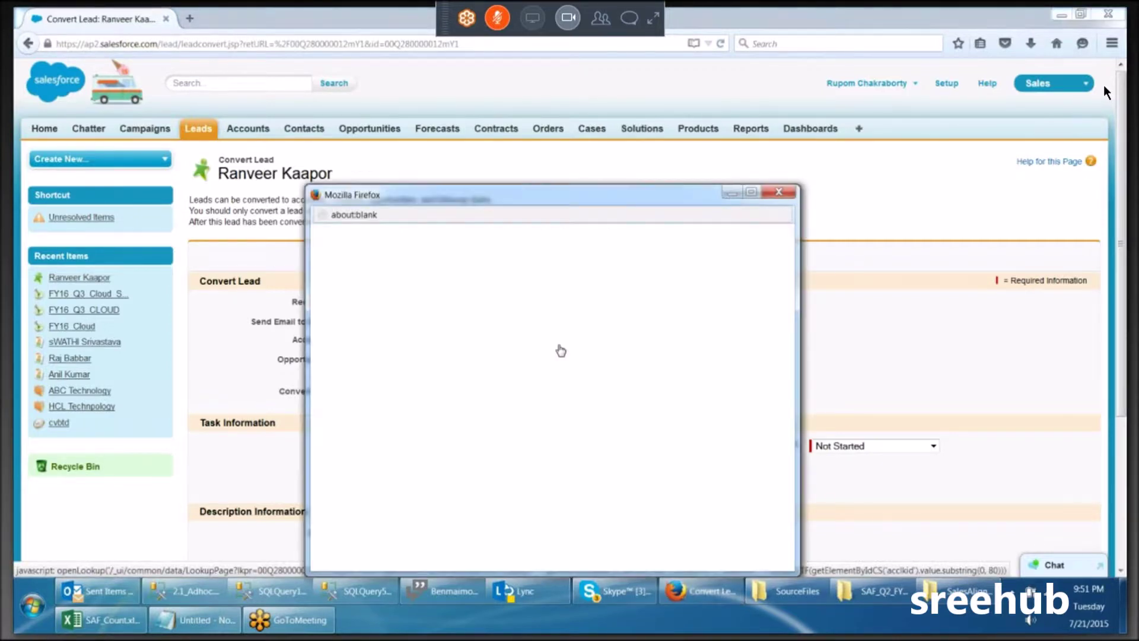
{"action": "left_click_drag", "start_coordinate": [634, 185], "coordinate": [746, 80]}
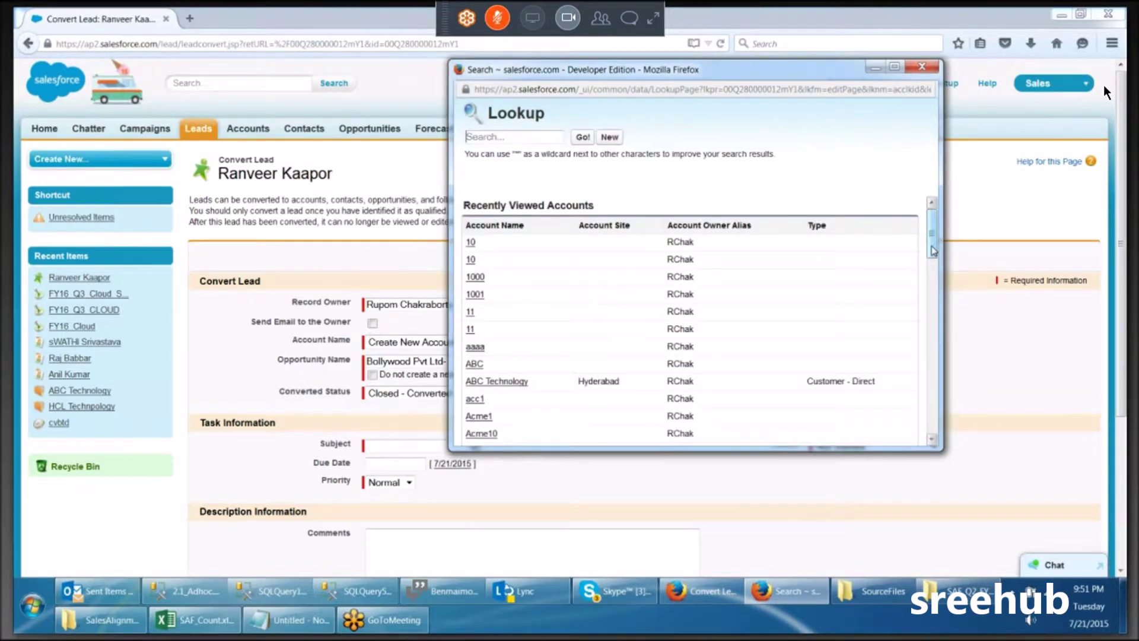
{"action": "scroll", "coordinate": [933, 250], "scroll_direction": "down", "scroll_amount": 15}
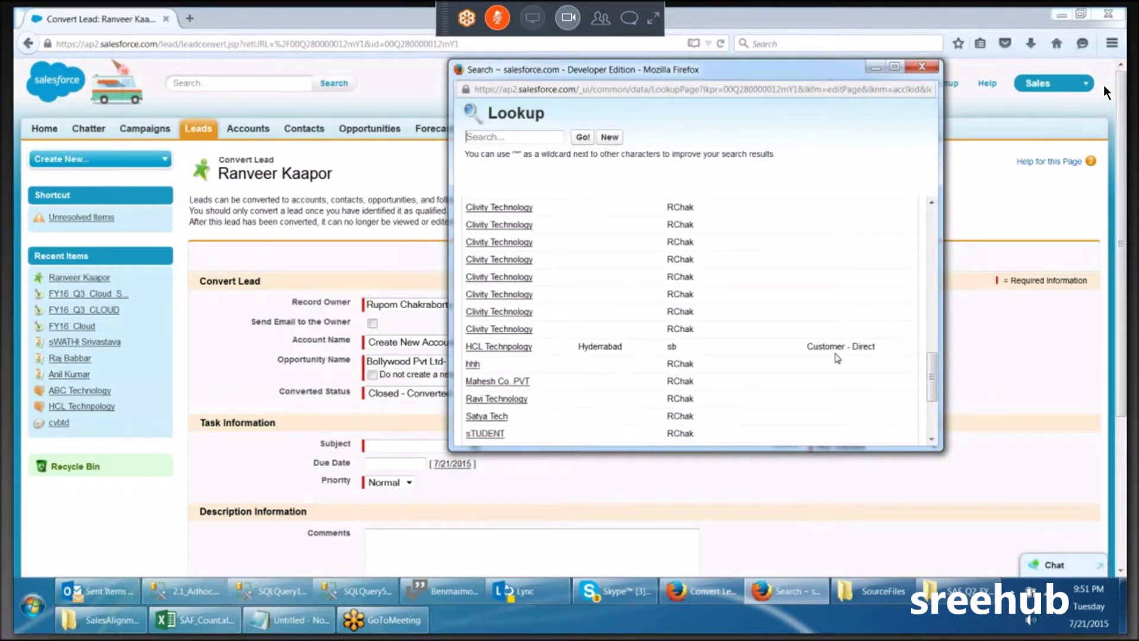
{"action": "scroll", "coordinate": [842, 356], "scroll_direction": "up", "scroll_amount": 5}
{"action": "scroll", "coordinate": [843, 356], "scroll_direction": "down", "scroll_amount": 5}
{"action": "left_click", "coordinate": [916, 65]}
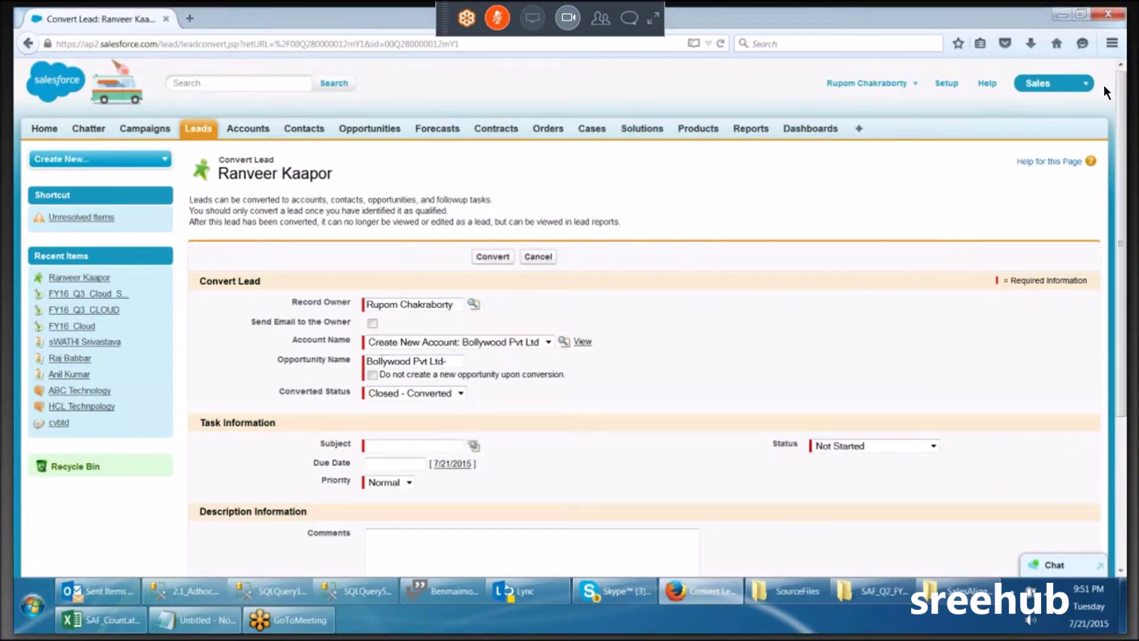
Name the opportunity "Bollywood Pvt Ltd-cLOUD cOURSE", keep the converted status Closed - Converted, and convert the lead.
{"action": "triple_click", "coordinate": [453, 366]}
{"action": "type", "text": "cLOUD cOURSE"}
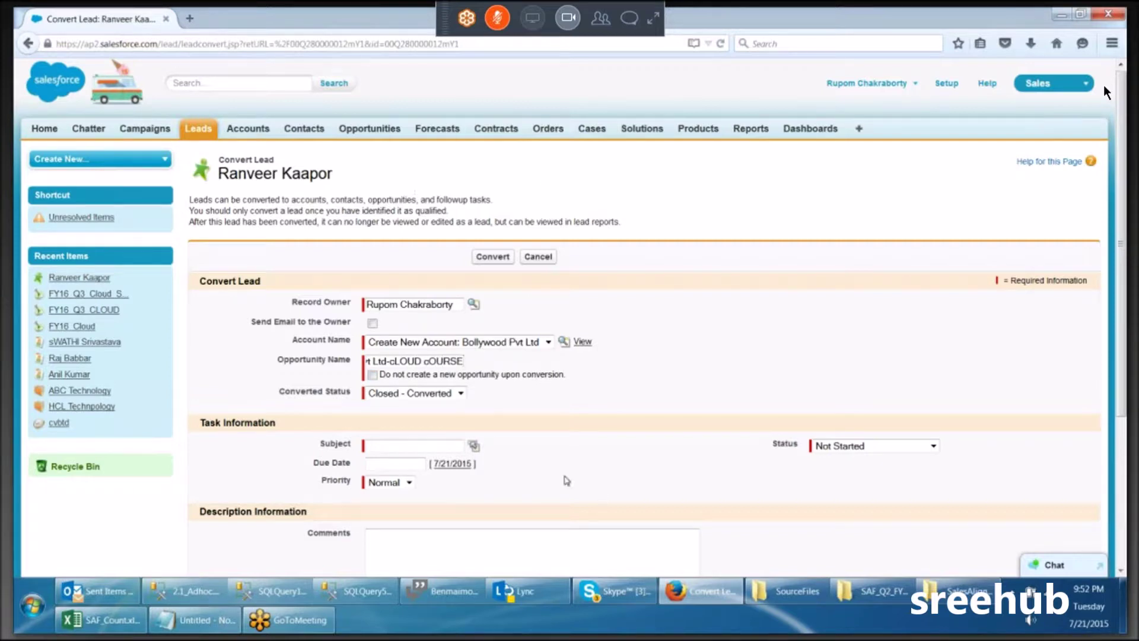
{"action": "left_click", "coordinate": [442, 397]}
{"action": "left_click", "coordinate": [419, 439]}
{"action": "scroll", "coordinate": [571, 472], "scroll_direction": "down", "scroll_amount": 5}
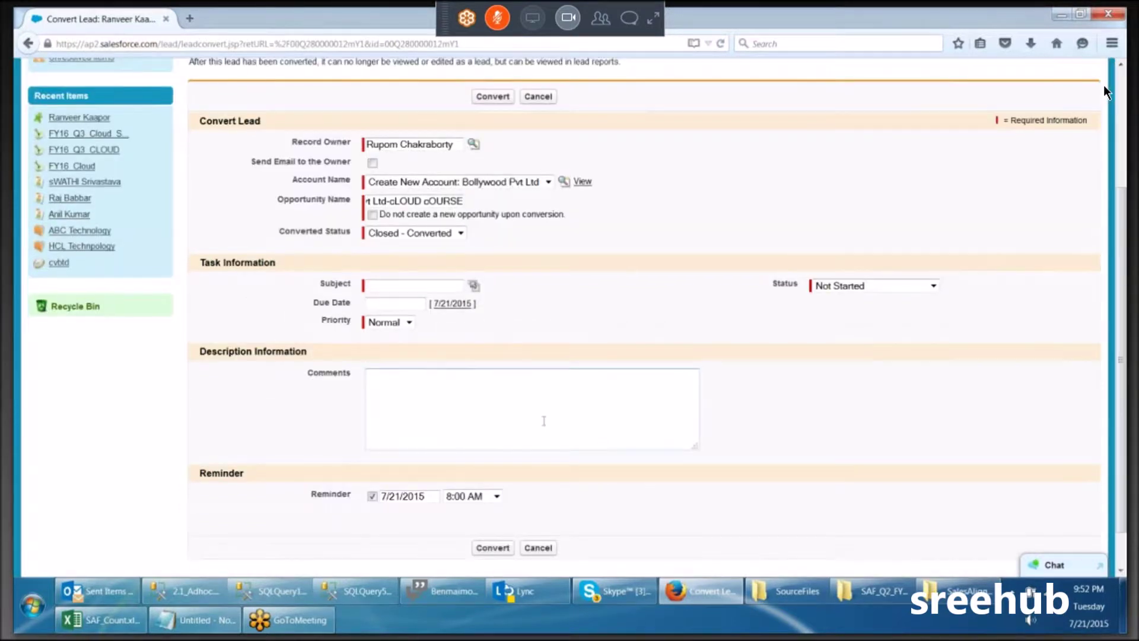
{"action": "left_click", "coordinate": [498, 506]}
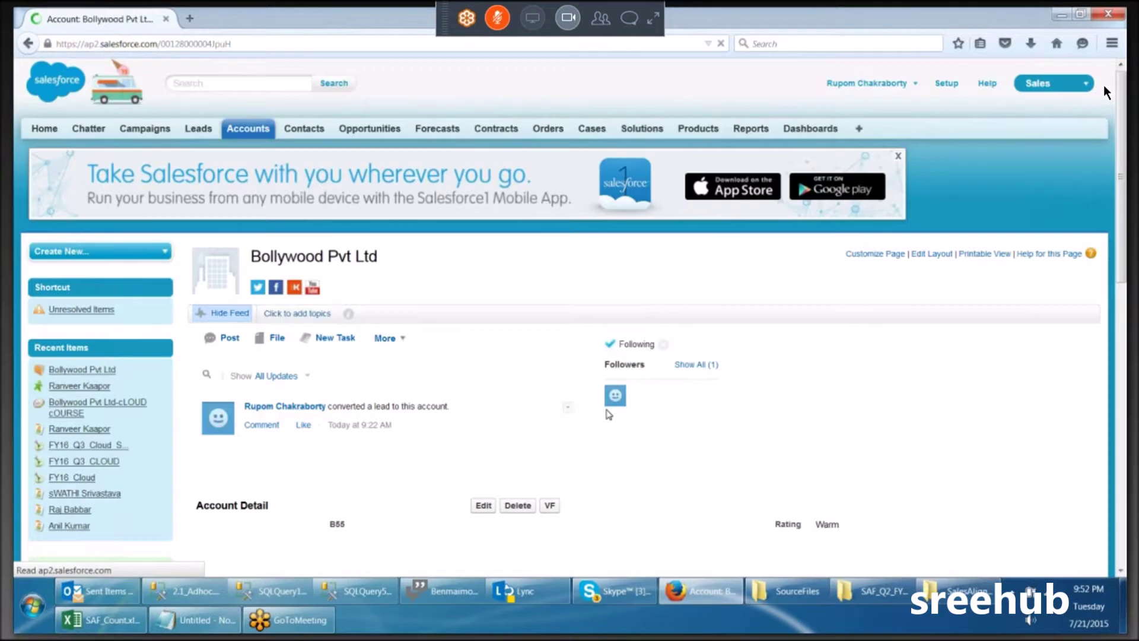
Check the recent accounts, contacts and opportunities for the records produced by the lead conversion, and unmute the meeting microphone.
{"action": "left_click", "coordinate": [199, 131]}
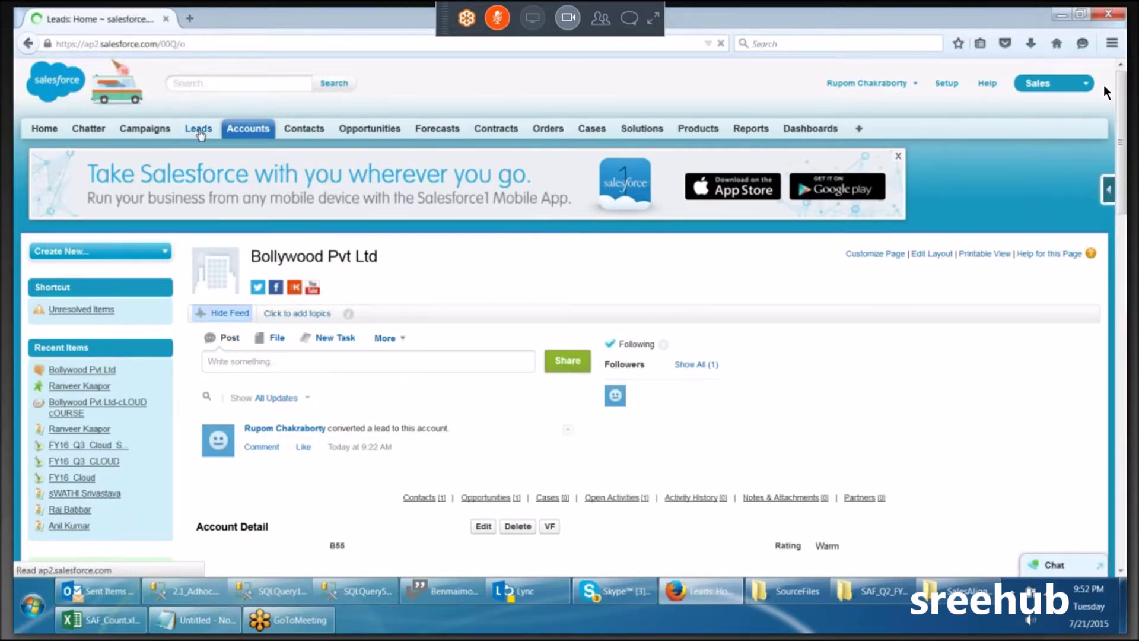
{"action": "left_click", "coordinate": [237, 129]}
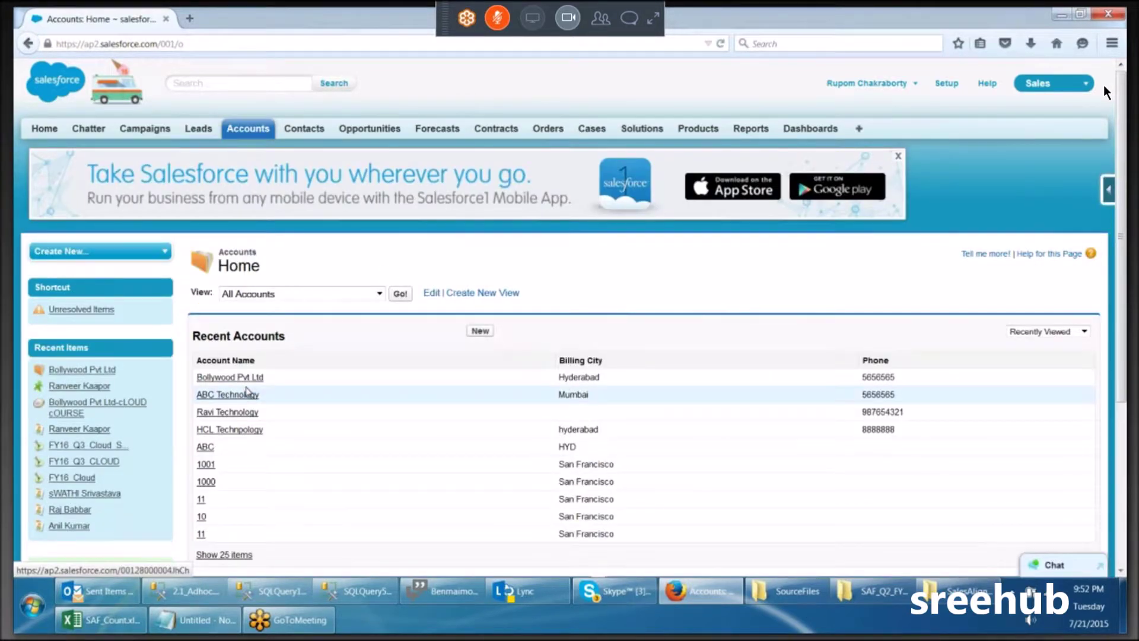
{"action": "left_click", "coordinate": [299, 136]}
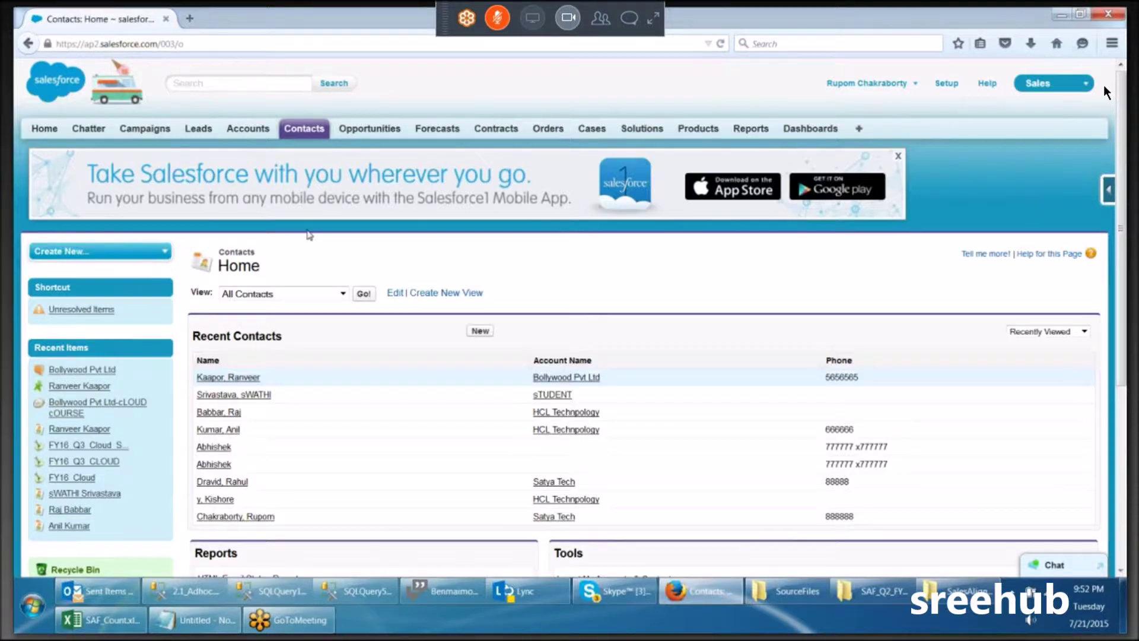
{"action": "left_click", "coordinate": [246, 130]}
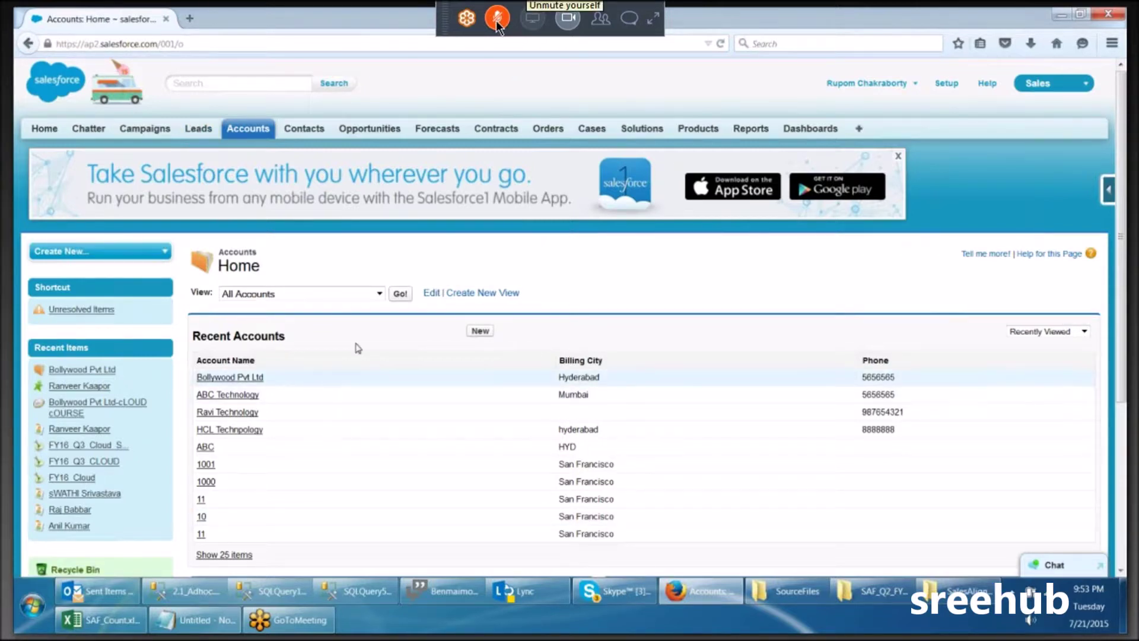
{"action": "left_click", "coordinate": [370, 131]}
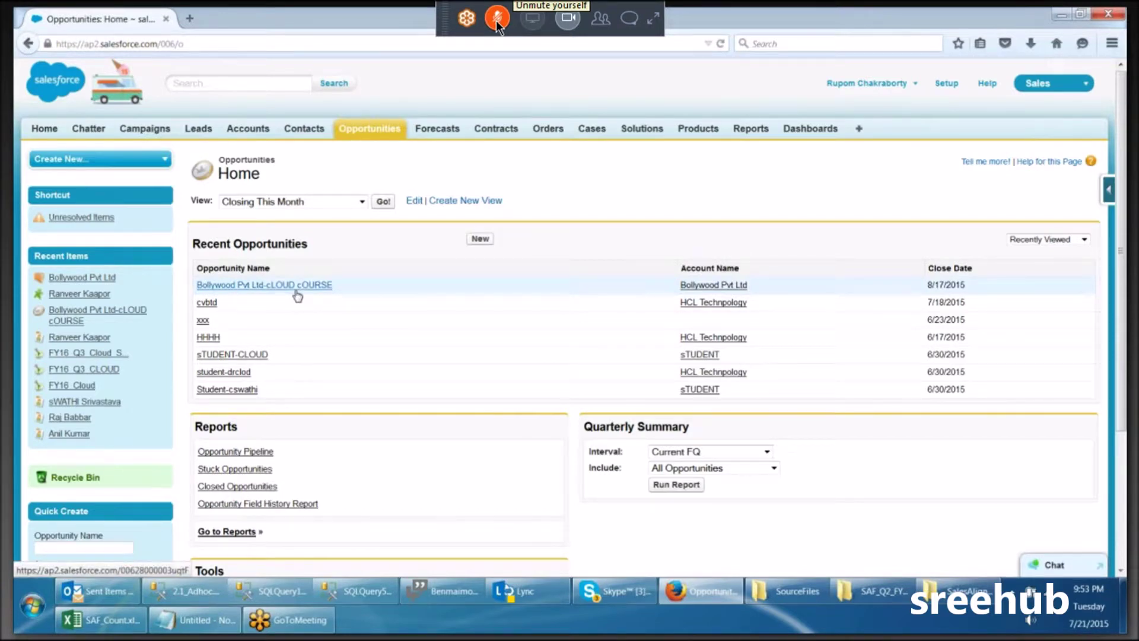
{"action": "left_click", "coordinate": [497, 22]}
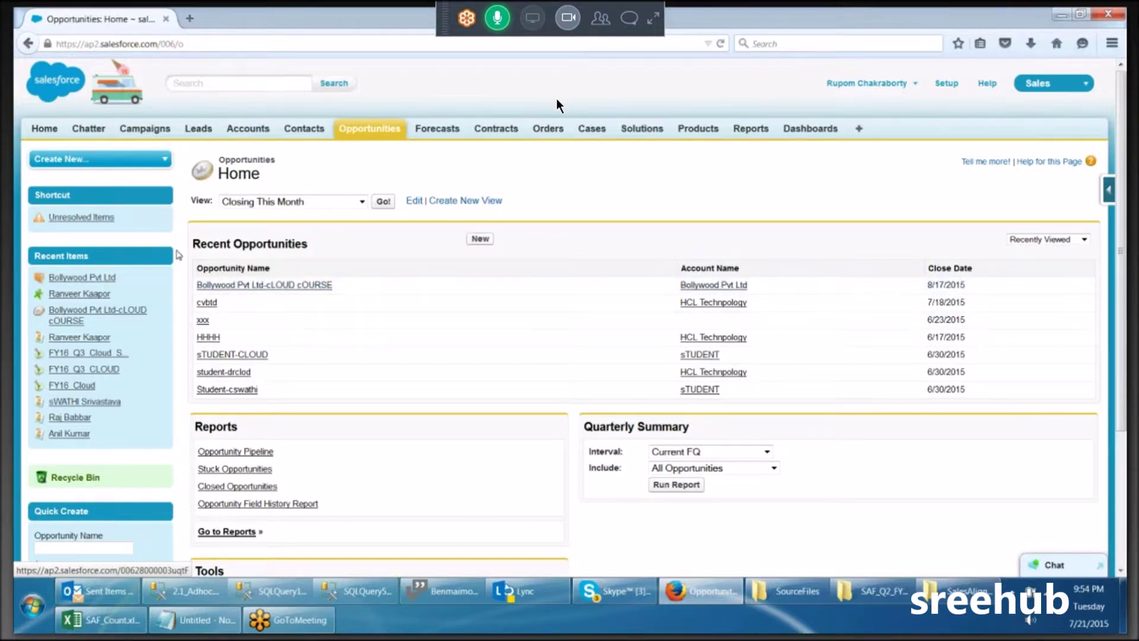
Open the FY16_Q3_Cloud_SFDC_Banner campaign and start adding members by search.
{"action": "left_click", "coordinate": [153, 132]}
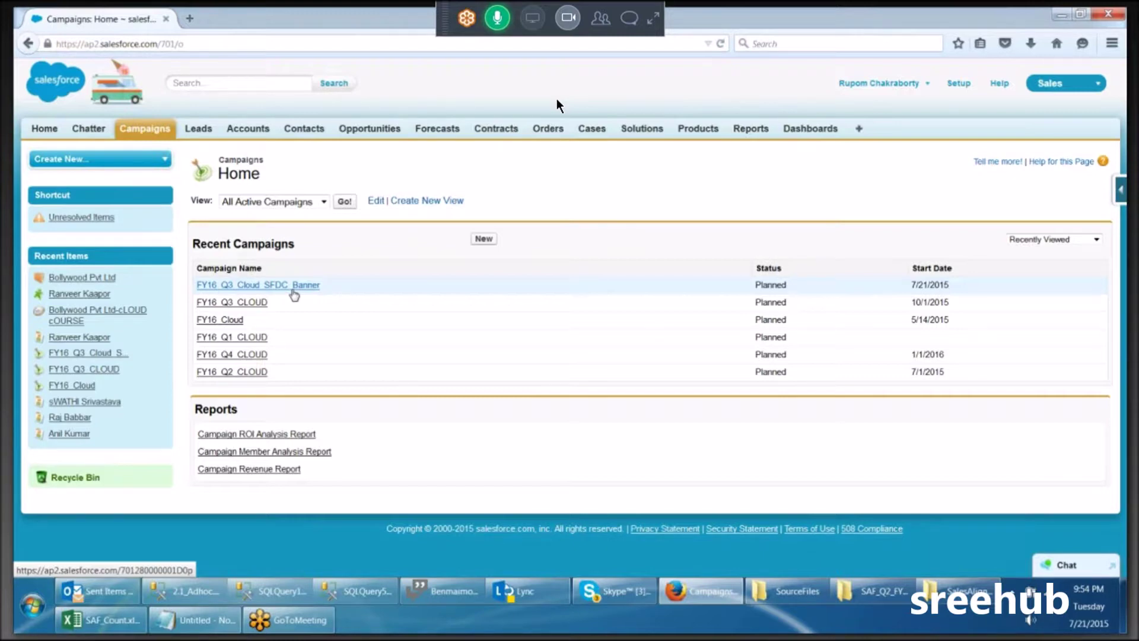
{"action": "left_click", "coordinate": [293, 287]}
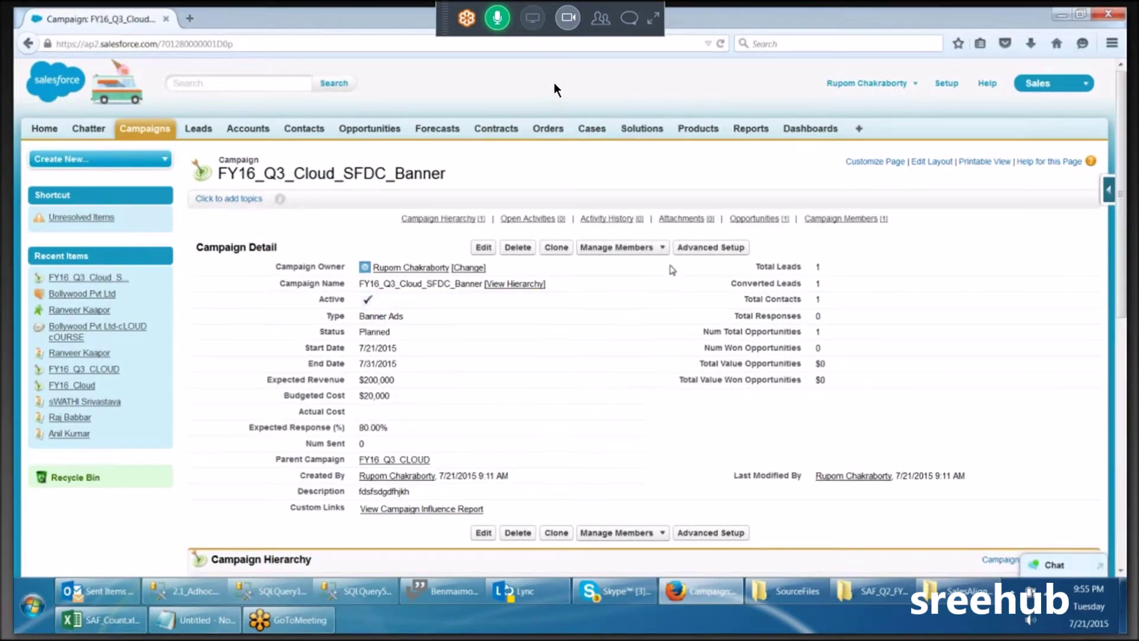
{"action": "left_click", "coordinate": [659, 249]}
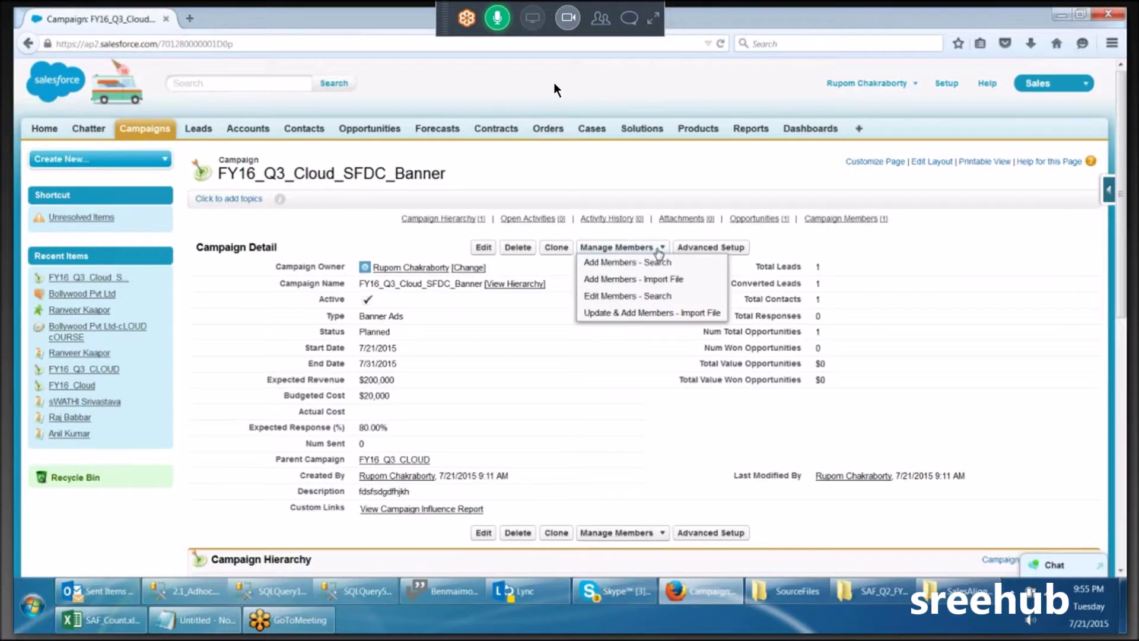
{"action": "left_click", "coordinate": [617, 264]}
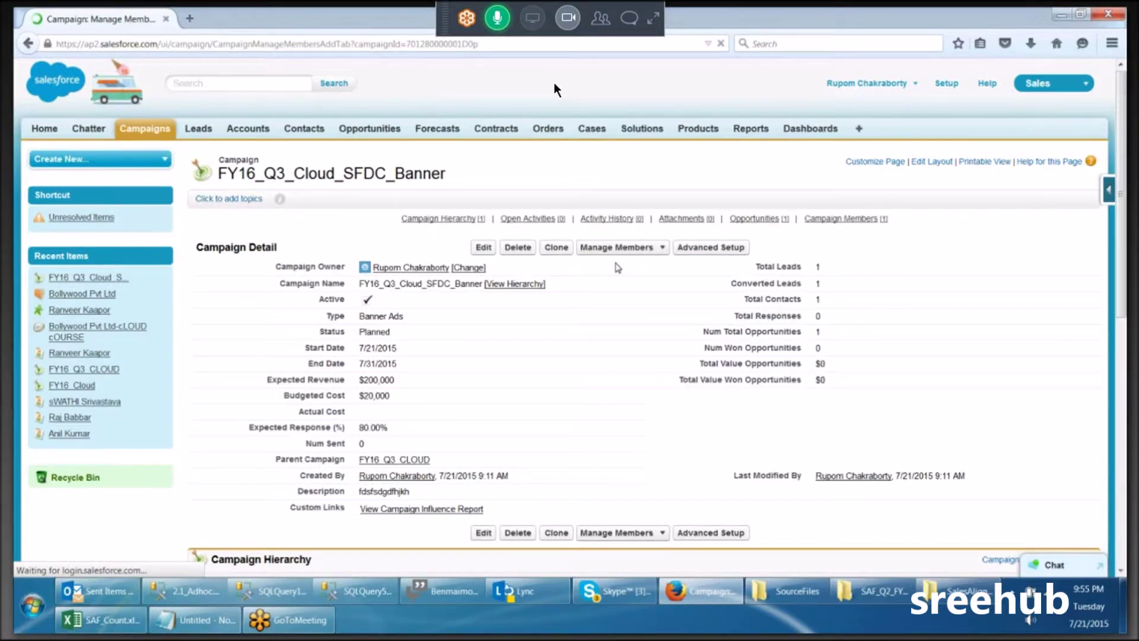
Search for leads to add to the campaign, filtering on City equals HYD.
{"action": "left_click", "coordinate": [331, 369]}
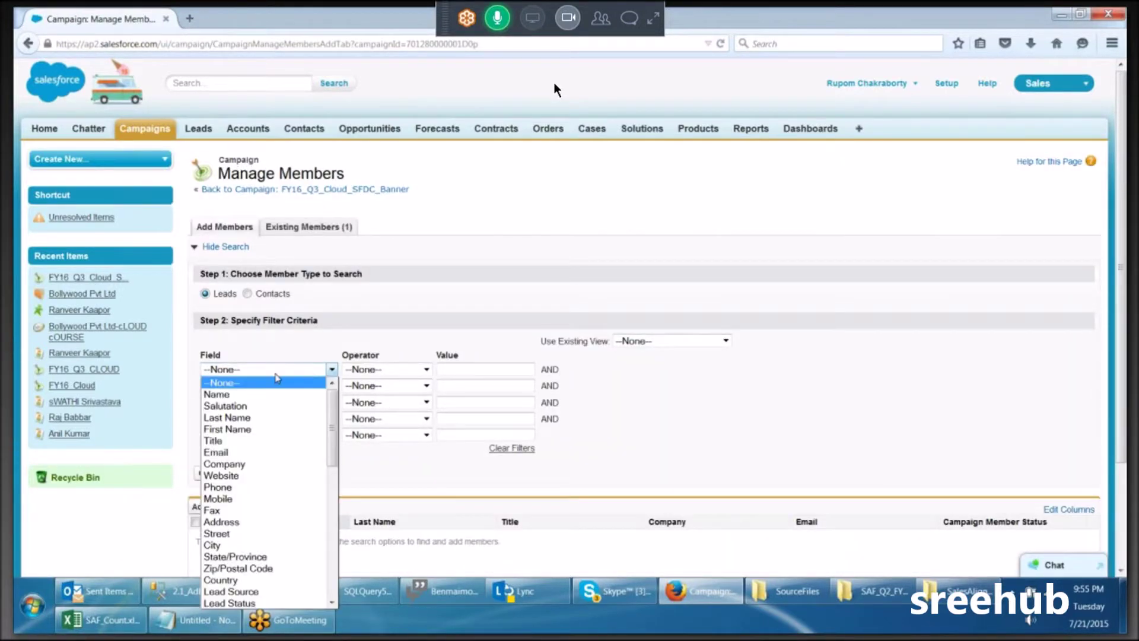
{"action": "scroll", "coordinate": [247, 516], "scroll_direction": "down", "scroll_amount": 1}
{"action": "left_click", "coordinate": [246, 514]}
{"action": "left_click", "coordinate": [483, 369]}
{"action": "type", "text": "HYD"}
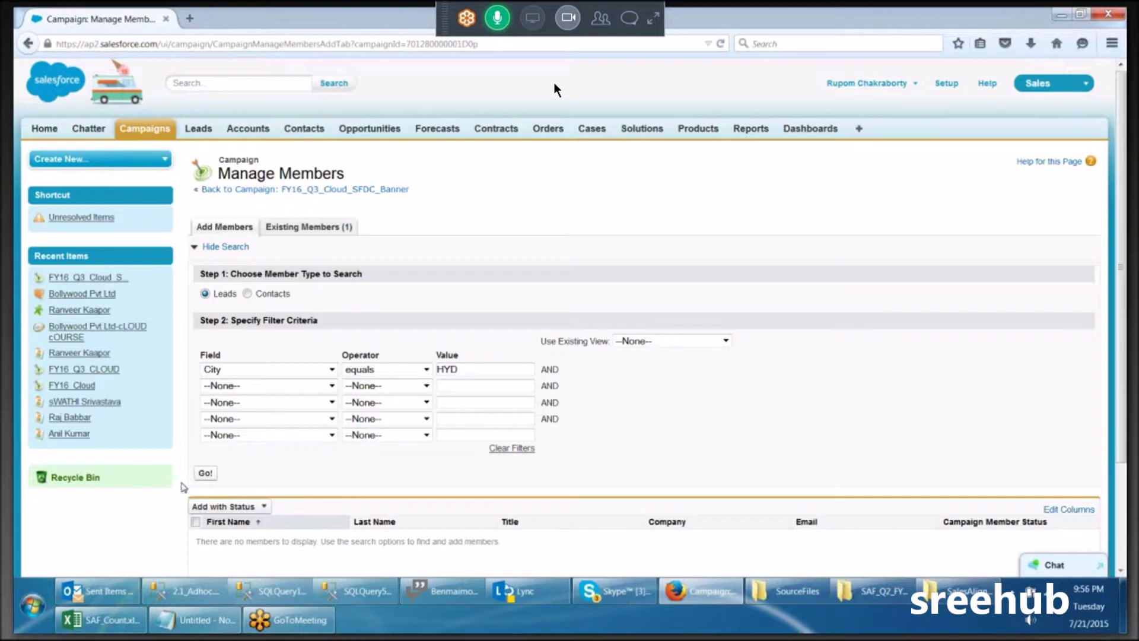
{"action": "left_click", "coordinate": [205, 473]}
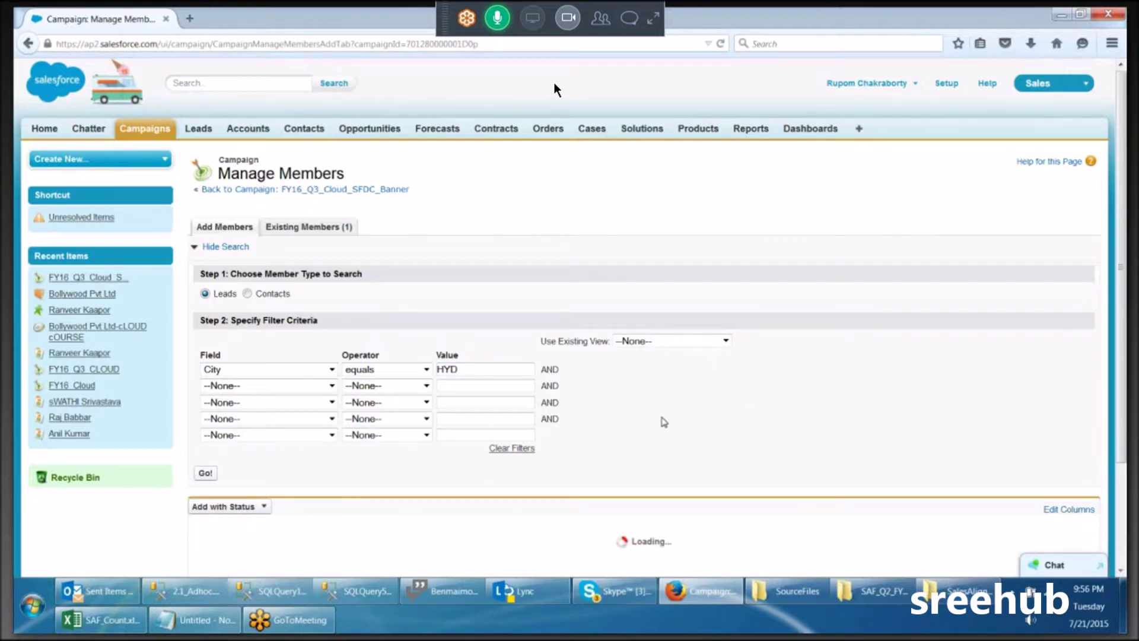
{"action": "scroll", "coordinate": [555, 350], "scroll_direction": "down", "scroll_amount": 3}
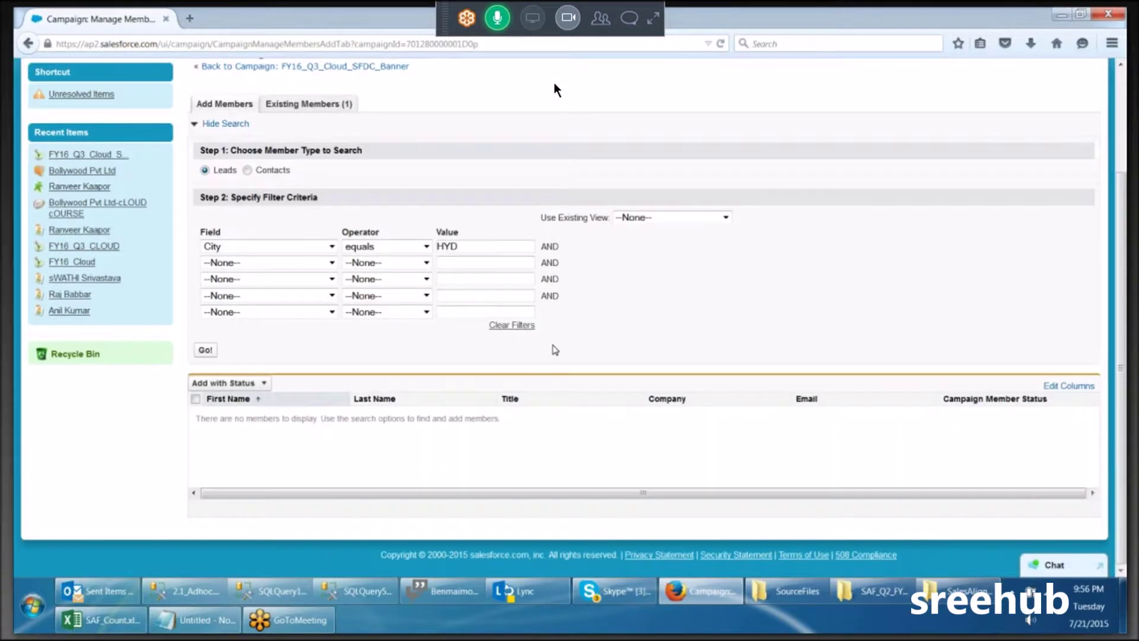
Switch the member search to contacts and search for those whose Mailing City contains "hyd".
{"action": "scroll", "coordinate": [554, 350], "scroll_direction": "up", "scroll_amount": 1}
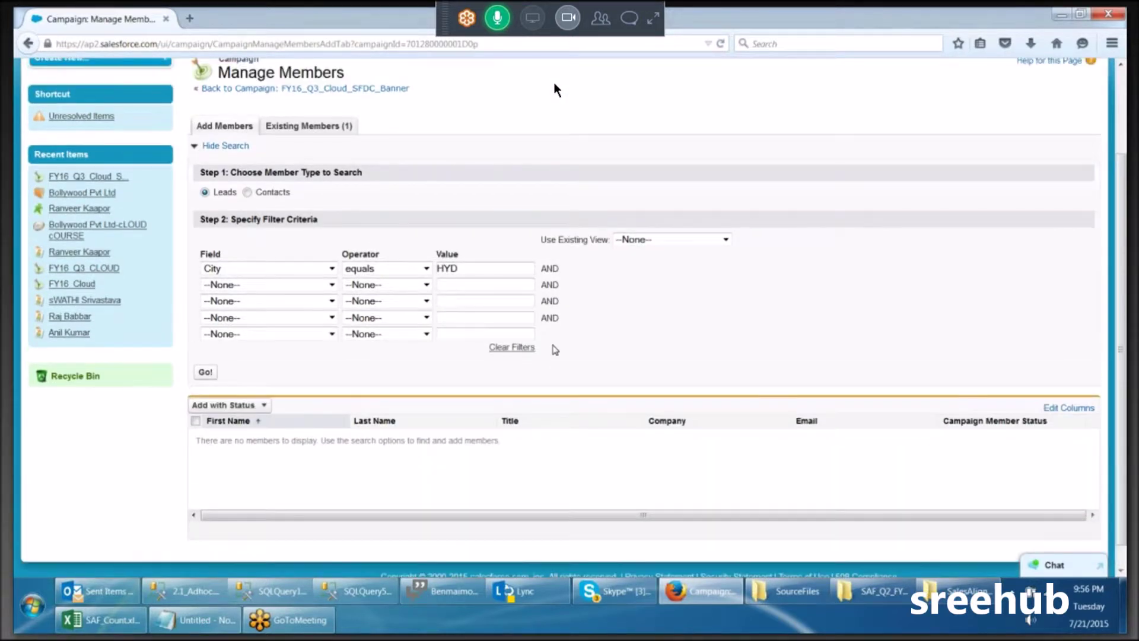
{"action": "left_click", "coordinate": [247, 190]}
{"action": "left_click", "coordinate": [356, 326]}
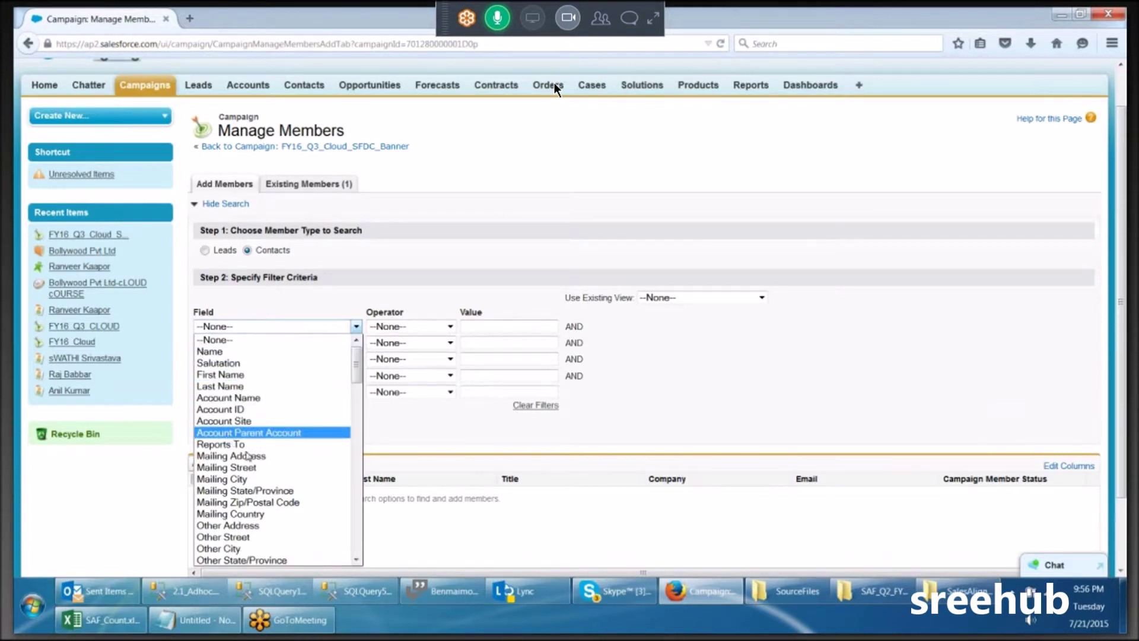
{"action": "left_click", "coordinate": [240, 479]}
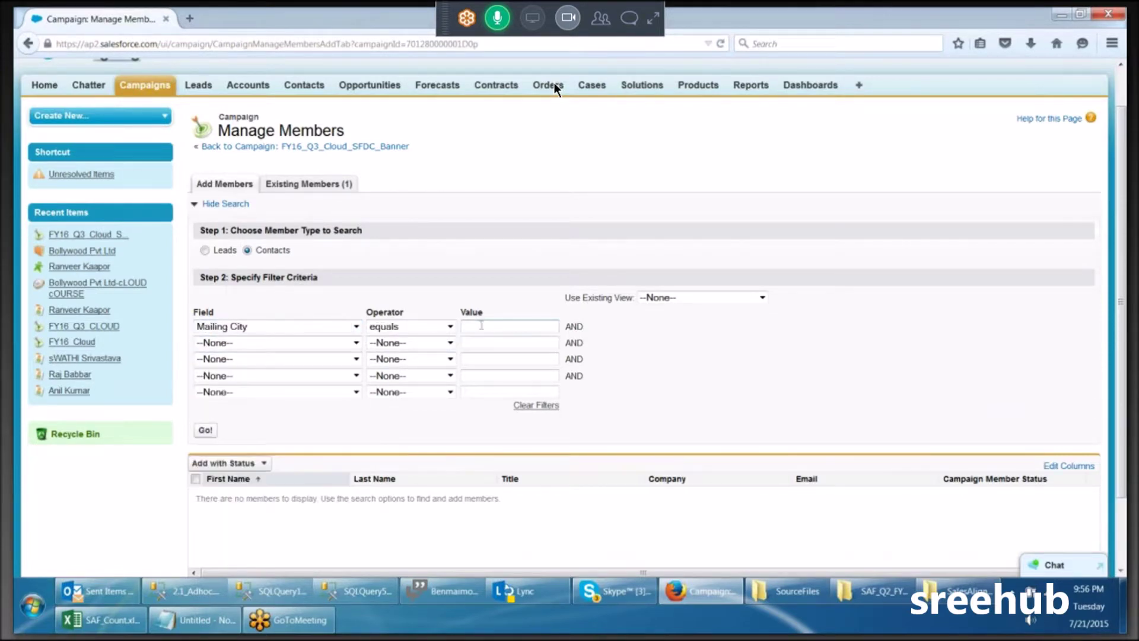
{"action": "left_click", "coordinate": [387, 330]}
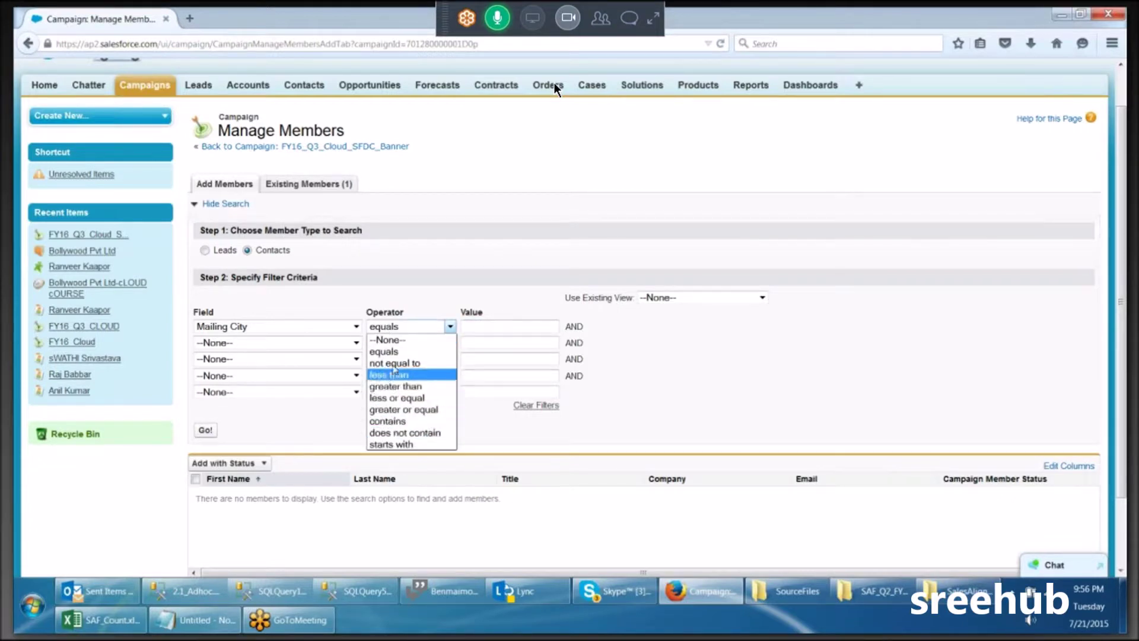
{"action": "left_click", "coordinate": [397, 421]}
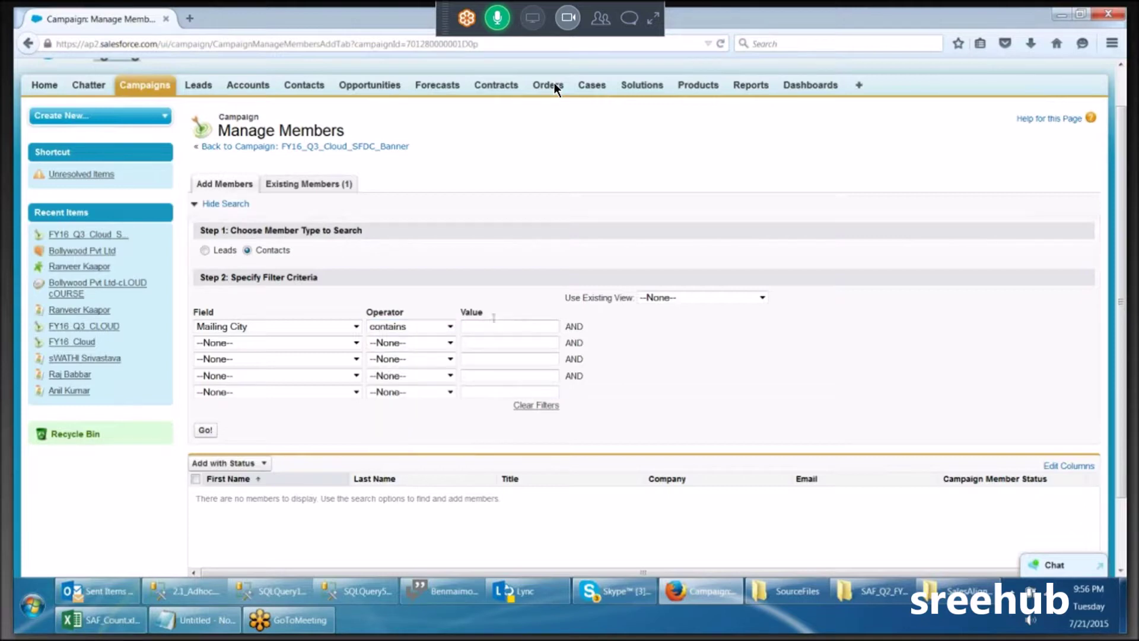
{"action": "type", "text": "hyd"}
{"action": "left_click", "coordinate": [205, 430]}
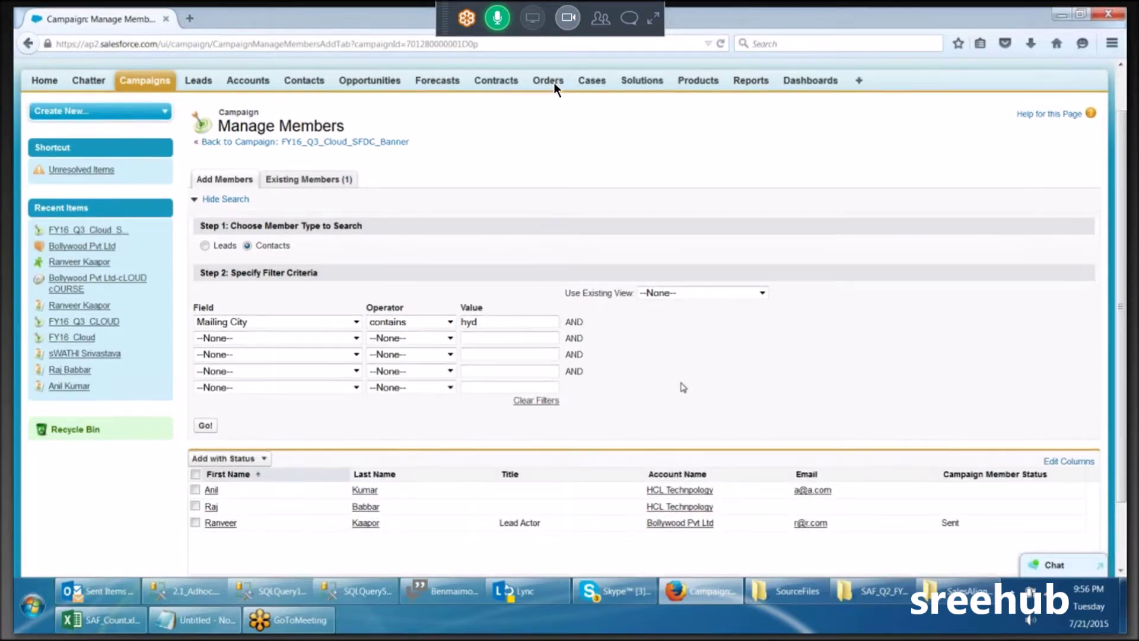
Select all three contacts in the search results and add them to the campaign with status Sent.
{"action": "scroll", "coordinate": [205, 416], "scroll_direction": "down", "scroll_amount": 2}
{"action": "left_click", "coordinate": [194, 415]}
{"action": "left_click", "coordinate": [194, 430]}
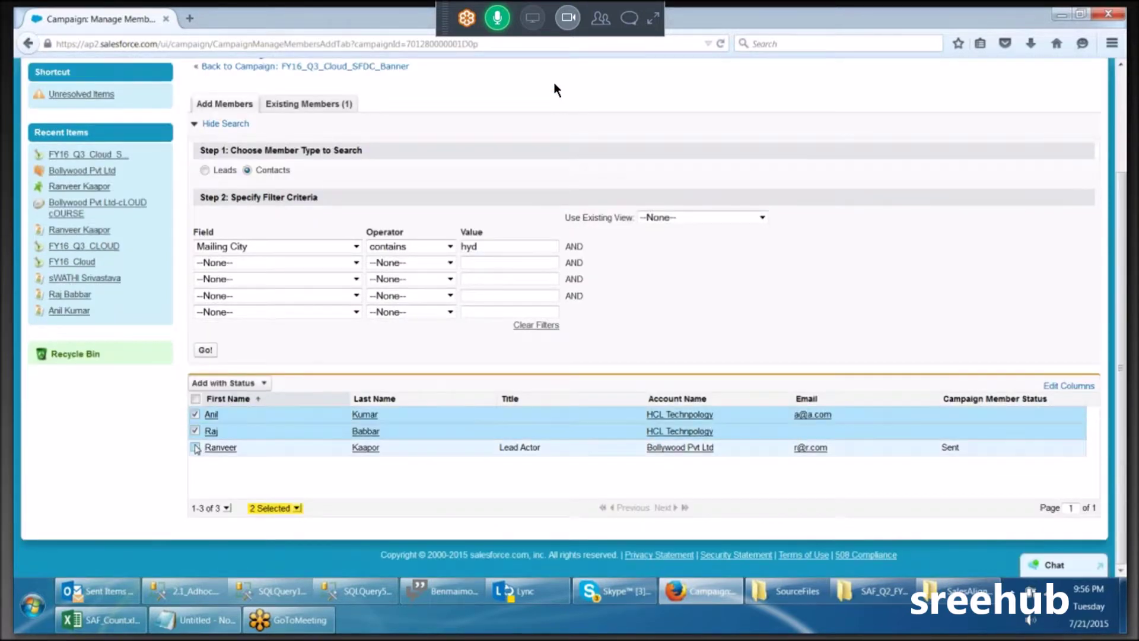
{"action": "left_click", "coordinate": [195, 447]}
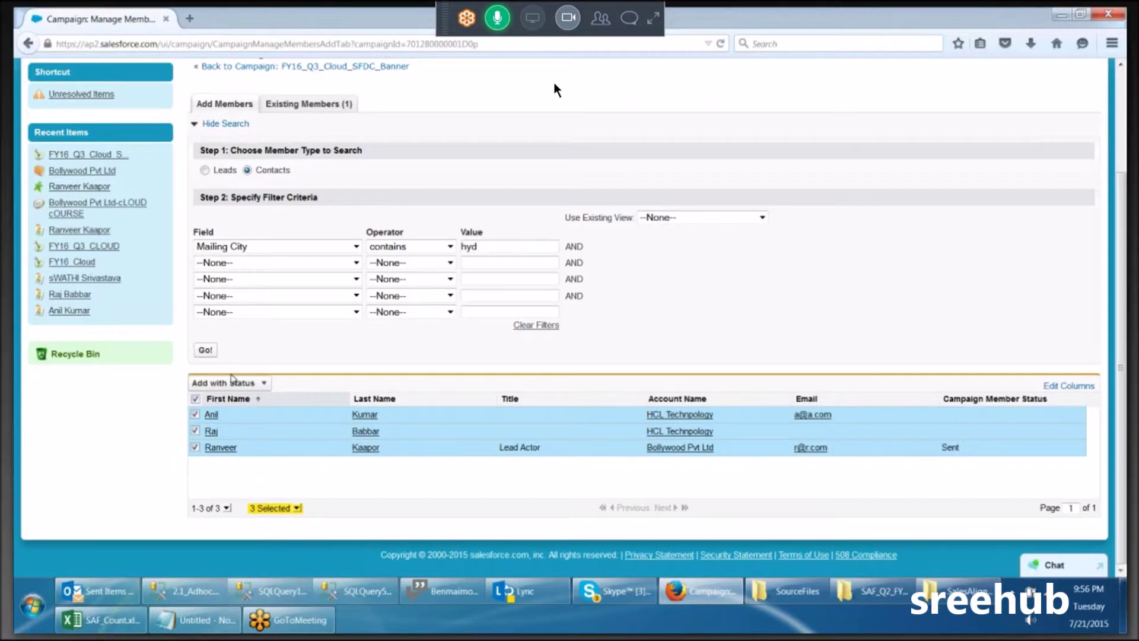
{"action": "left_click", "coordinate": [263, 385]}
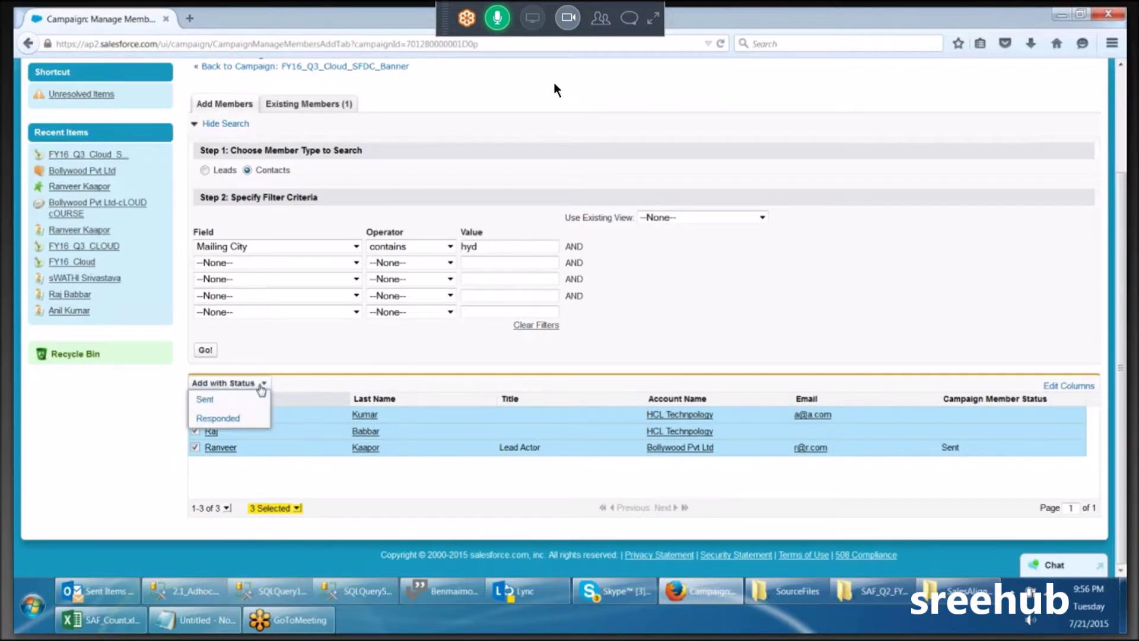
{"action": "left_click", "coordinate": [212, 405]}
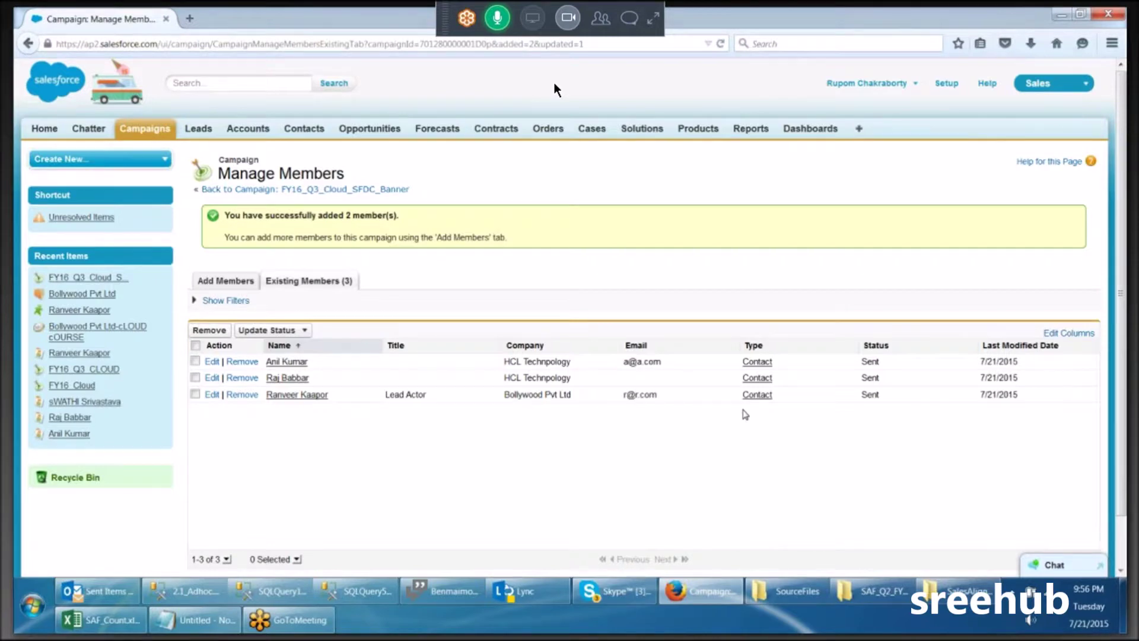
Return to the FY16_Q3_Cloud_SFDC_Banner campaign and review its related opportunities and members, opening the first contact member and coming back.
{"action": "scroll", "coordinate": [745, 415], "scroll_direction": "down", "scroll_amount": 1}
{"action": "left_click", "coordinate": [305, 136]}
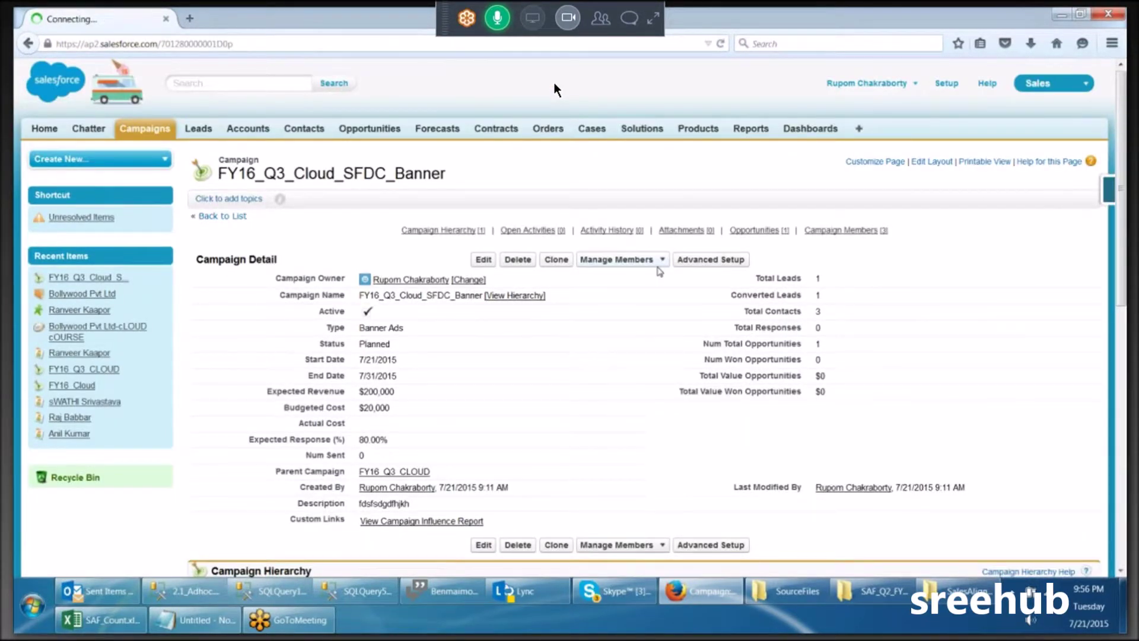
{"action": "scroll", "coordinate": [657, 285], "scroll_direction": "down", "scroll_amount": 6}
{"action": "scroll", "coordinate": [656, 306], "scroll_direction": "down", "scroll_amount": 3}
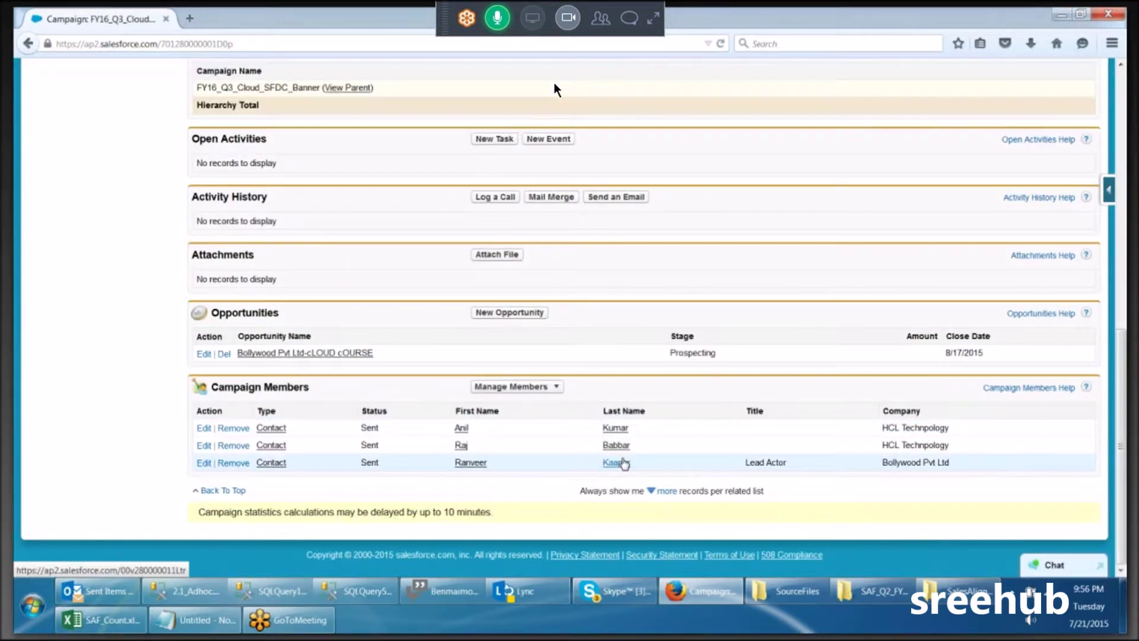
{"action": "scroll", "coordinate": [625, 463], "scroll_direction": "up", "scroll_amount": 2}
{"action": "scroll", "coordinate": [625, 464], "scroll_direction": "up", "scroll_amount": 1}
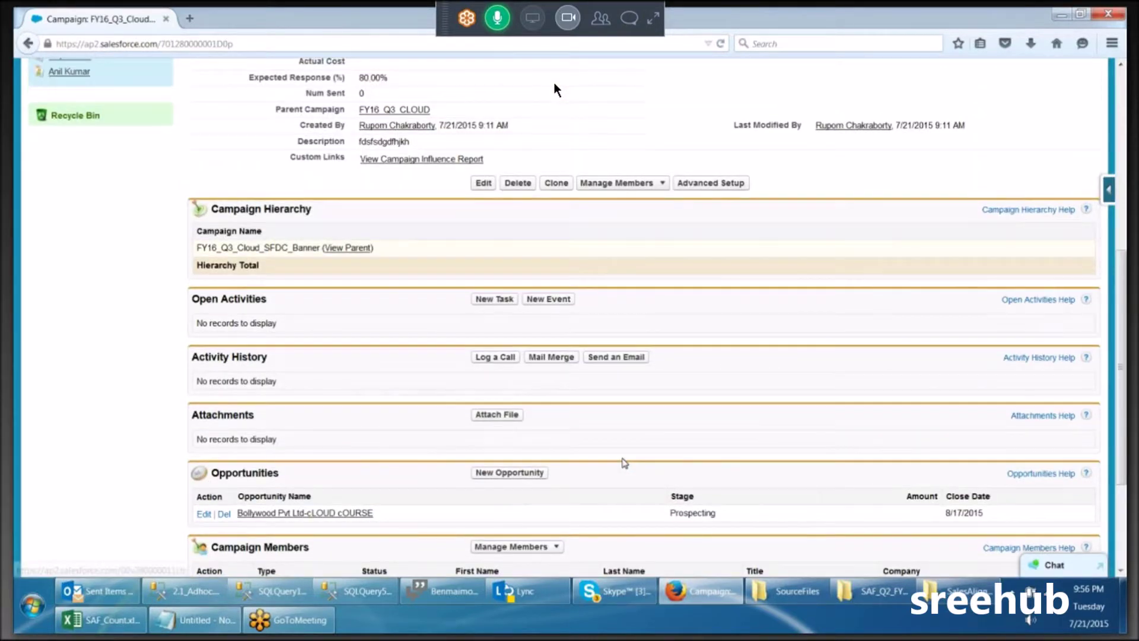
{"action": "scroll", "coordinate": [623, 460], "scroll_direction": "up", "scroll_amount": 2}
{"action": "scroll", "coordinate": [553, 362], "scroll_direction": "down", "scroll_amount": 4}
{"action": "scroll", "coordinate": [554, 361], "scroll_direction": "up", "scroll_amount": 3}
{"action": "scroll", "coordinate": [553, 362], "scroll_direction": "down", "scroll_amount": 3}
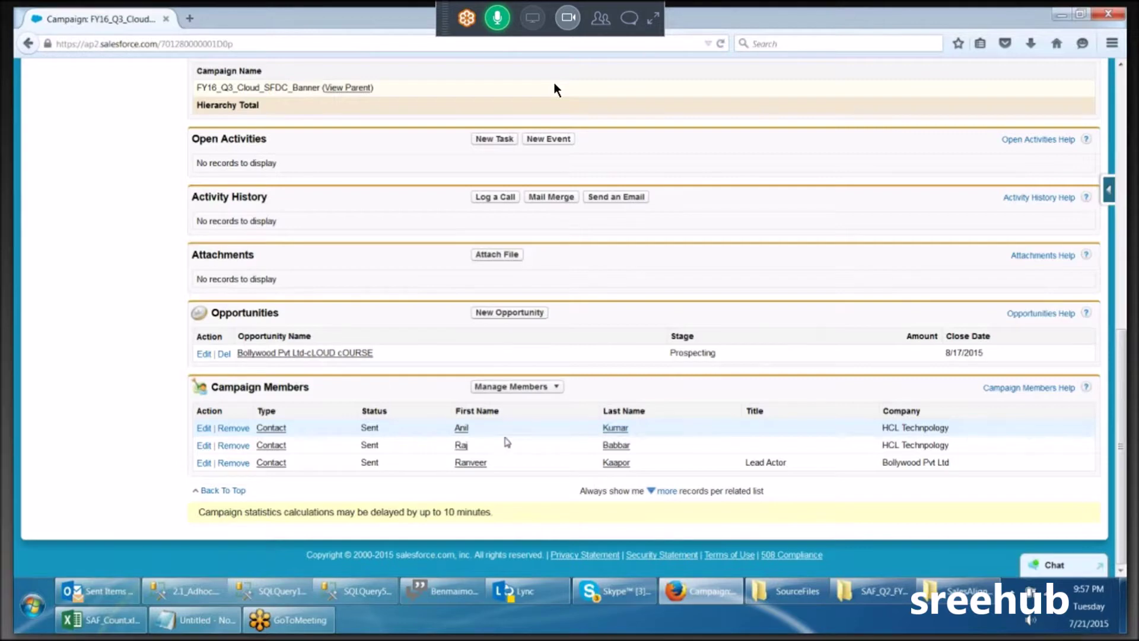
{"action": "left_click", "coordinate": [272, 433]}
{"action": "key", "text": "alt+Left"}
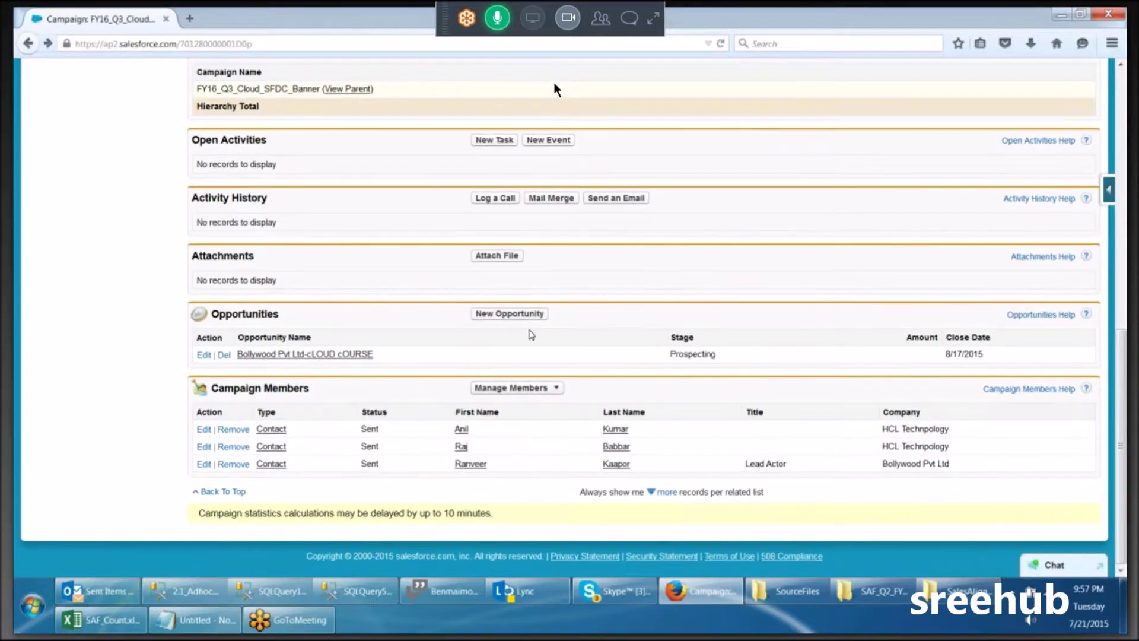
Compare the campaign's lead, contact and opportunity totals with its member list, and view the options for managing members.
{"action": "scroll", "coordinate": [555, 89], "scroll_direction": "up", "scroll_amount": 10}
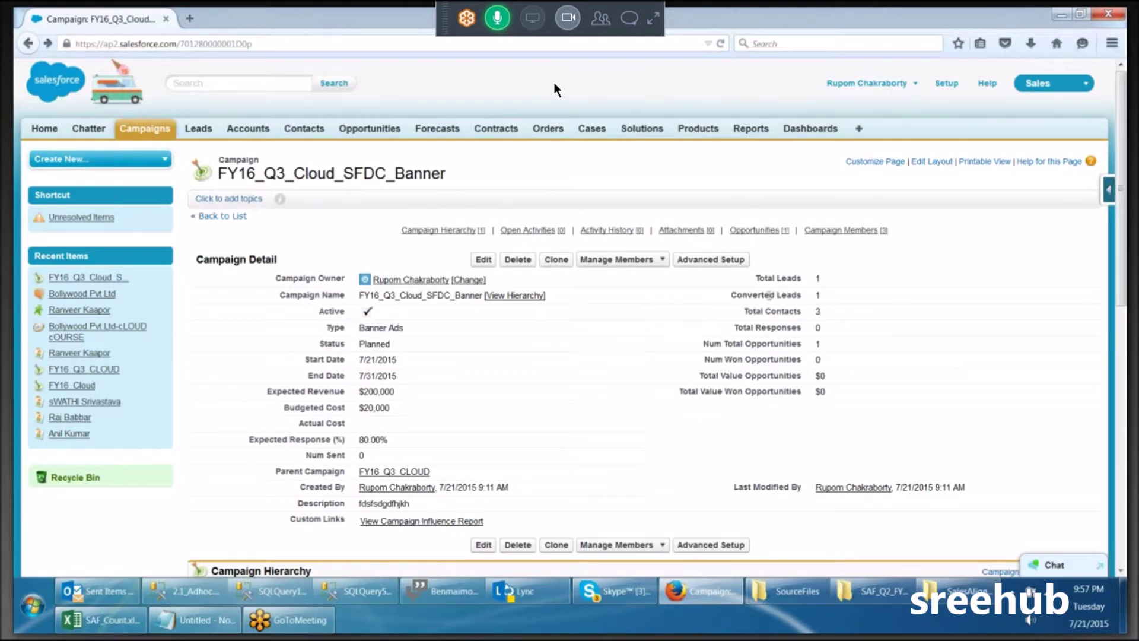
{"action": "scroll", "coordinate": [555, 89], "scroll_direction": "down", "scroll_amount": 10}
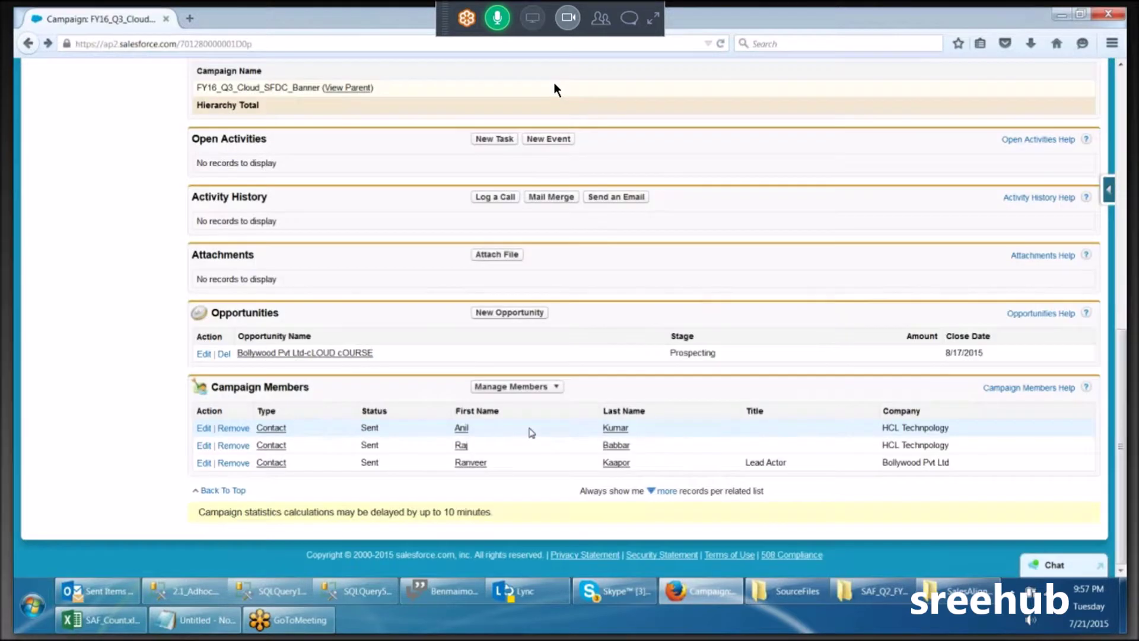
{"action": "scroll", "coordinate": [554, 89], "scroll_direction": "up", "scroll_amount": 2}
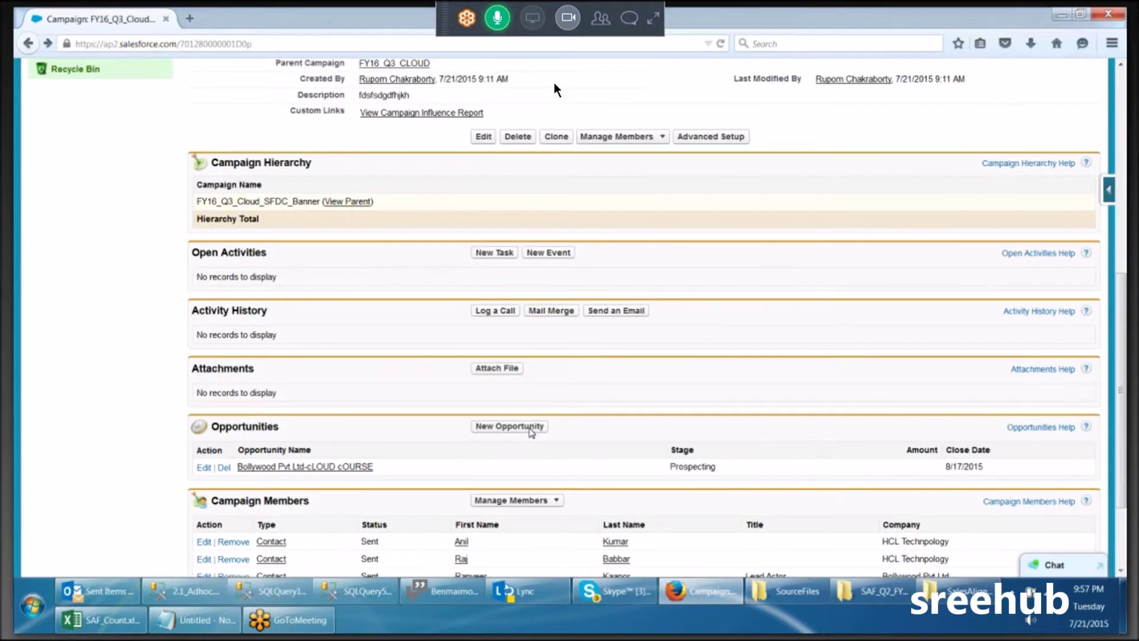
{"action": "scroll", "coordinate": [531, 432], "scroll_direction": "up", "scroll_amount": 7}
{"action": "left_click", "coordinate": [620, 259]}
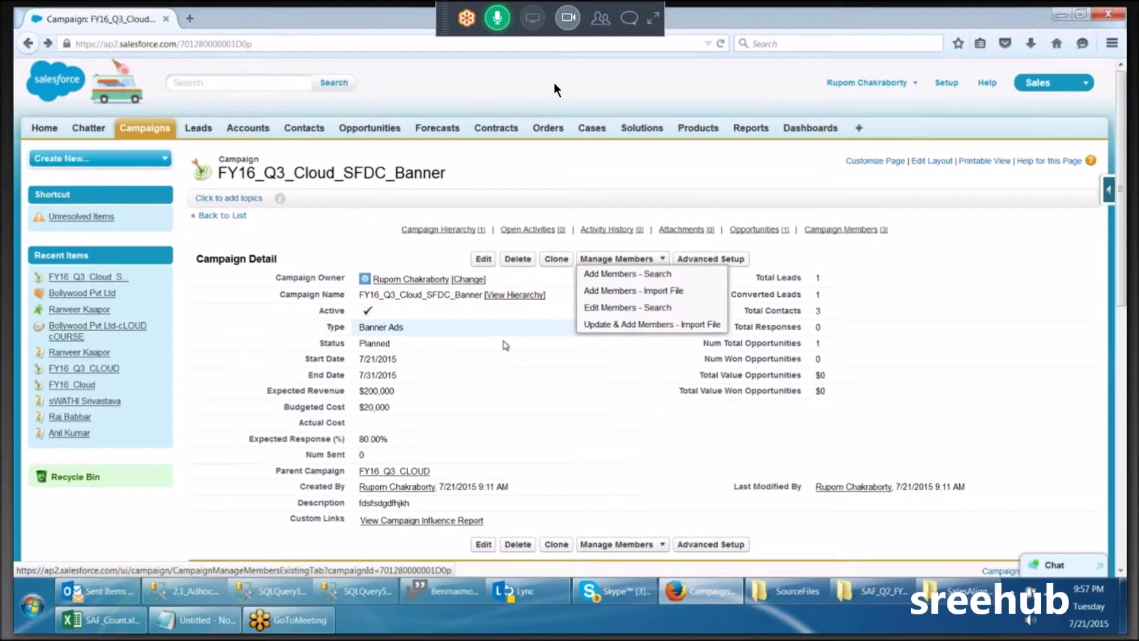
{"action": "scroll", "coordinate": [505, 345], "scroll_direction": "down", "scroll_amount": 10}
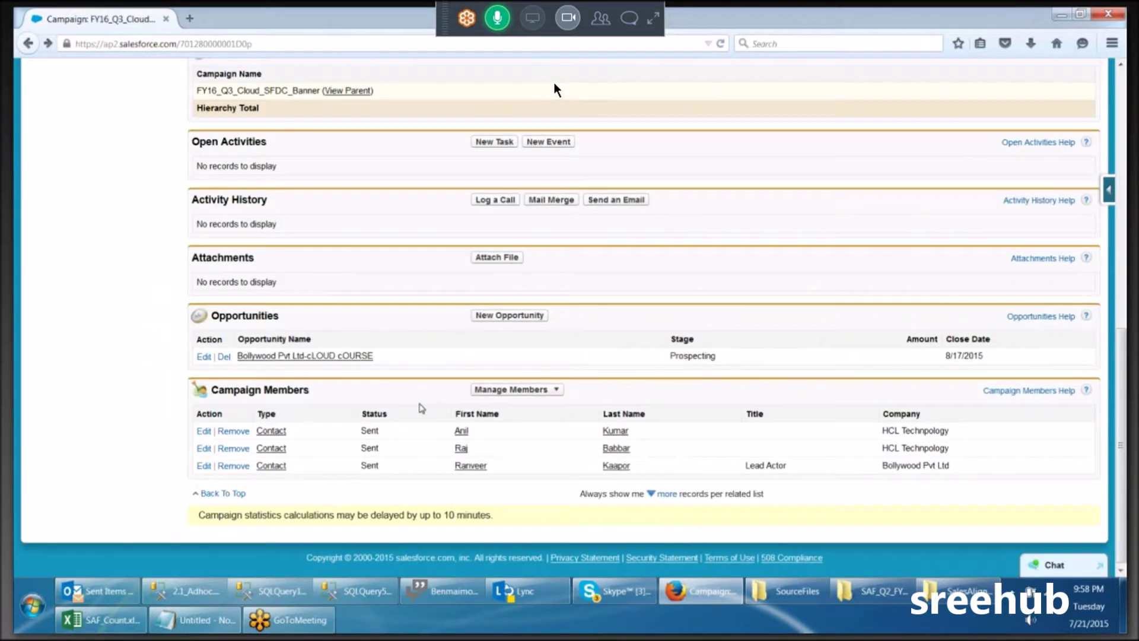
{"action": "scroll", "coordinate": [421, 408], "scroll_direction": "up", "scroll_amount": 10}
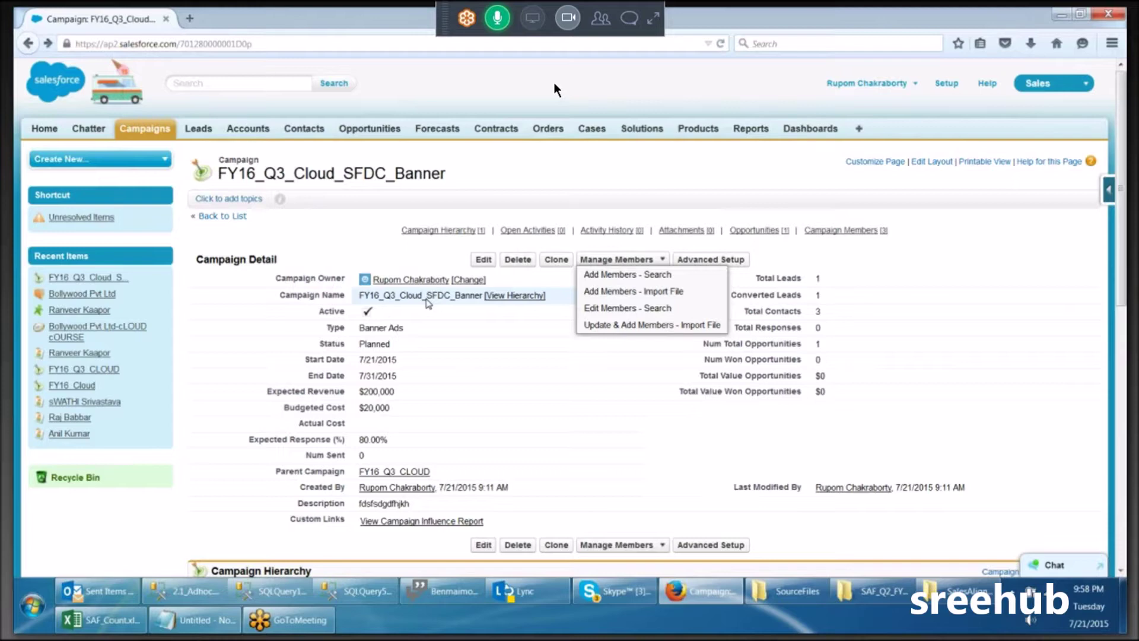
{"action": "left_click", "coordinate": [320, 238]}
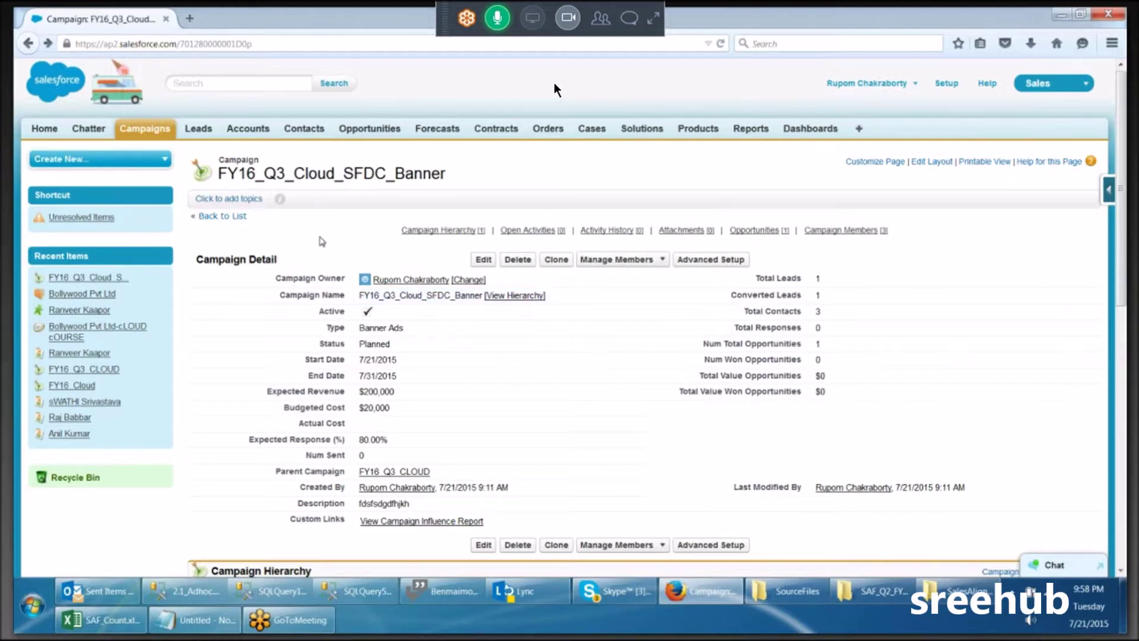
Review the campaign's details, member management options and related lists, including attachments, opportunities and campaign members.
{"action": "scroll", "coordinate": [321, 240], "scroll_direction": "down", "scroll_amount": 10}
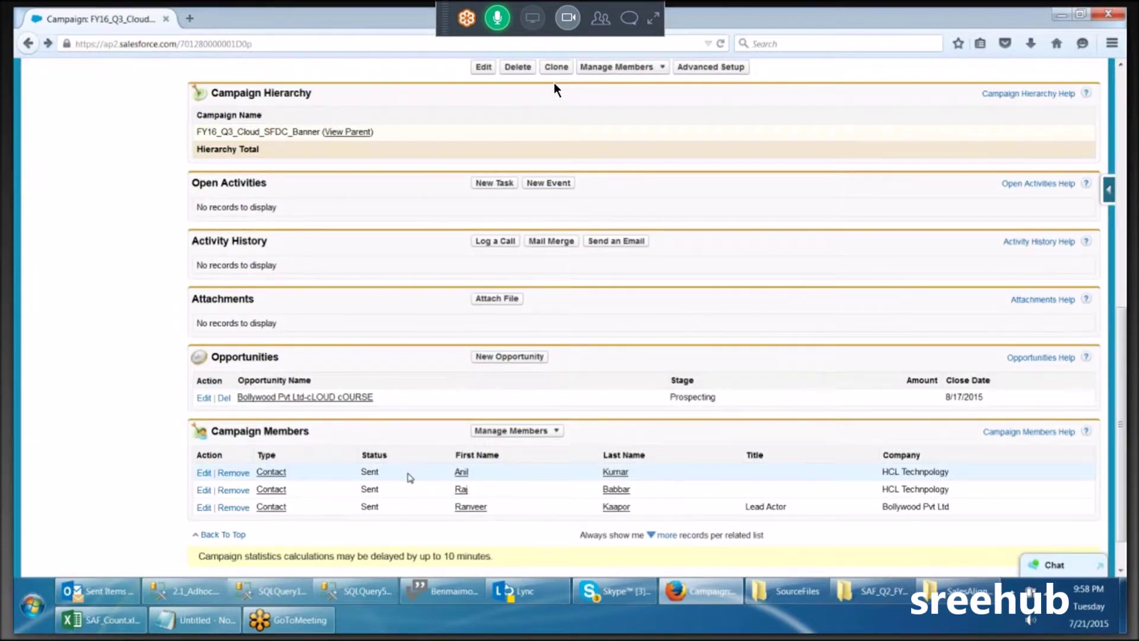
{"action": "scroll", "coordinate": [409, 478], "scroll_direction": "up", "scroll_amount": 10}
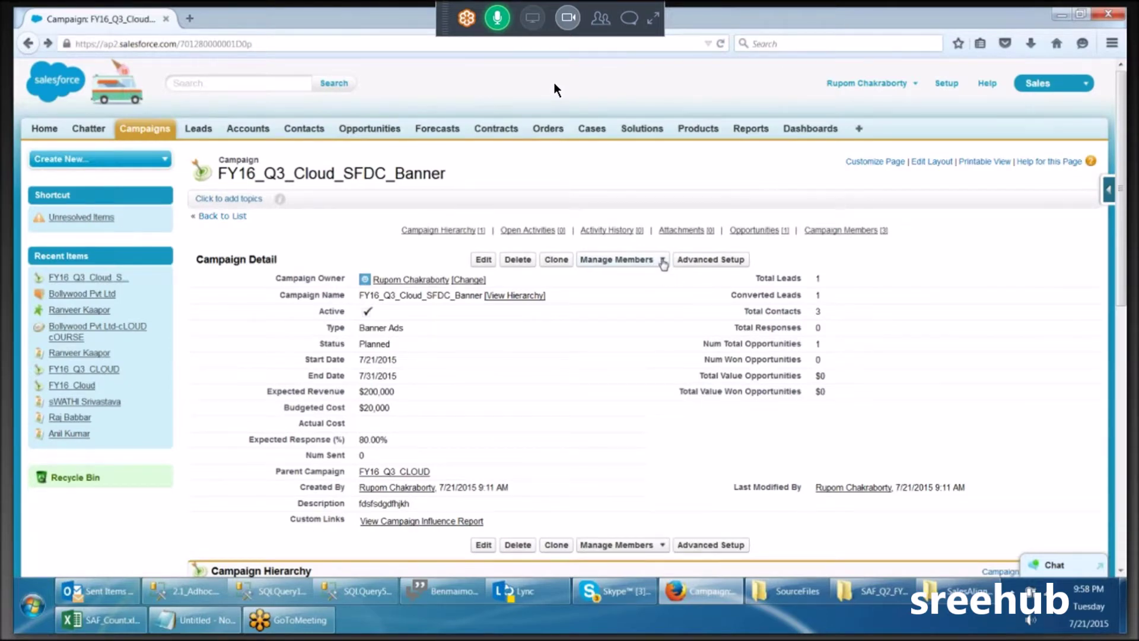
{"action": "left_click", "coordinate": [662, 265]}
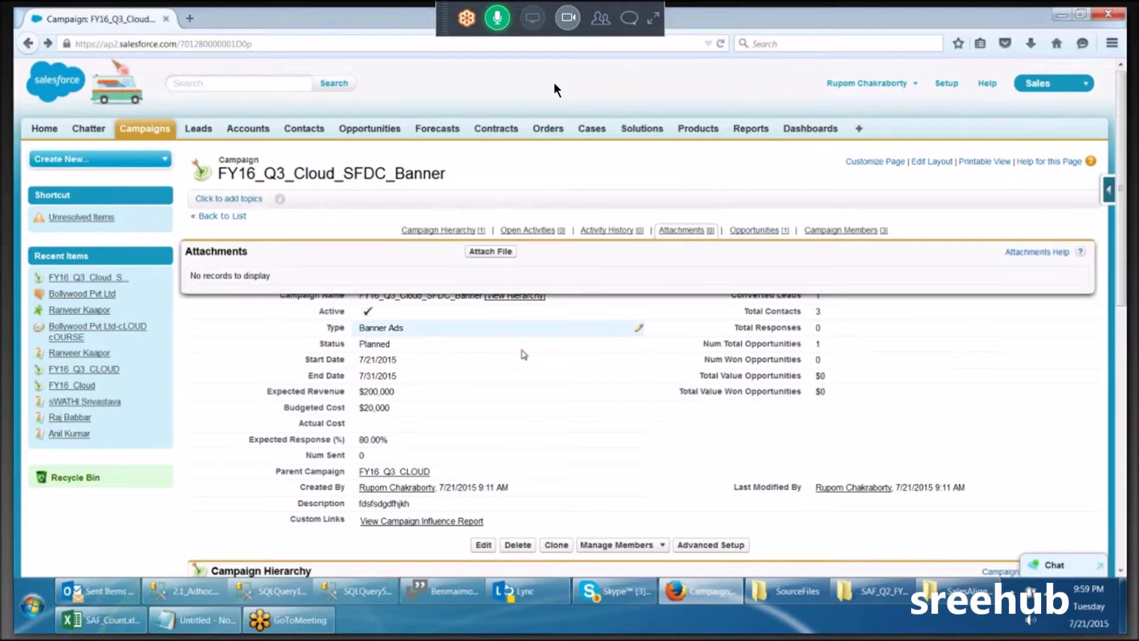
{"action": "scroll", "coordinate": [524, 354], "scroll_direction": "down", "scroll_amount": 1}
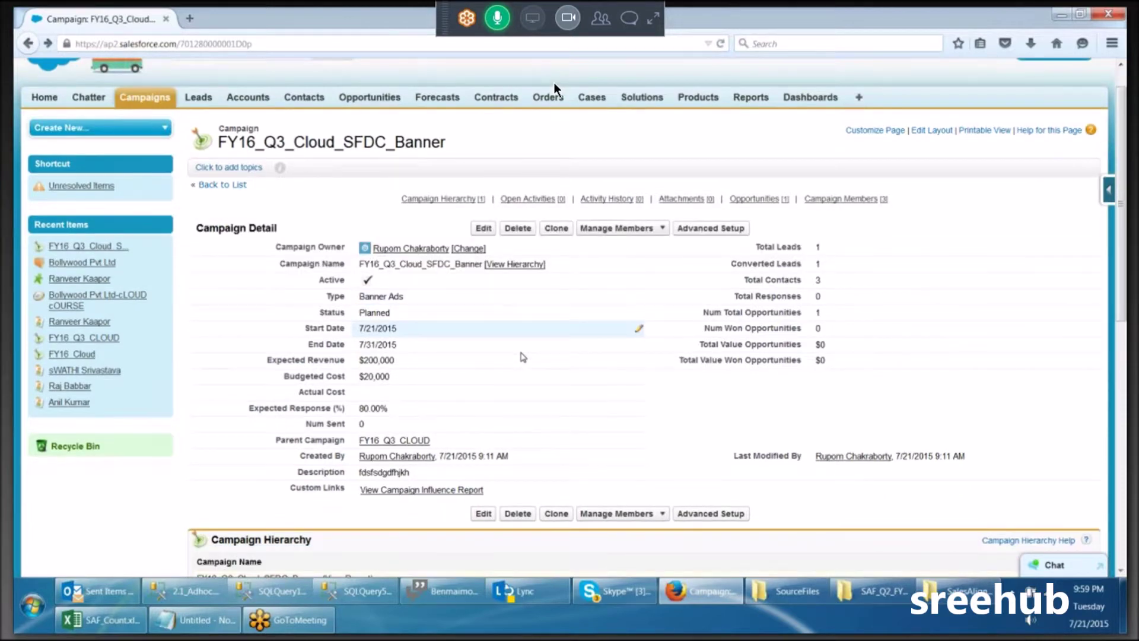
{"action": "scroll", "coordinate": [524, 357], "scroll_direction": "down", "scroll_amount": 10}
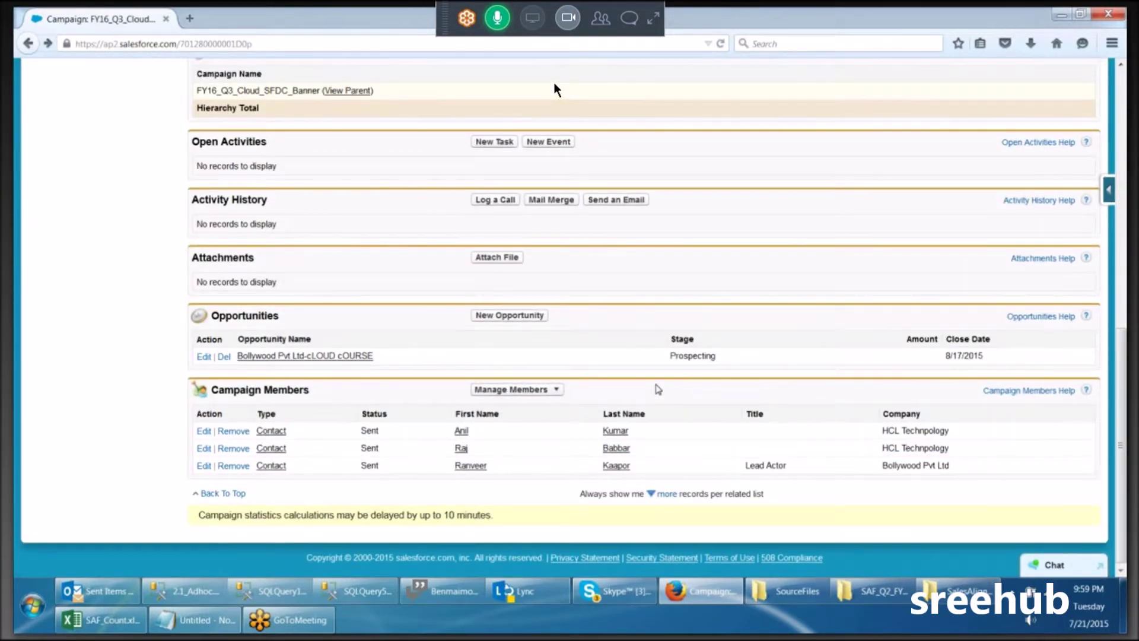
{"action": "scroll", "coordinate": [557, 89], "scroll_direction": "up", "scroll_amount": 10}
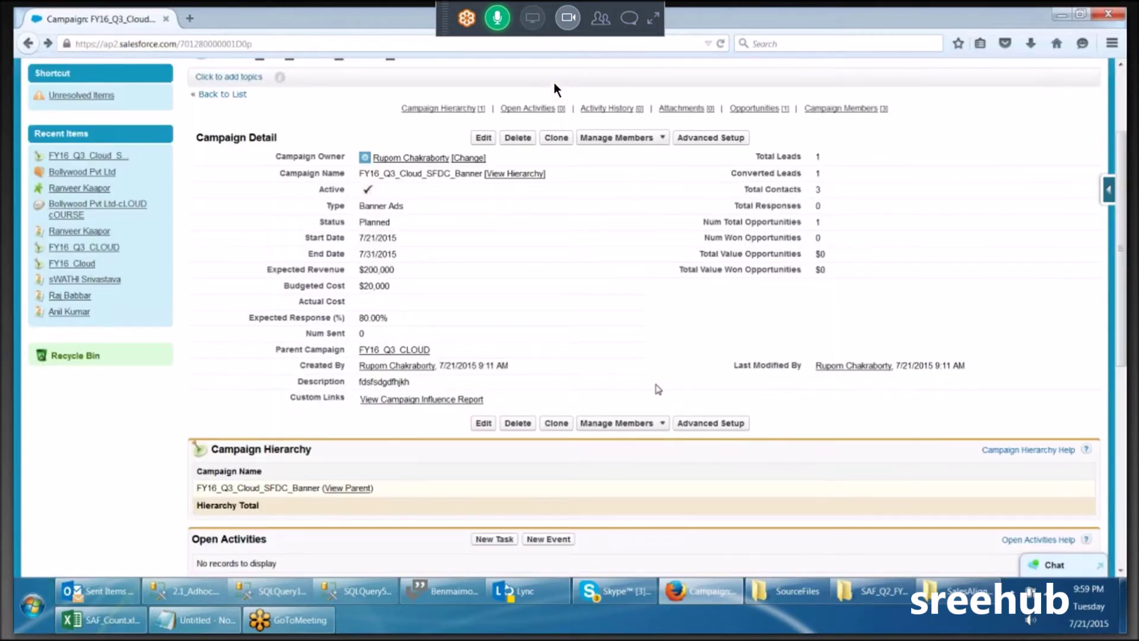
{"action": "scroll", "coordinate": [556, 89], "scroll_direction": "down", "scroll_amount": 10}
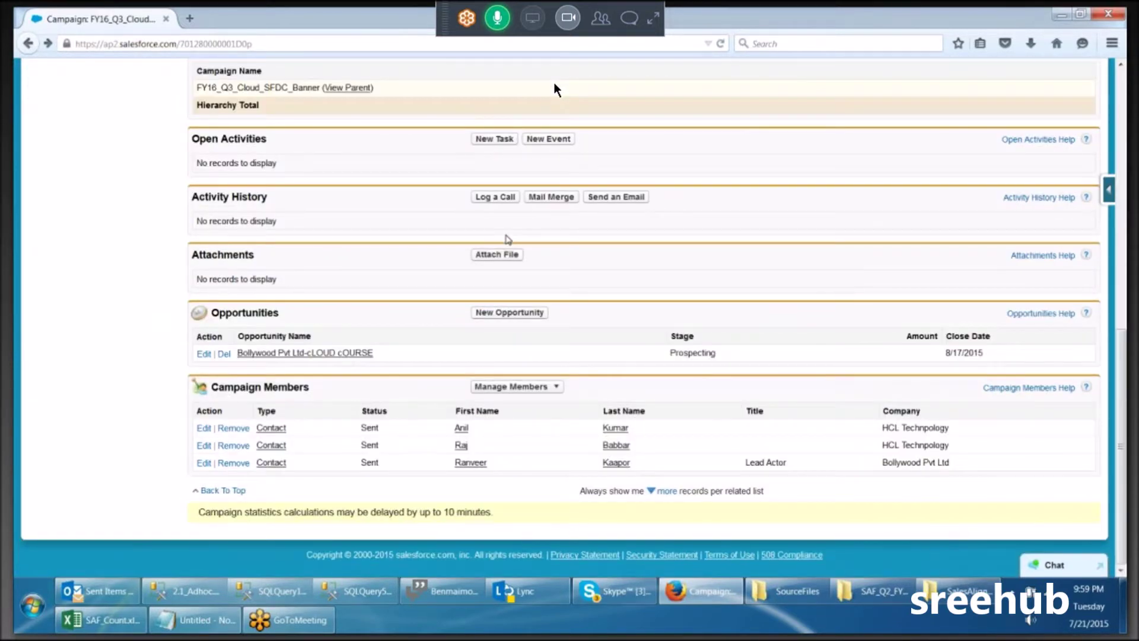
{"action": "scroll", "coordinate": [508, 239], "scroll_direction": "up", "scroll_amount": 10}
Check the leads overview, reopen the FY16_Q3_Cloud_SFDC_Banner campaign from the recent campaigns, and examine its related opportunities and members.
{"action": "left_click", "coordinate": [199, 129]}
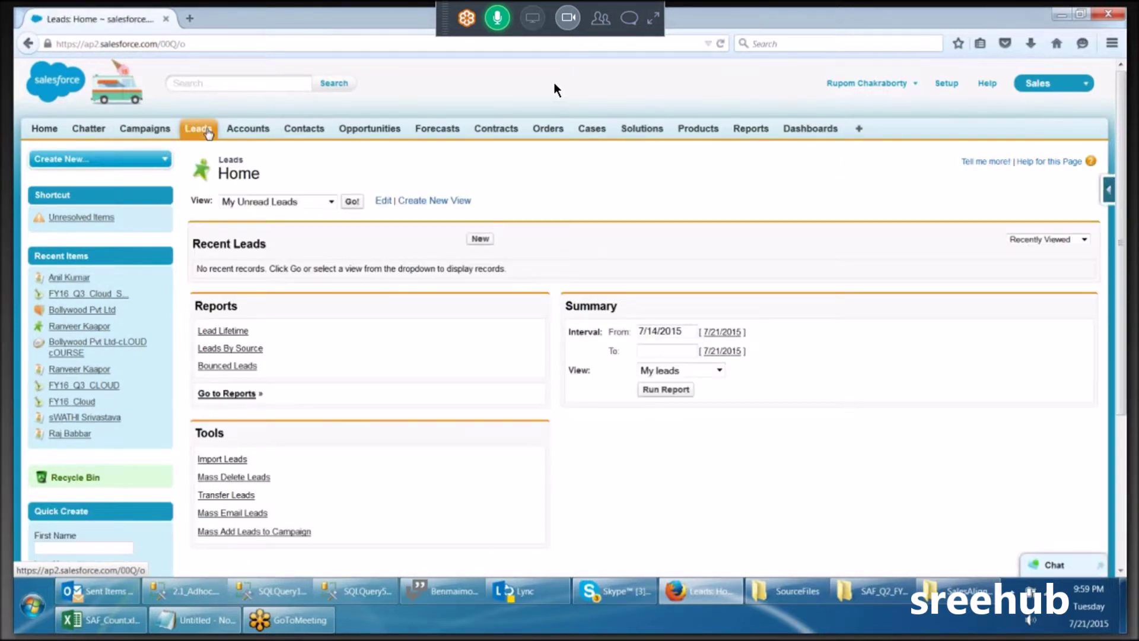
{"action": "left_click", "coordinate": [131, 131]}
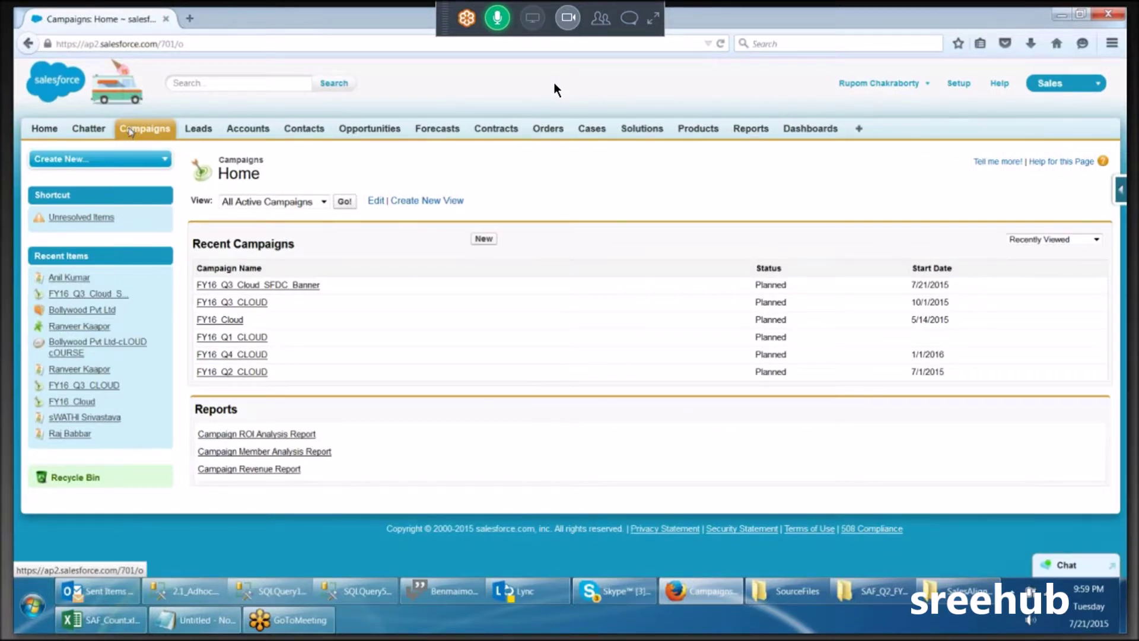
{"action": "left_click", "coordinate": [293, 288]}
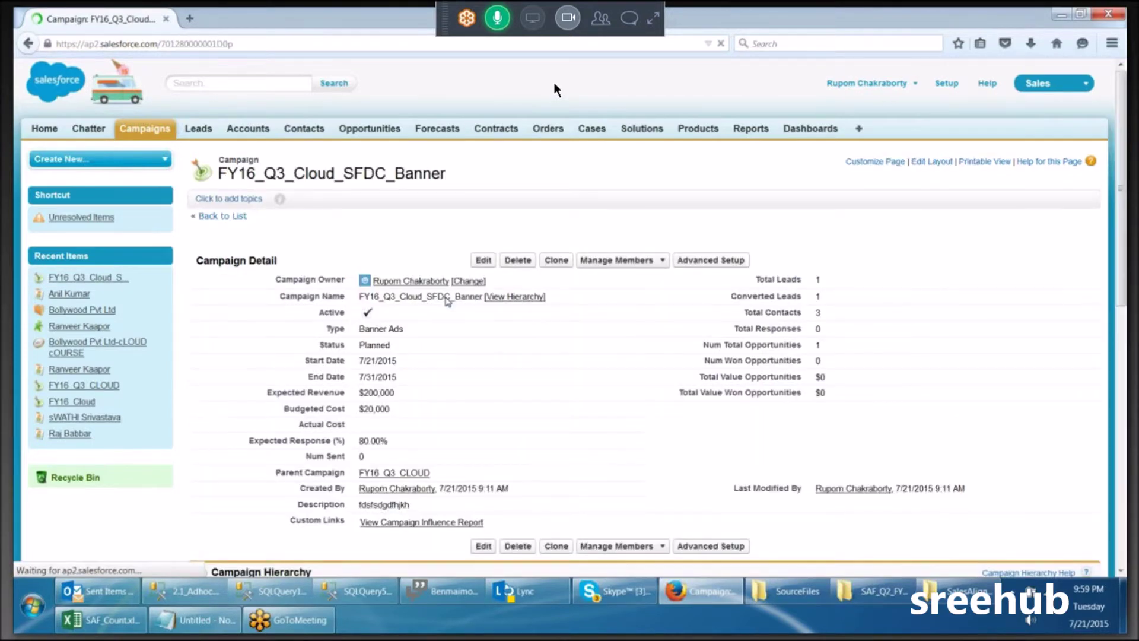
{"action": "scroll", "coordinate": [582, 399], "scroll_direction": "down", "scroll_amount": 15}
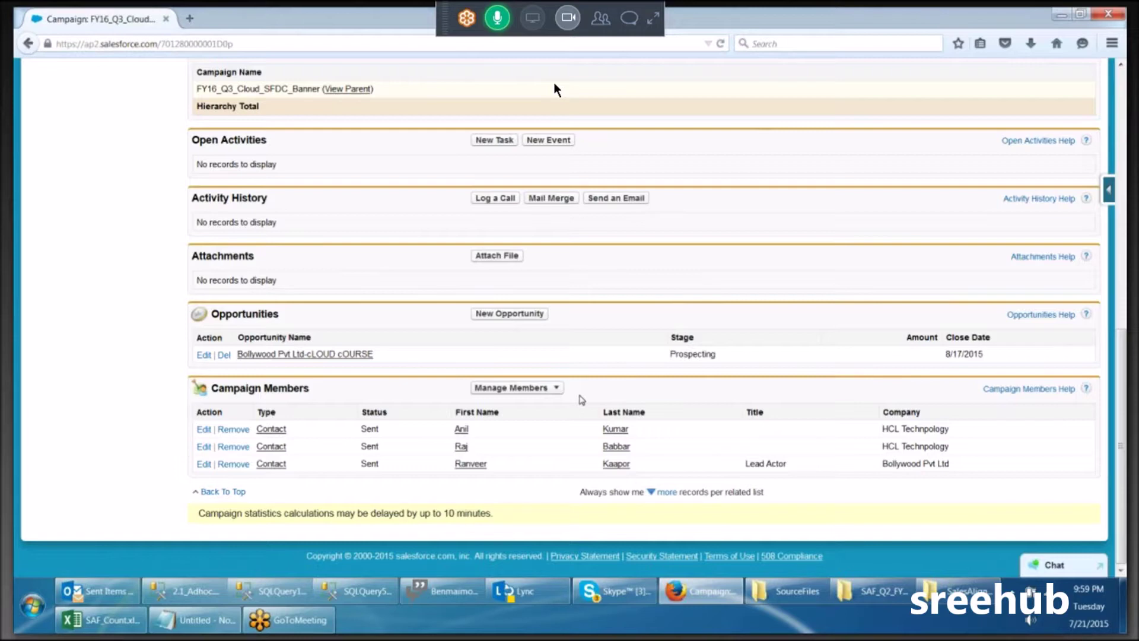
{"action": "scroll", "coordinate": [581, 399], "scroll_direction": "up", "scroll_amount": 15}
{"action": "scroll", "coordinate": [552, 408], "scroll_direction": "down", "scroll_amount": 15}
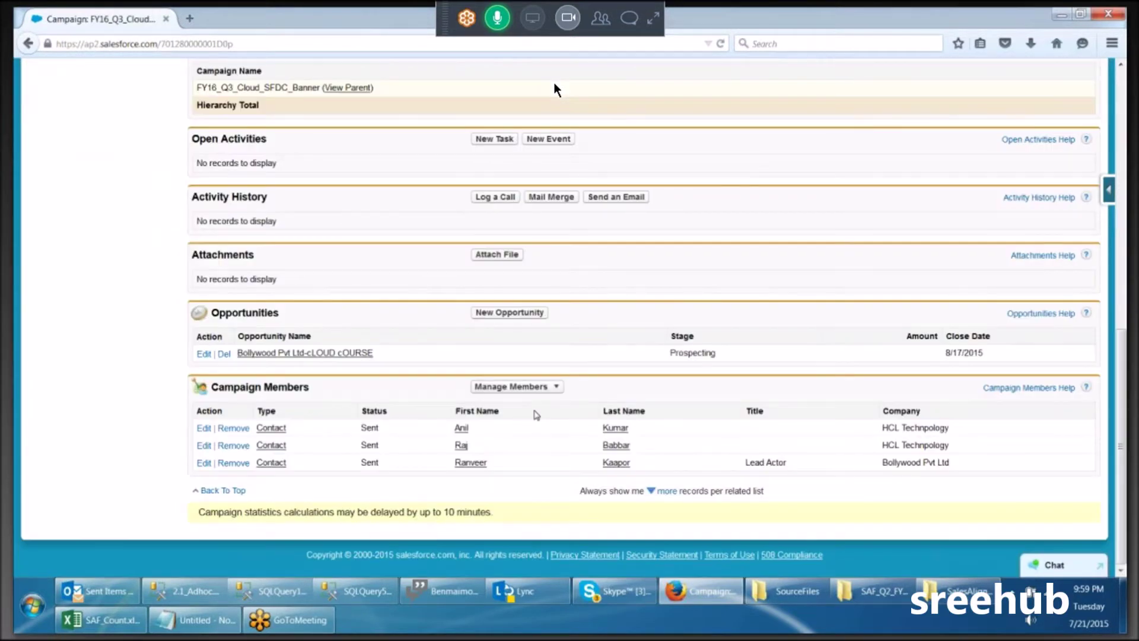
{"action": "scroll", "coordinate": [537, 415], "scroll_direction": "up", "scroll_amount": 15}
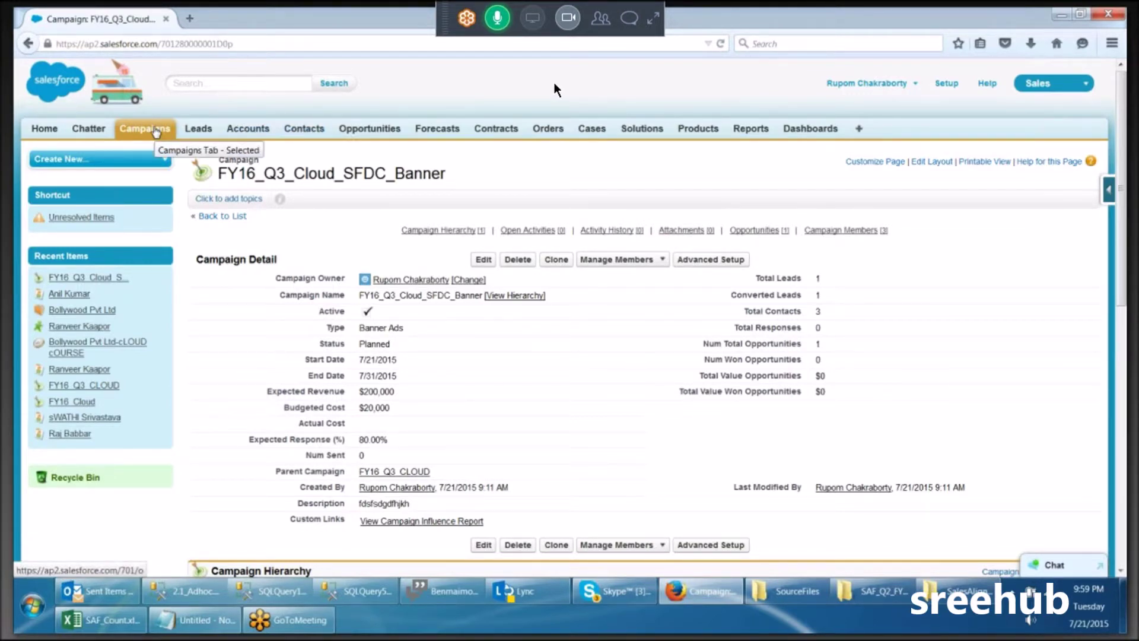
Check the recent leads, open the Bollywood Pvt Ltd-cLOUD cOURSE opportunity, and mute the meeting microphone.
{"action": "left_click", "coordinate": [202, 131]}
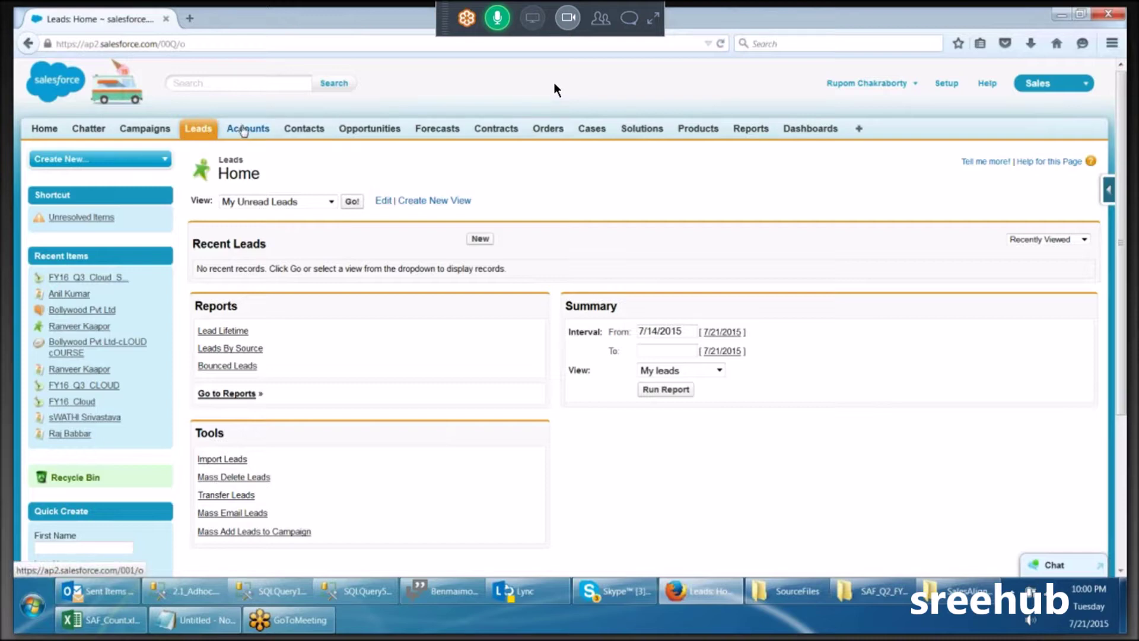
{"action": "left_click", "coordinate": [359, 130]}
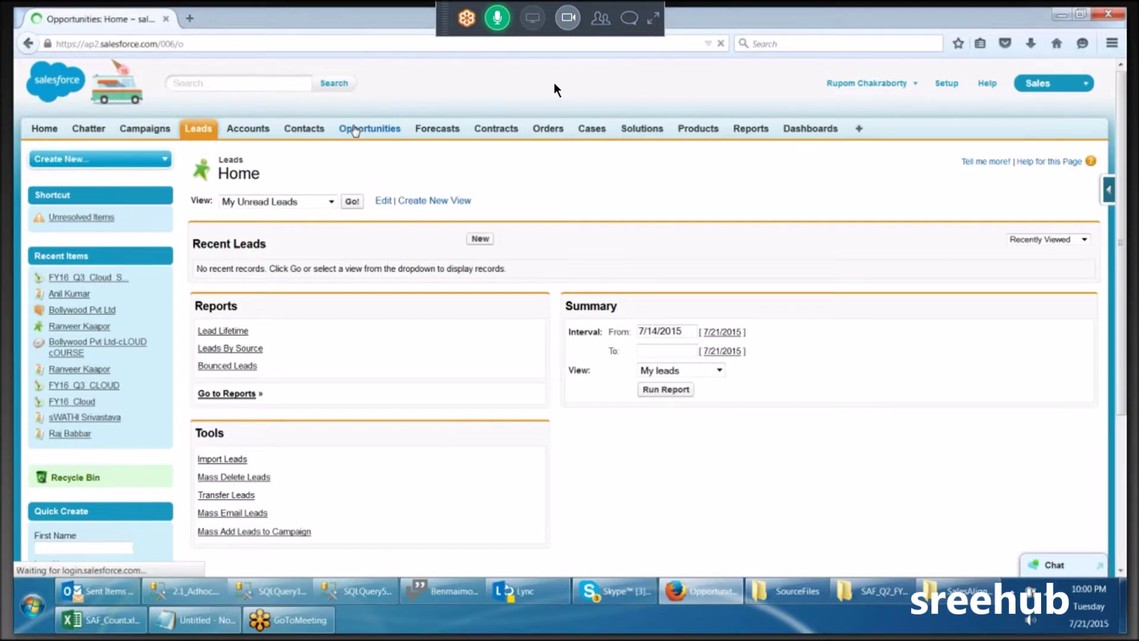
{"action": "left_click", "coordinate": [256, 286]}
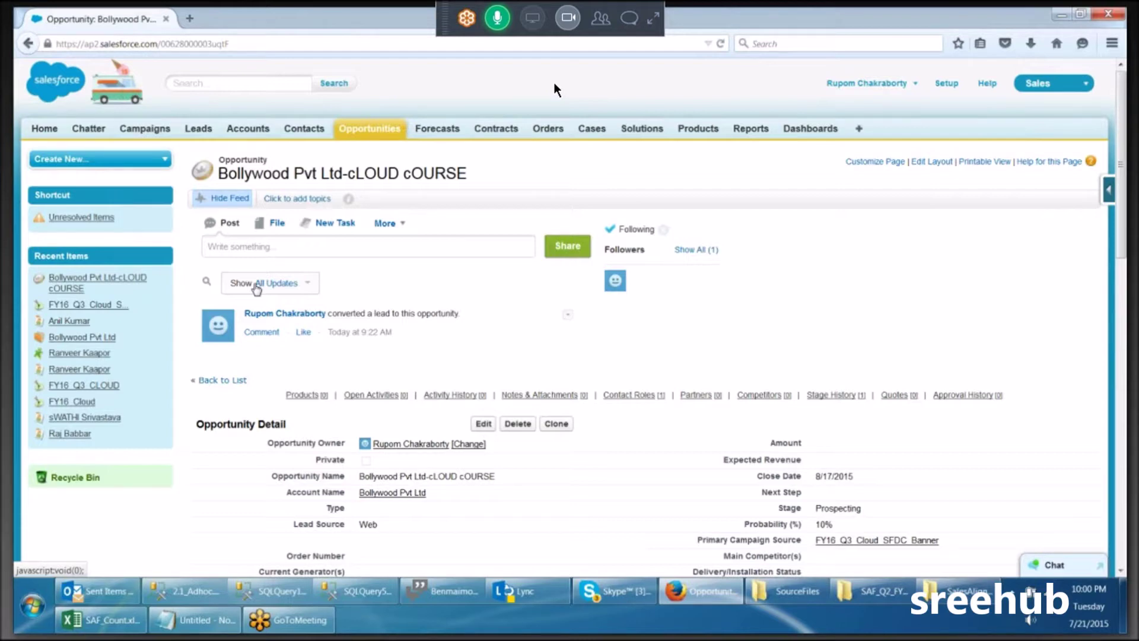
{"action": "left_click", "coordinate": [498, 17]}
Start a new lead with the salutation Mr., the person's first and last name, and Bollywood as the company.
{"action": "left_click", "coordinate": [198, 129]}
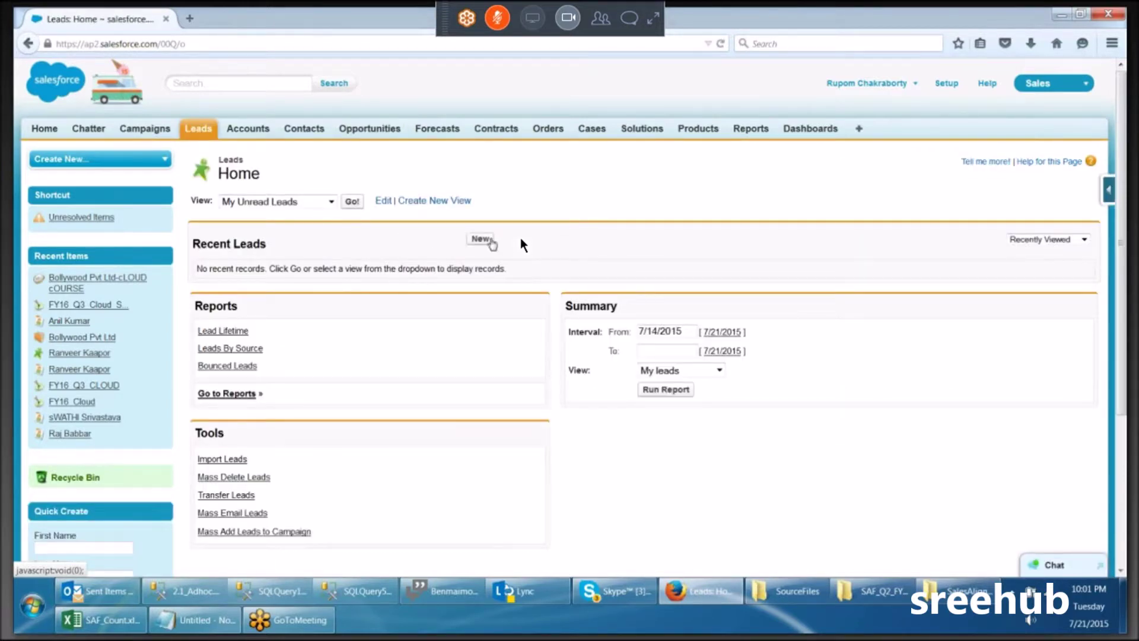
{"action": "left_click", "coordinate": [482, 239]}
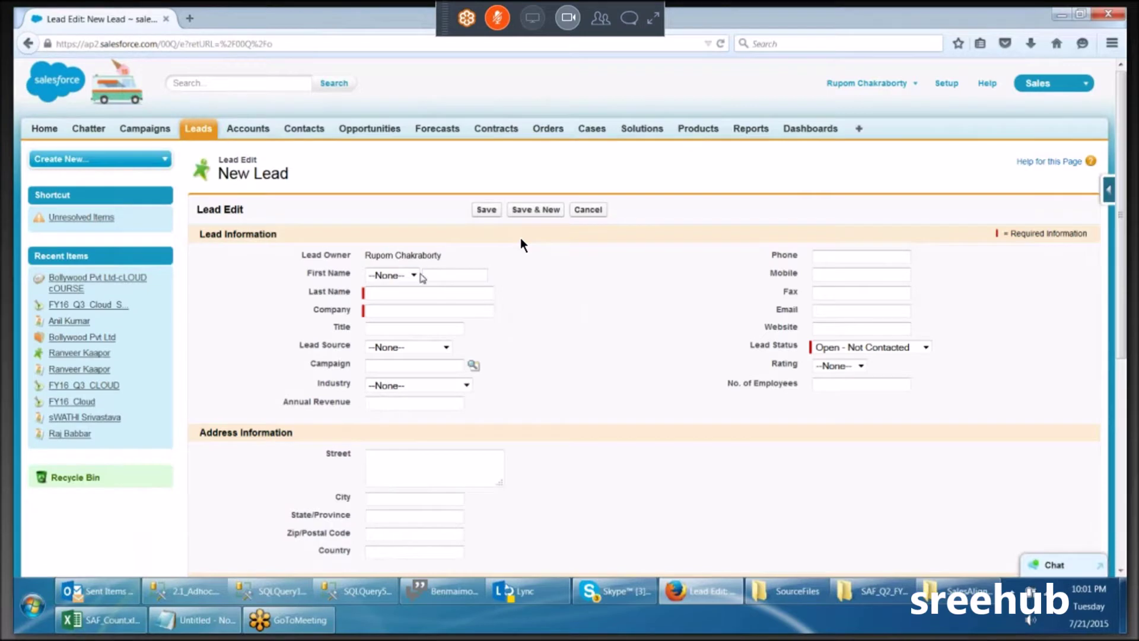
{"action": "left_click", "coordinate": [414, 275]}
{"action": "left_click", "coordinate": [382, 297]}
{"action": "left_click", "coordinate": [453, 276]}
{"action": "type", "text": "Kathirina"}
{"action": "key", "text": "Tab"}
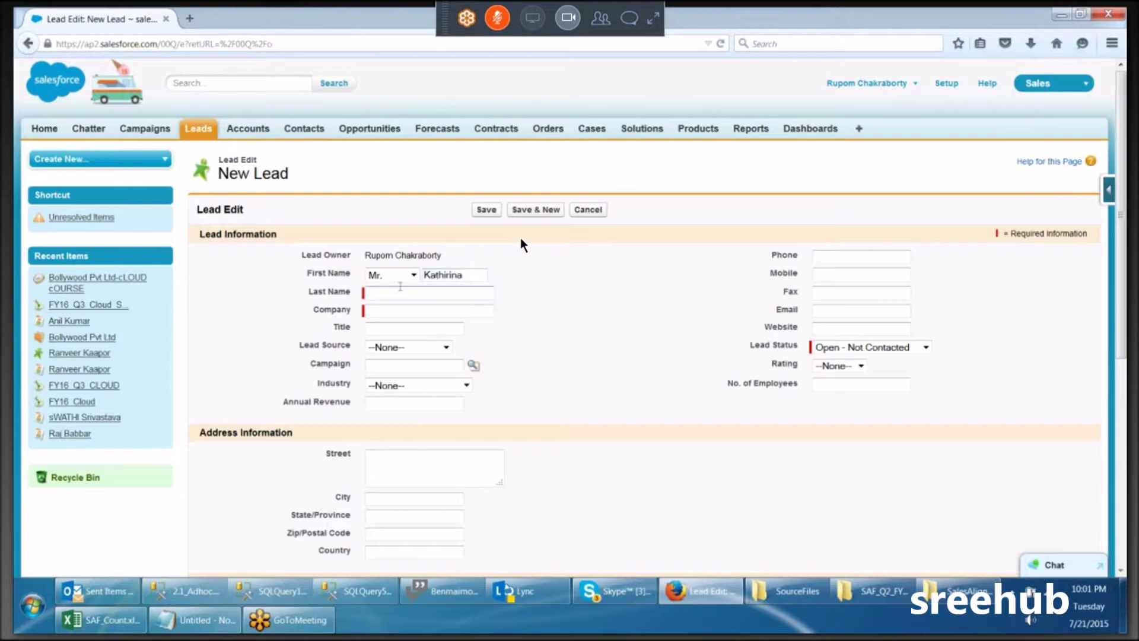
{"action": "type", "text": "Kaif"}
{"action": "key", "text": "Tab"}
{"action": "type", "text": "Bollywood"}
{"action": "key", "text": "Tab"}
{"action": "key", "text": "Tab"}
{"action": "key", "text": "Tab"}
{"action": "key", "text": "Tab"}
{"action": "key", "text": "Tab"}
{"action": "key", "text": "Tab"}
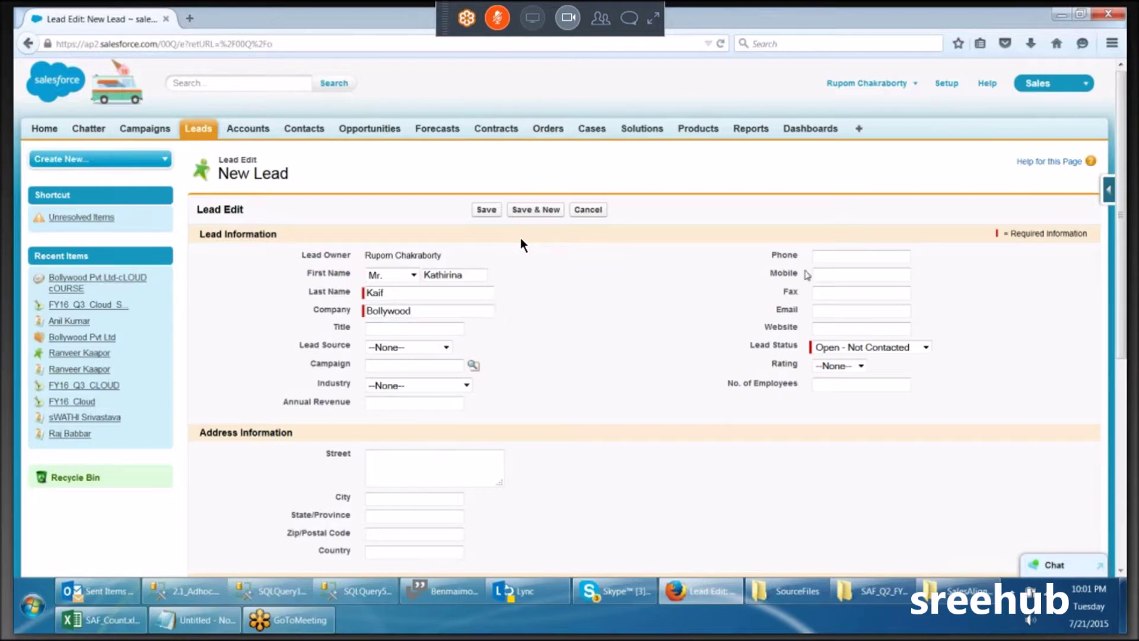
Fill in the lead's phone, mobile, fax and e-mail, and save the lead.
{"action": "type", "text": "7787"}
{"action": "key", "text": "Tab"}
{"action": "type", "text": "87878"}
{"action": "key", "text": "Tab"}
{"action": "type", "text": "78787"}
{"action": "key", "text": "Tab"}
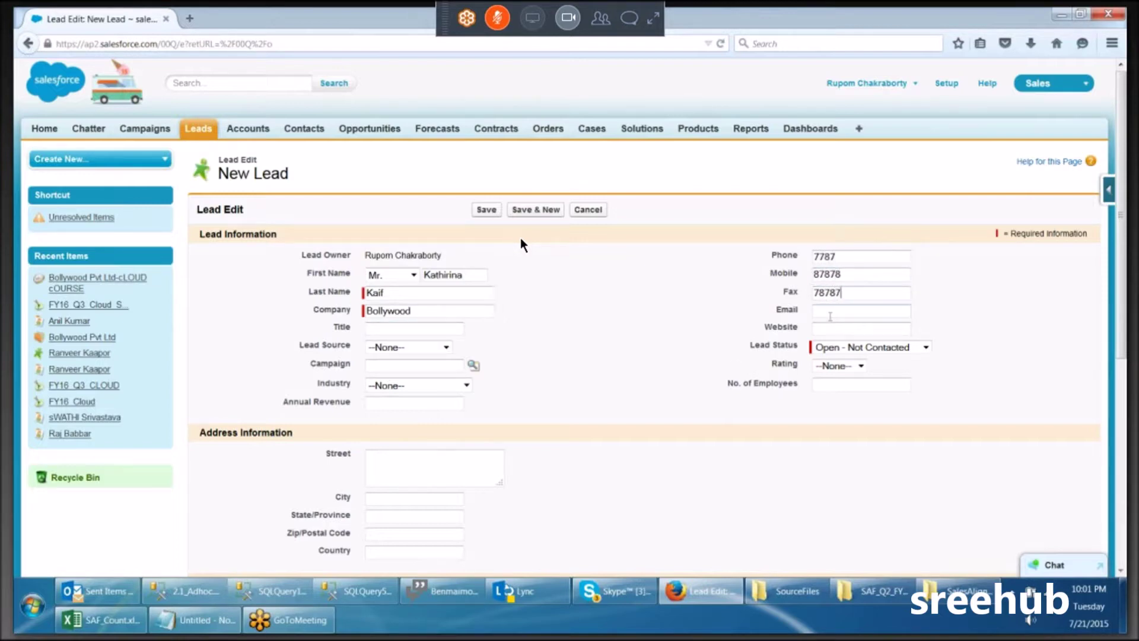
{"action": "type", "text": "k@k.com"}
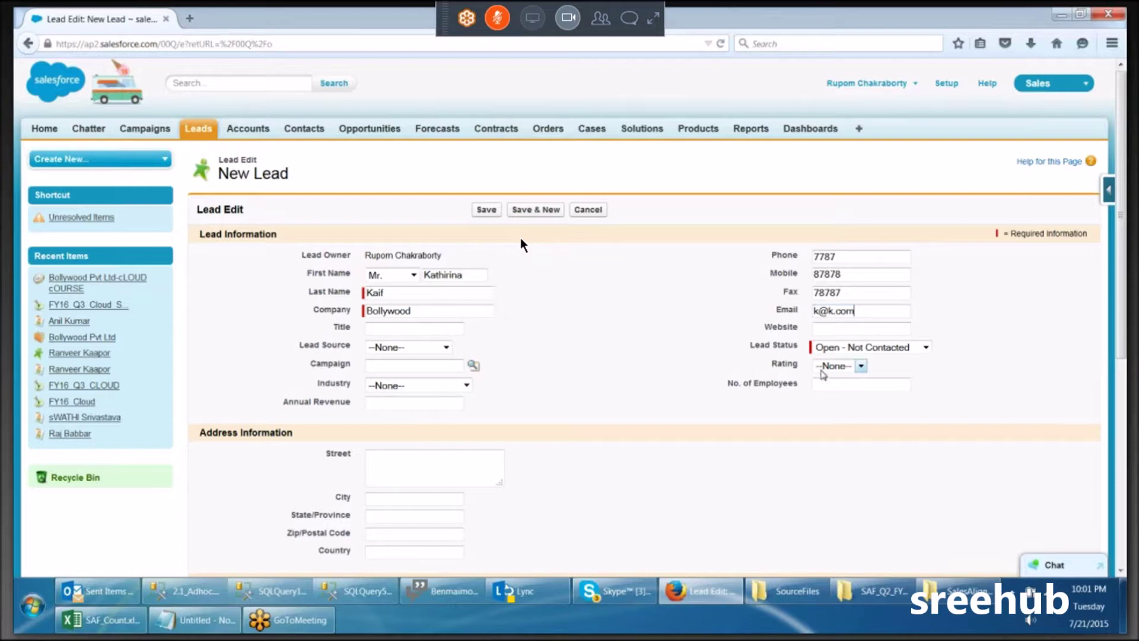
{"action": "left_click", "coordinate": [483, 209]}
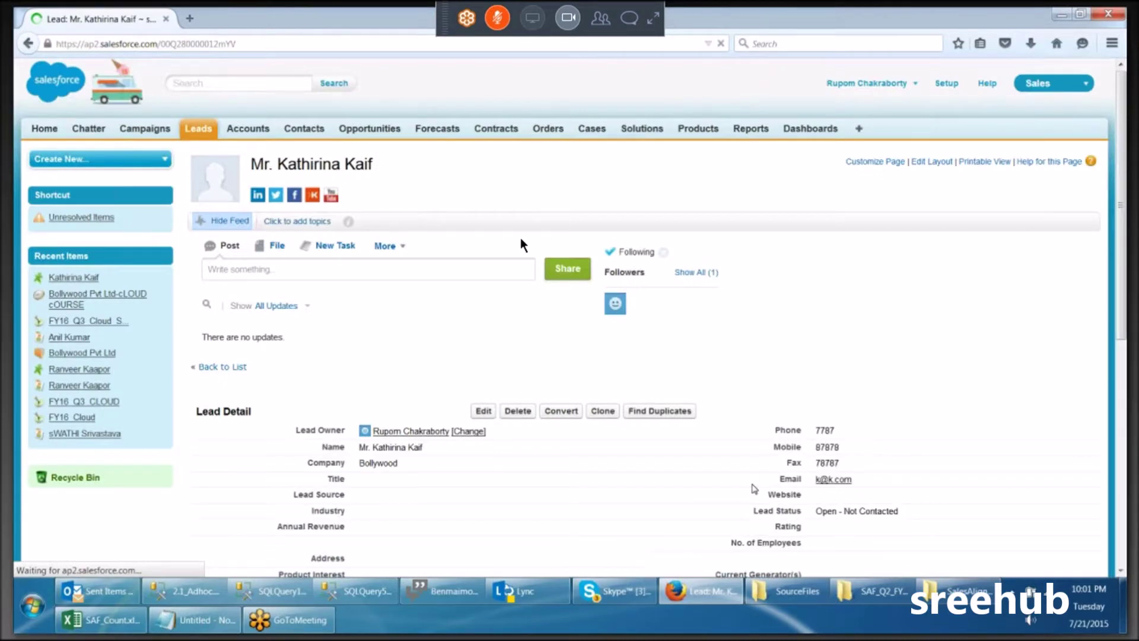
Convert the lead, attaching it to the existing Bollywood Pvt Ltd account and naming the opportunity Bollywood-kat cloud.
{"action": "scroll", "coordinate": [754, 487], "scroll_direction": "down", "scroll_amount": 3}
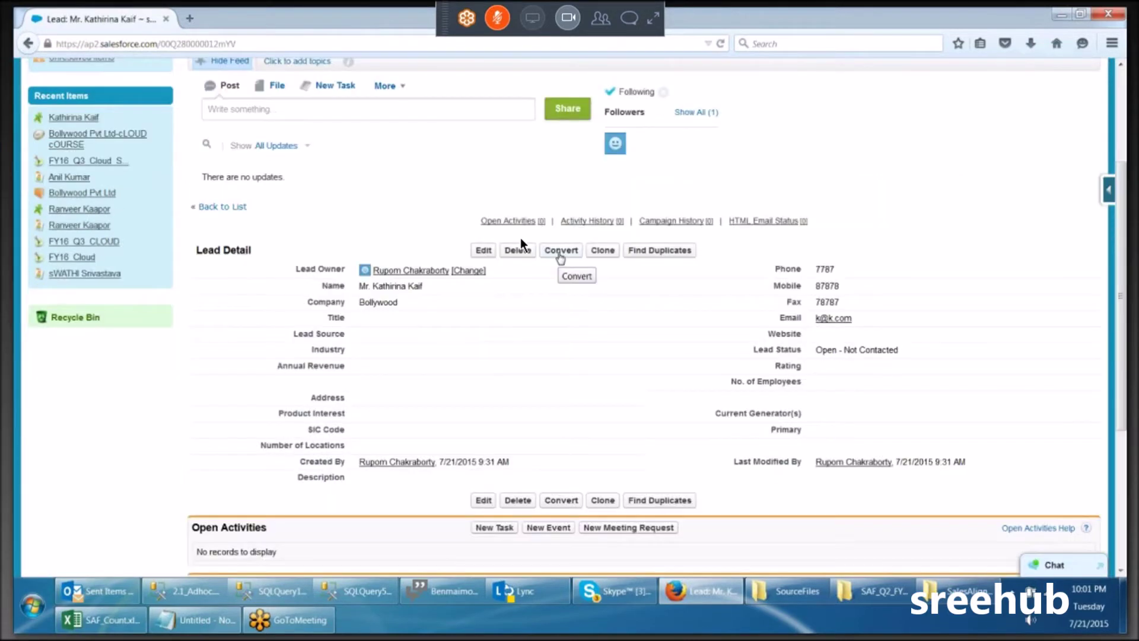
{"action": "left_click", "coordinate": [560, 251]}
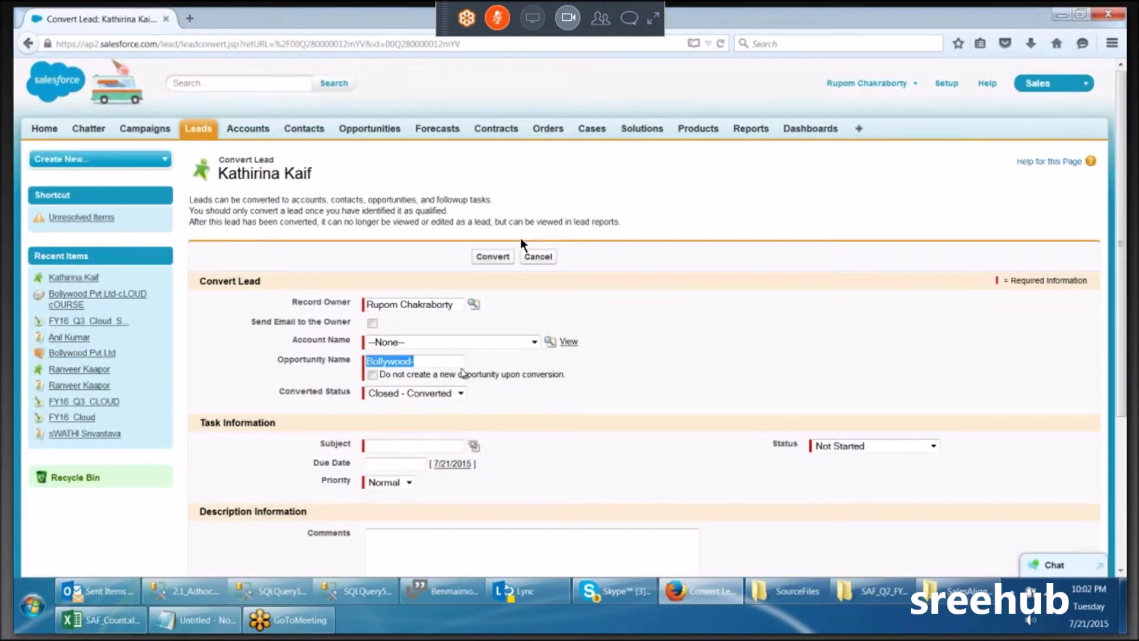
{"action": "left_click", "coordinate": [420, 347]}
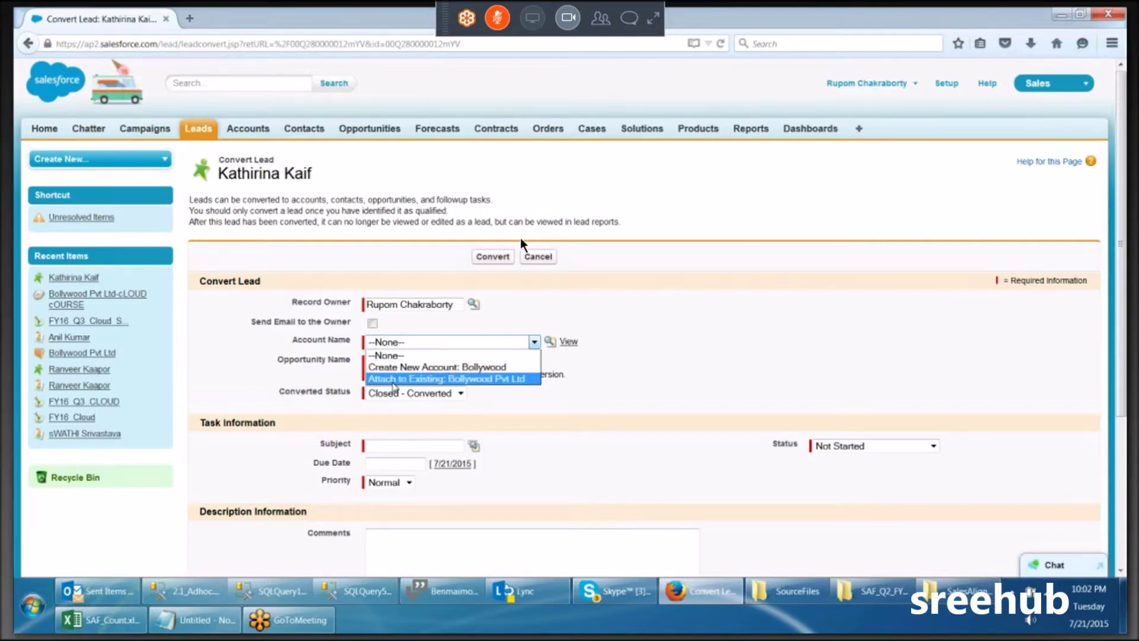
{"action": "left_click", "coordinate": [486, 380]}
{"action": "double_click", "coordinate": [437, 360]}
{"action": "left_click", "coordinate": [439, 361]}
{"action": "type", "text": "kat"}
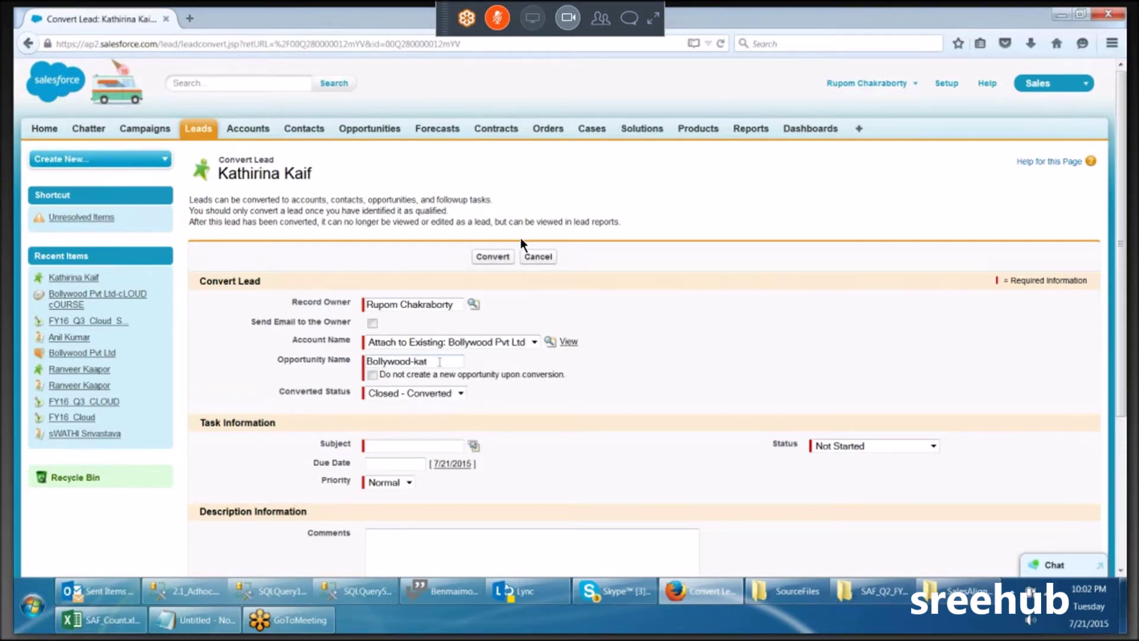
{"action": "type", "text": " cloud"}
{"action": "left_click", "coordinate": [489, 261]}
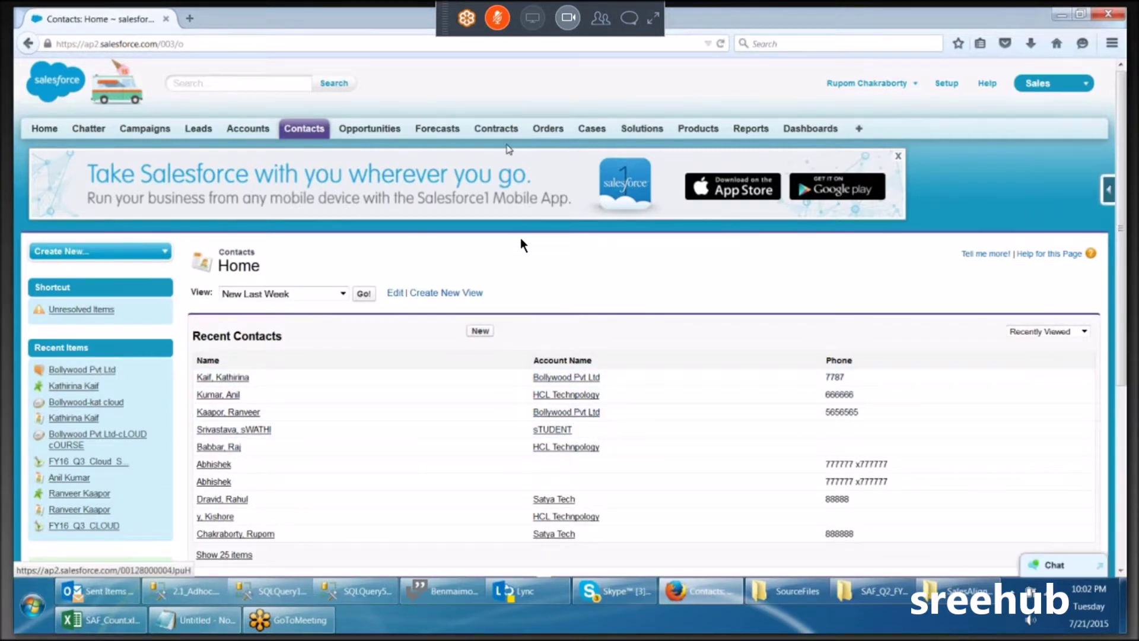
Examine the Bollywood Pvt Ltd account's related contacts and opportunities, and open the opportunities overview.
{"action": "left_click", "coordinate": [245, 131]}
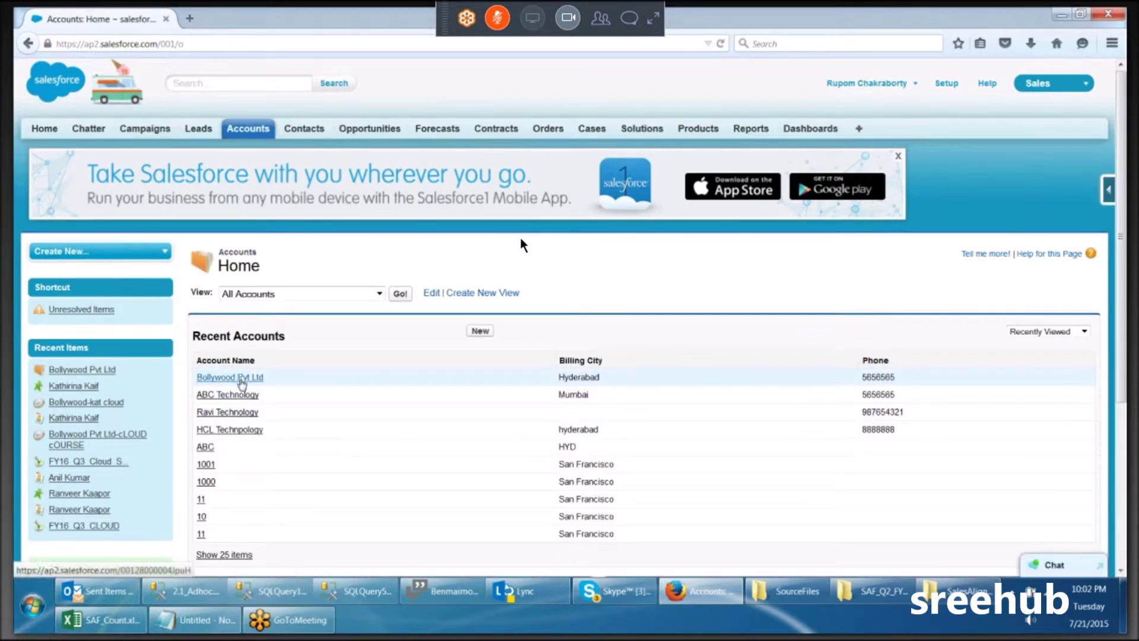
{"action": "left_click", "coordinate": [240, 378]}
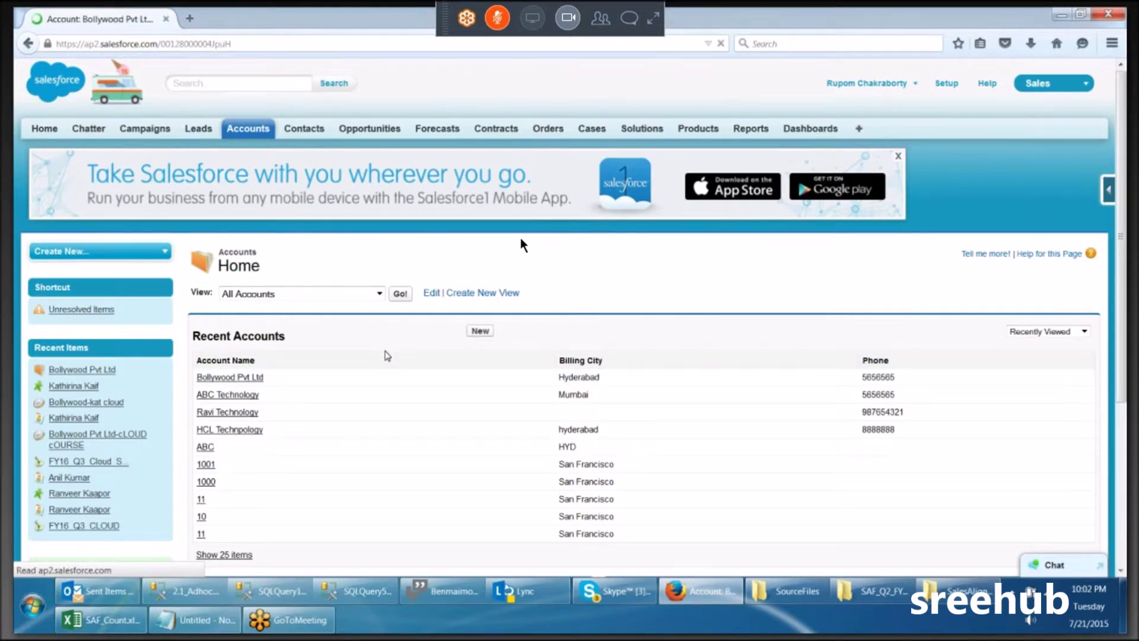
{"action": "scroll", "coordinate": [388, 356], "scroll_direction": "down", "scroll_amount": 10}
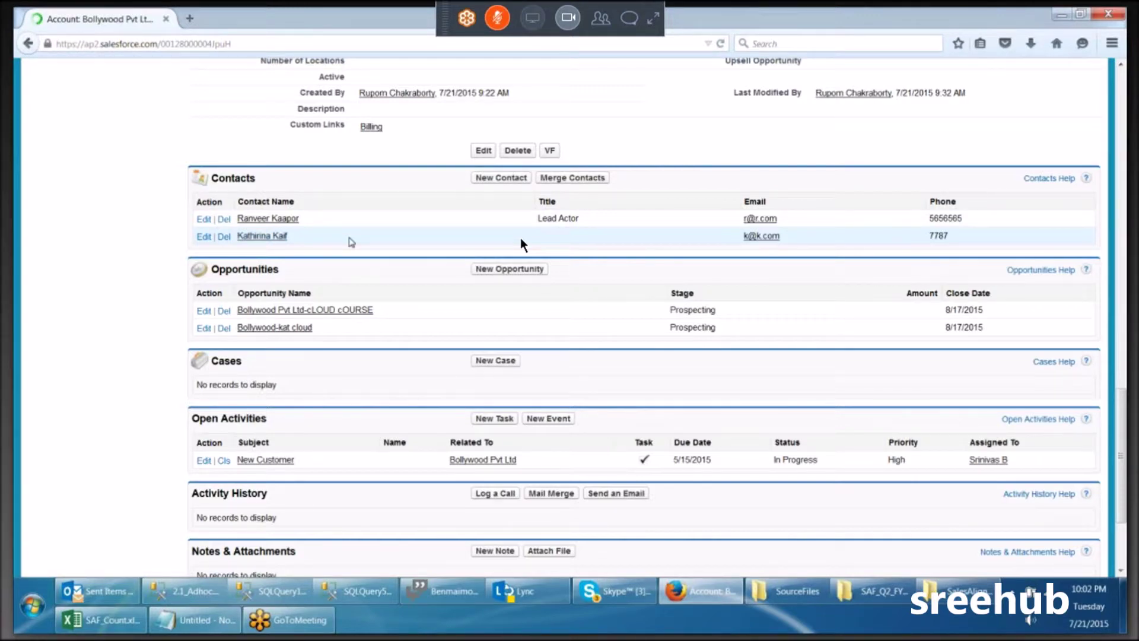
{"action": "left_click", "coordinate": [352, 132]}
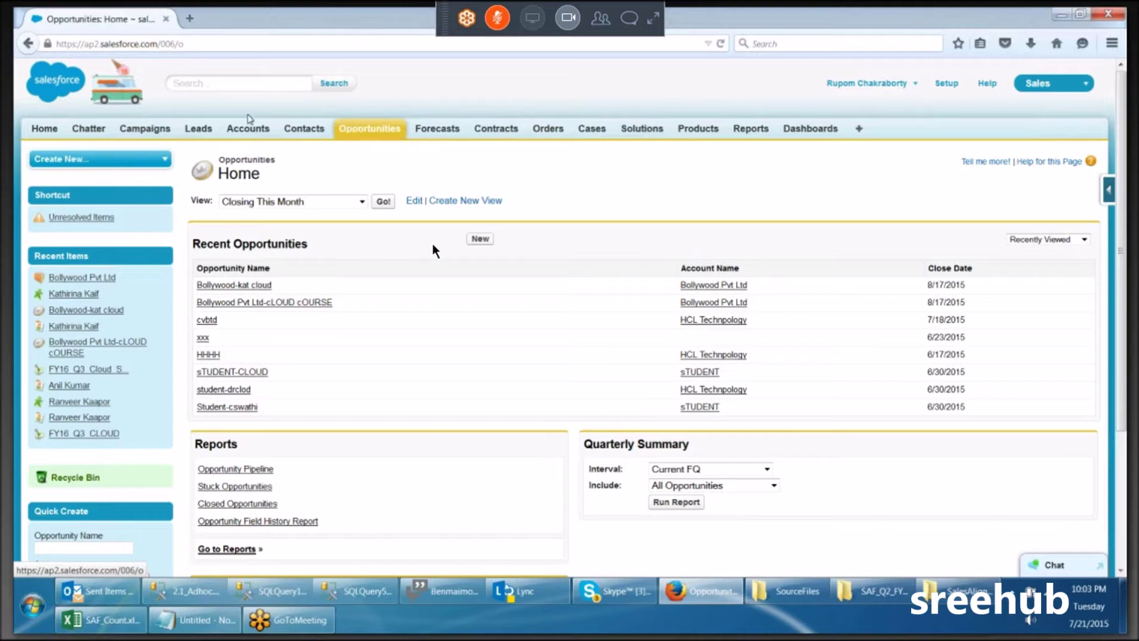
Review the overviews of leads, campaigns, accounts and contacts, comparing the recent records in each.
{"action": "left_click", "coordinate": [193, 130]}
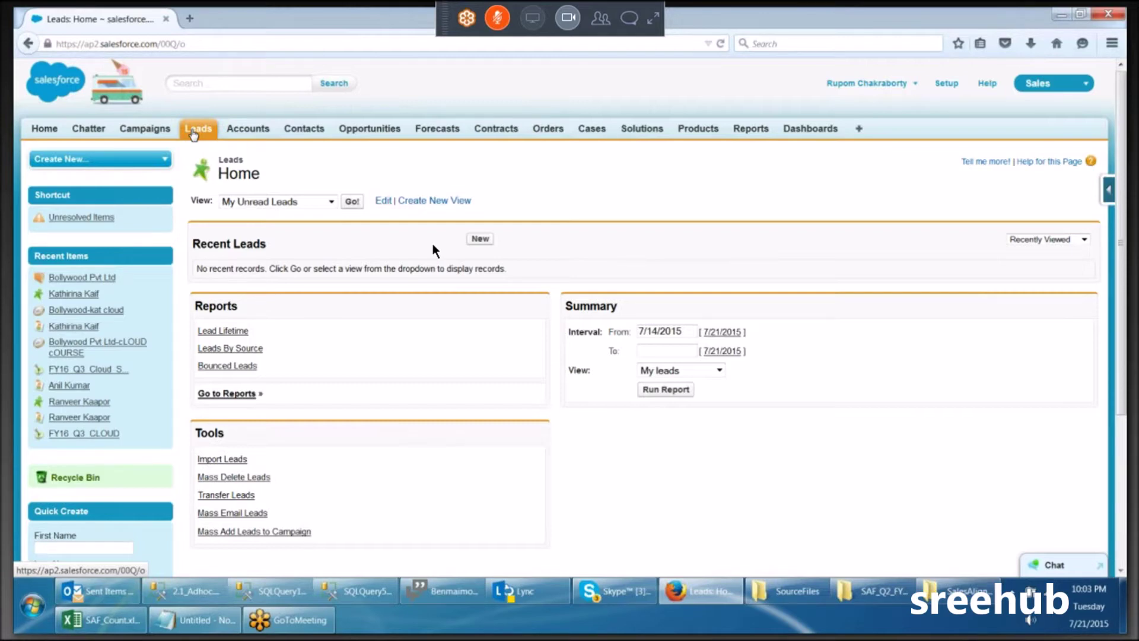
{"action": "left_click", "coordinate": [140, 129]}
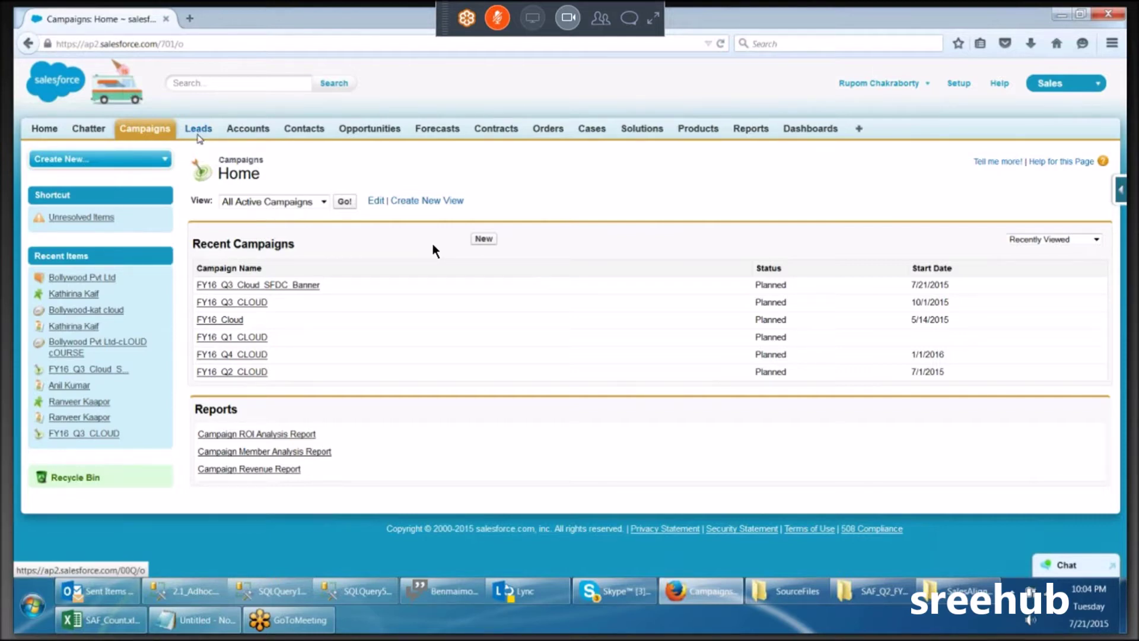
{"action": "left_click", "coordinate": [142, 135]}
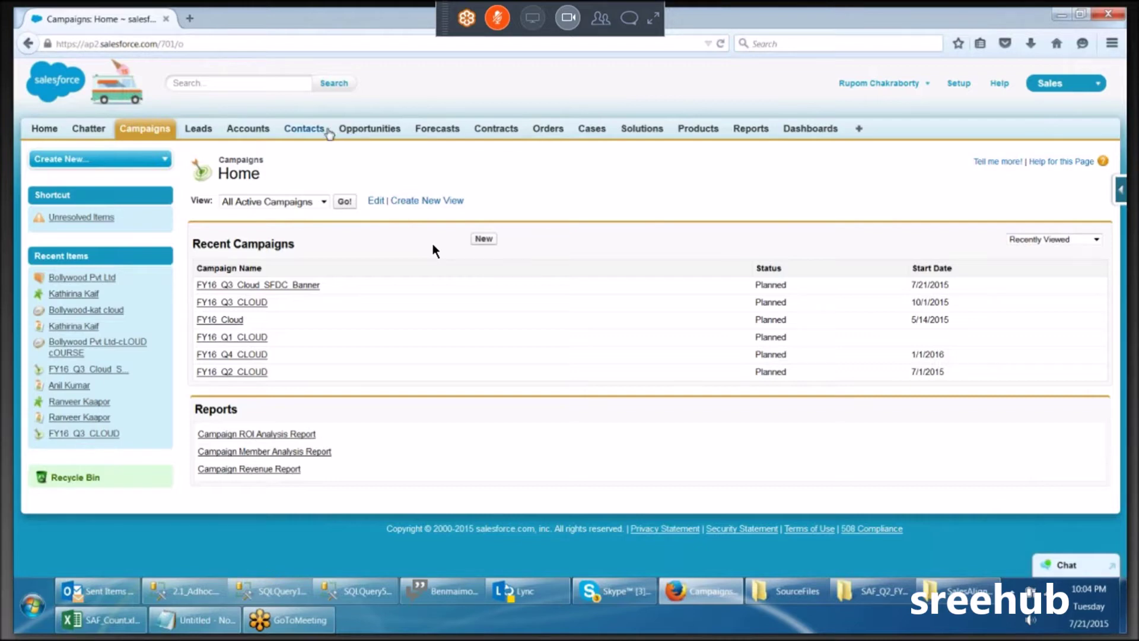
{"action": "left_click", "coordinate": [273, 129]}
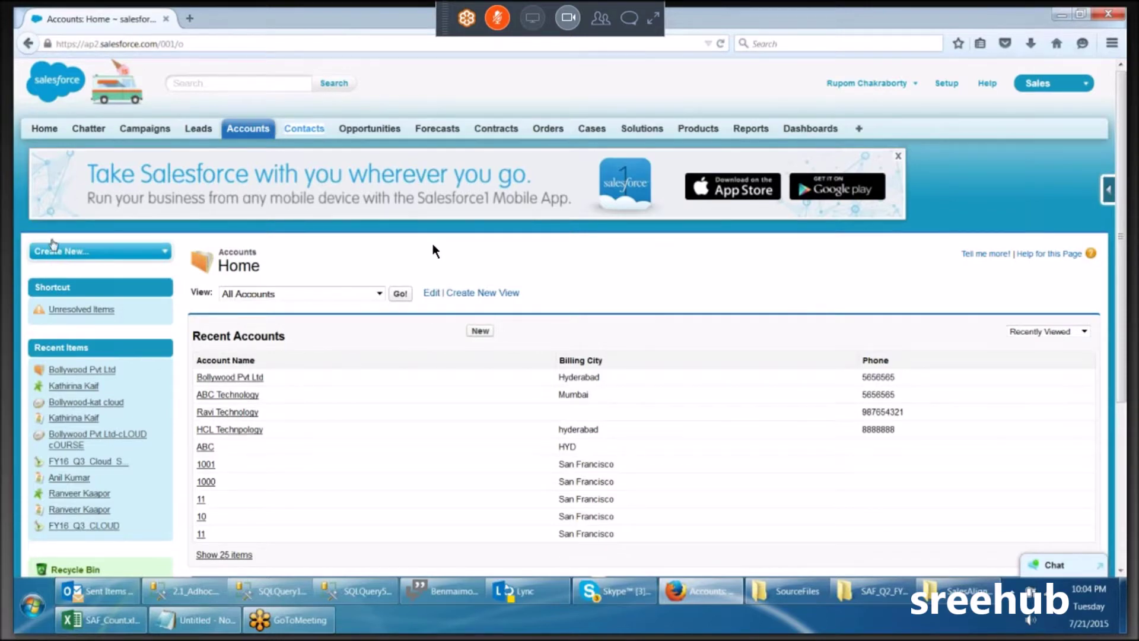
{"action": "left_click", "coordinate": [293, 132]}
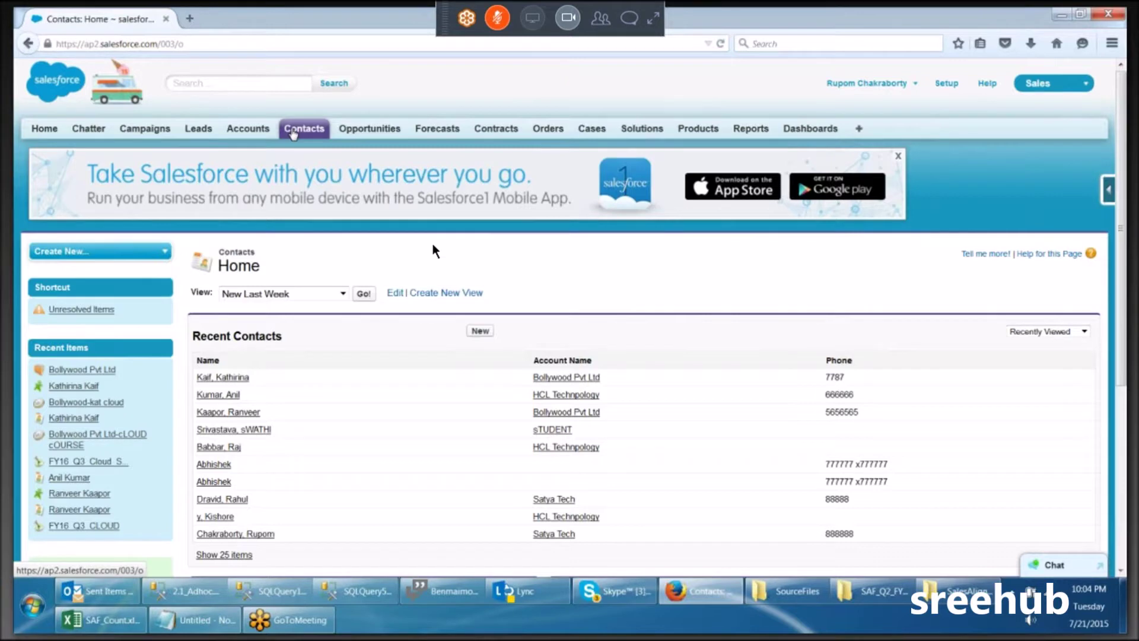
{"action": "left_click", "coordinate": [263, 130]}
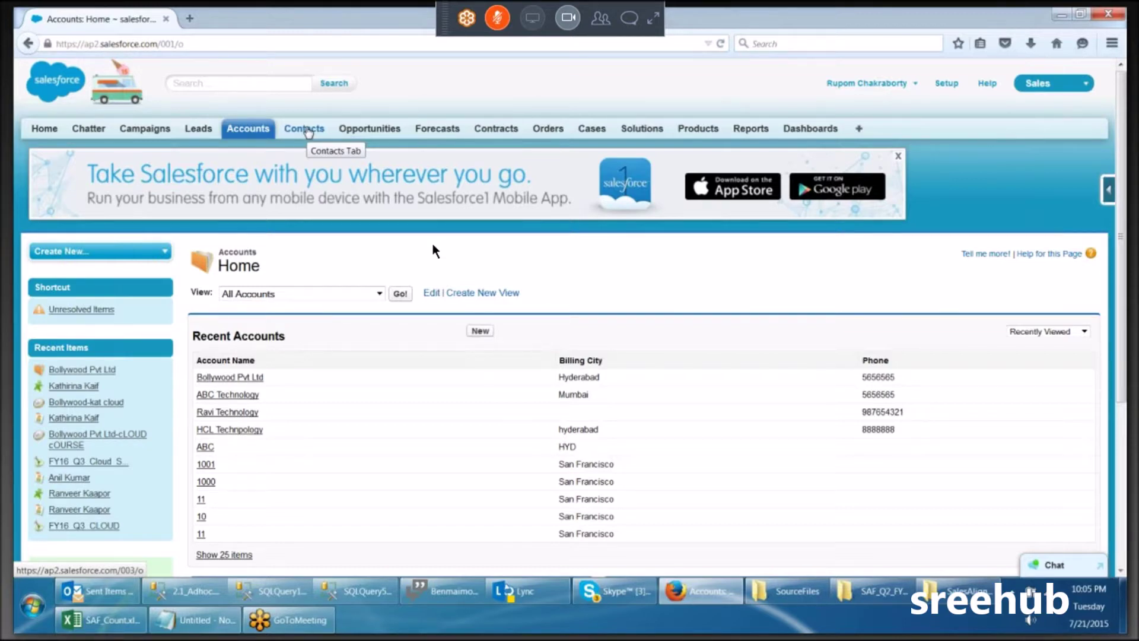
{"action": "left_click", "coordinate": [200, 128]}
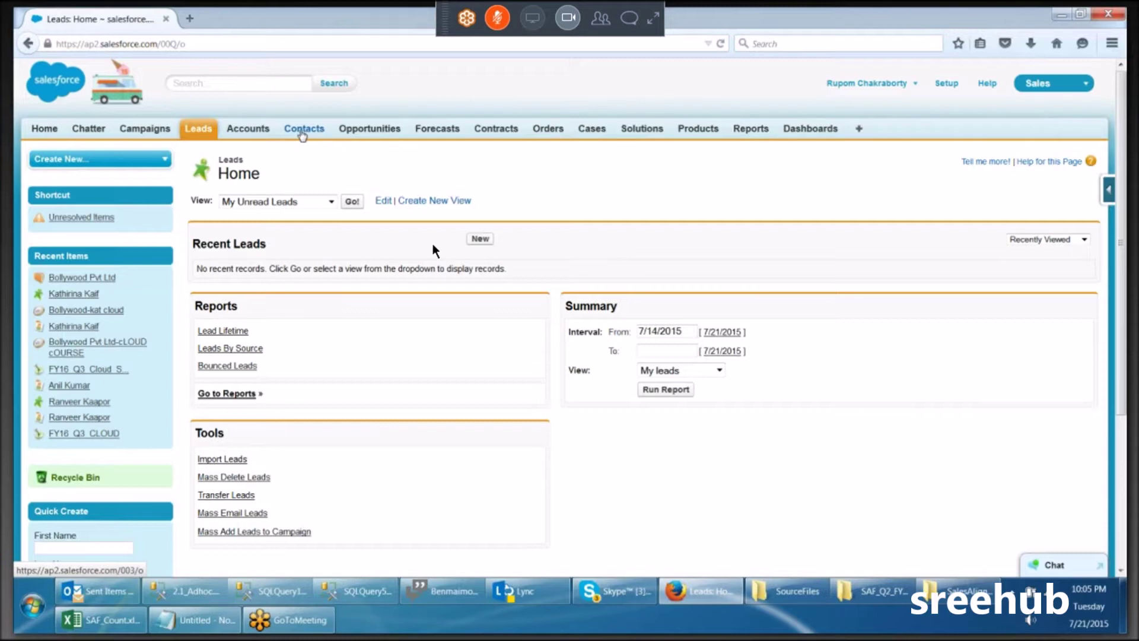
{"action": "left_click", "coordinate": [249, 131]}
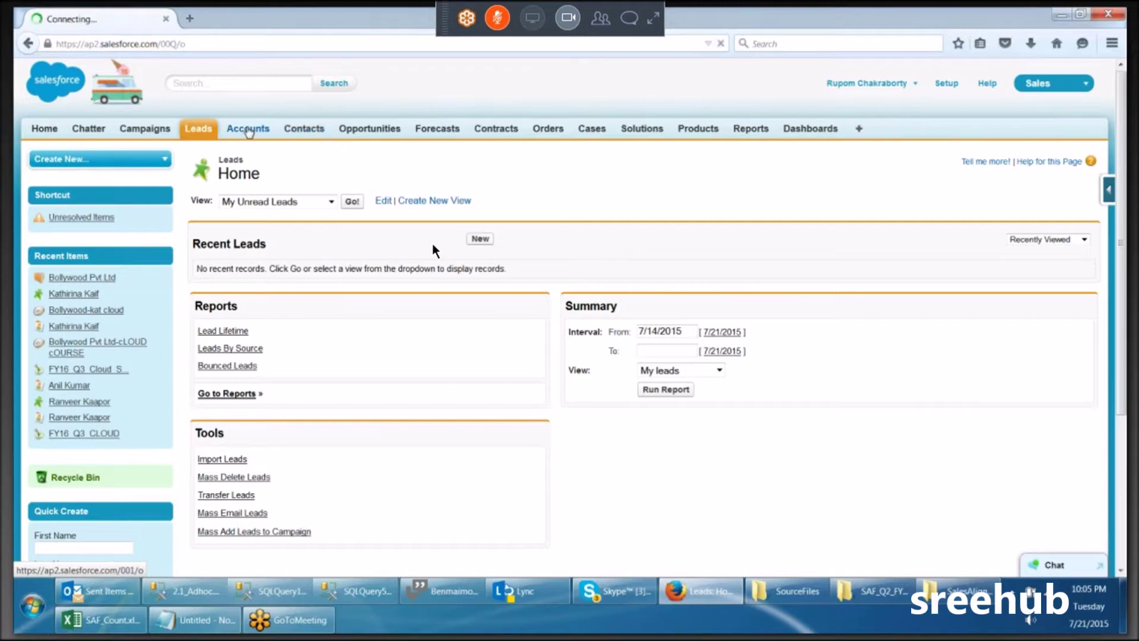
{"action": "left_click", "coordinate": [304, 132]}
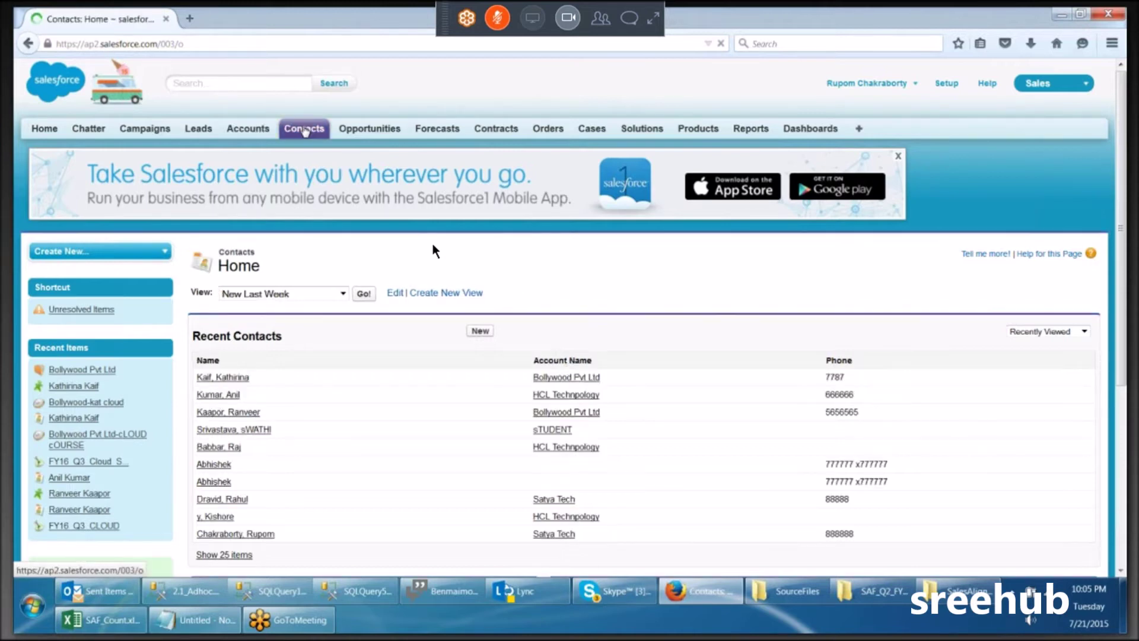
{"action": "left_click", "coordinate": [252, 128]}
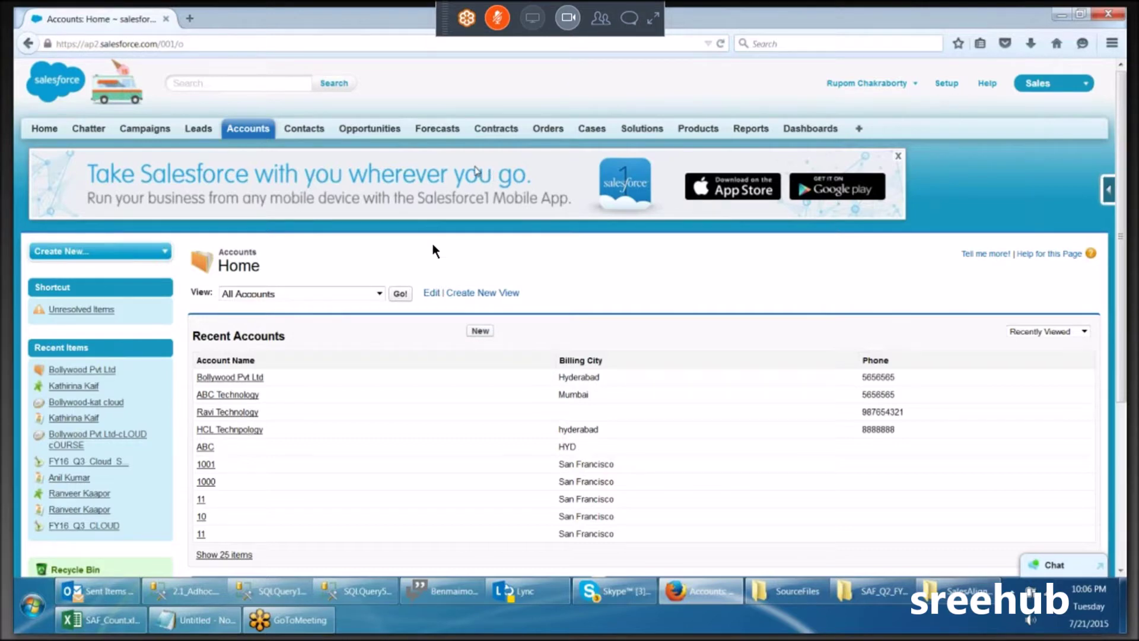
Open the Bollywood-kat cloud opportunity from the recent opportunities and examine its details and related lists.
{"action": "left_click", "coordinate": [356, 132]}
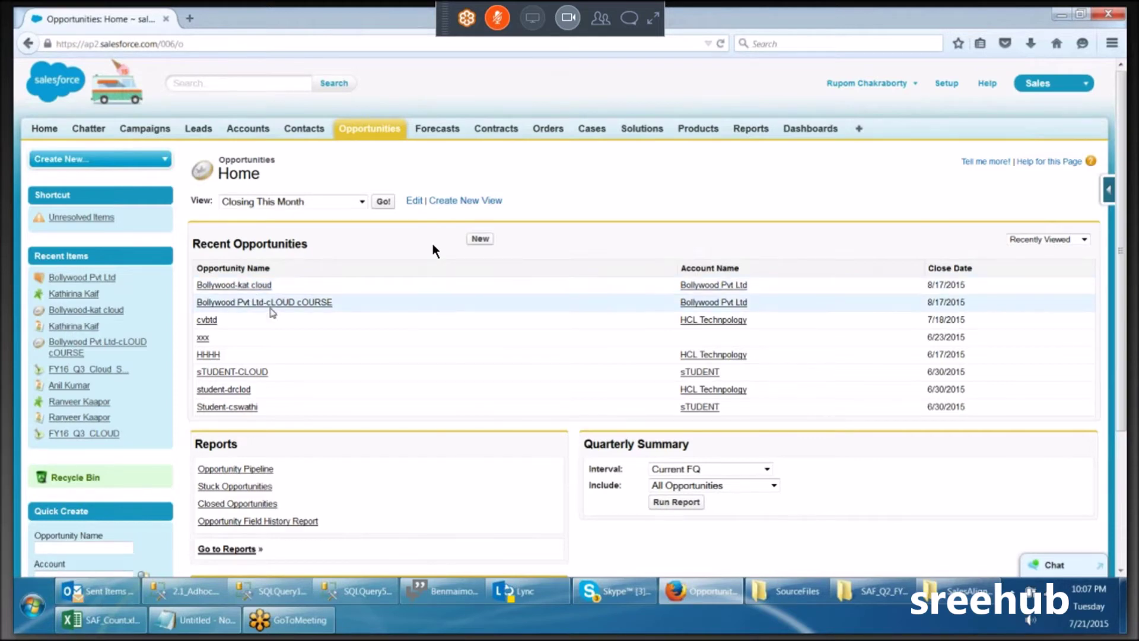
{"action": "left_click", "coordinate": [249, 285]}
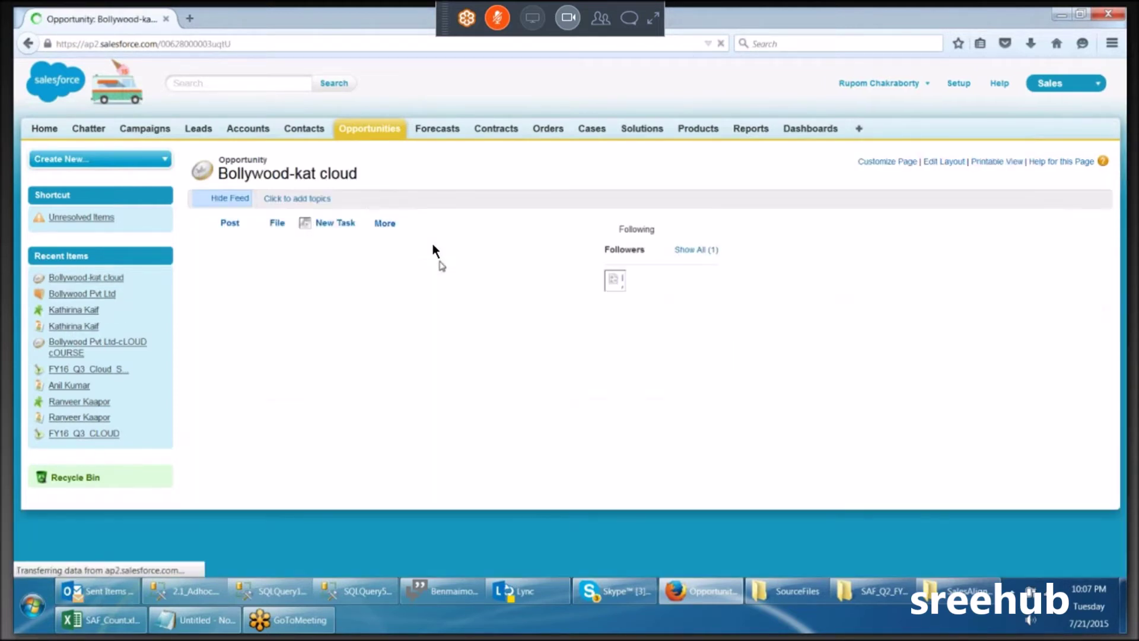
{"action": "scroll", "coordinate": [435, 250], "scroll_direction": "down", "scroll_amount": 5}
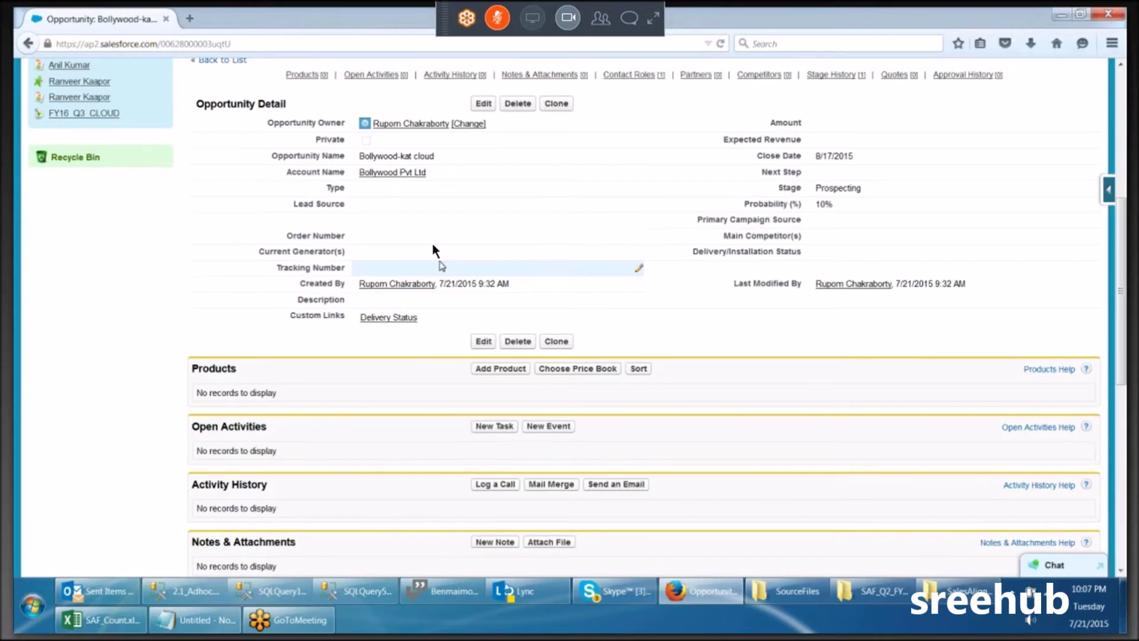
{"action": "scroll", "coordinate": [433, 249], "scroll_direction": "up", "scroll_amount": 2}
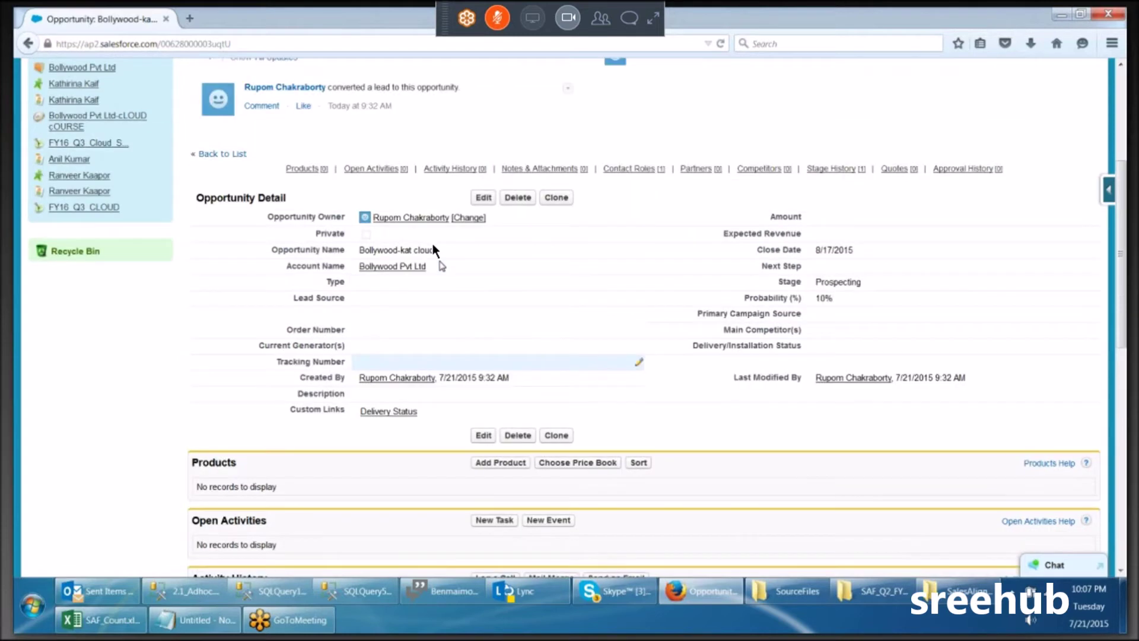
{"action": "scroll", "coordinate": [434, 249], "scroll_direction": "up", "scroll_amount": 5}
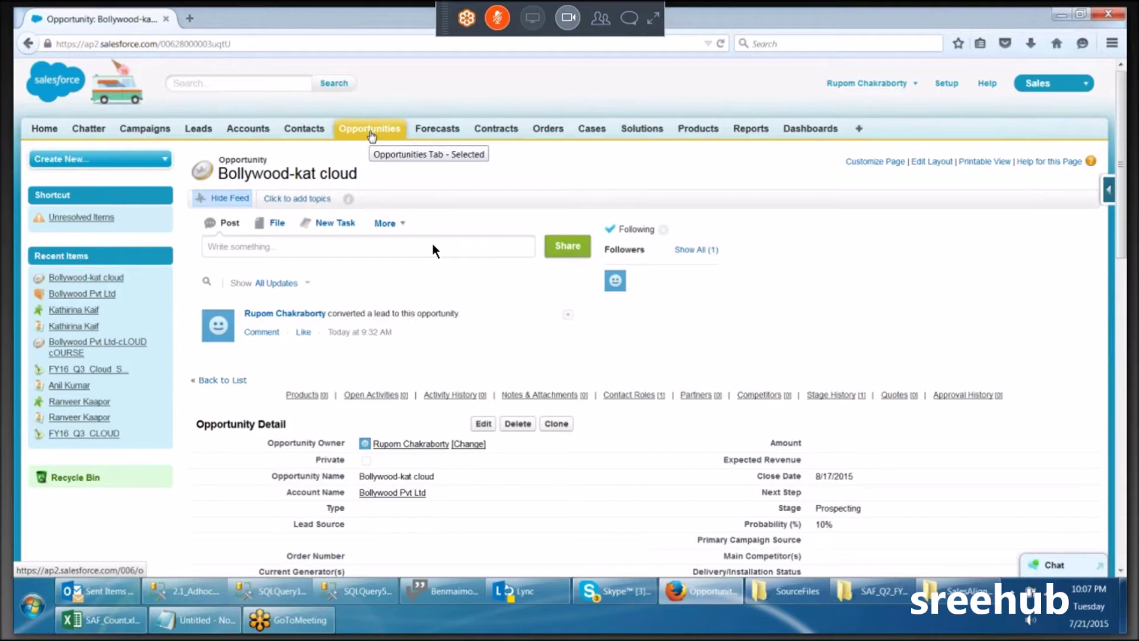
Look through the full list of available objects and open the Price Books overview.
{"action": "left_click", "coordinate": [859, 129]}
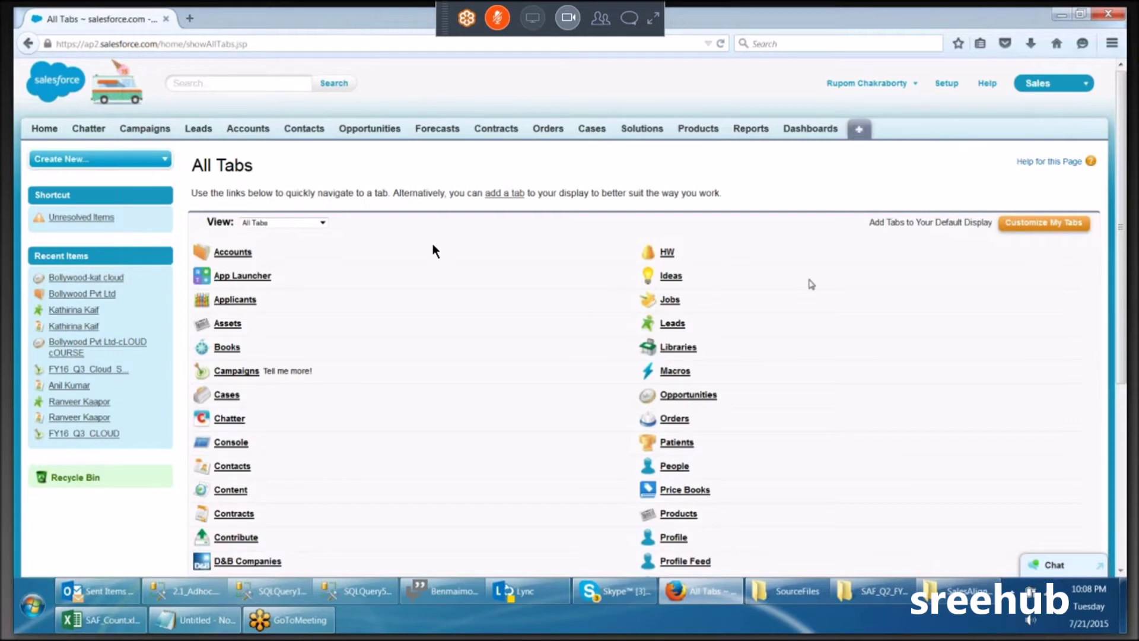
{"action": "scroll", "coordinate": [808, 282], "scroll_direction": "down", "scroll_amount": 3}
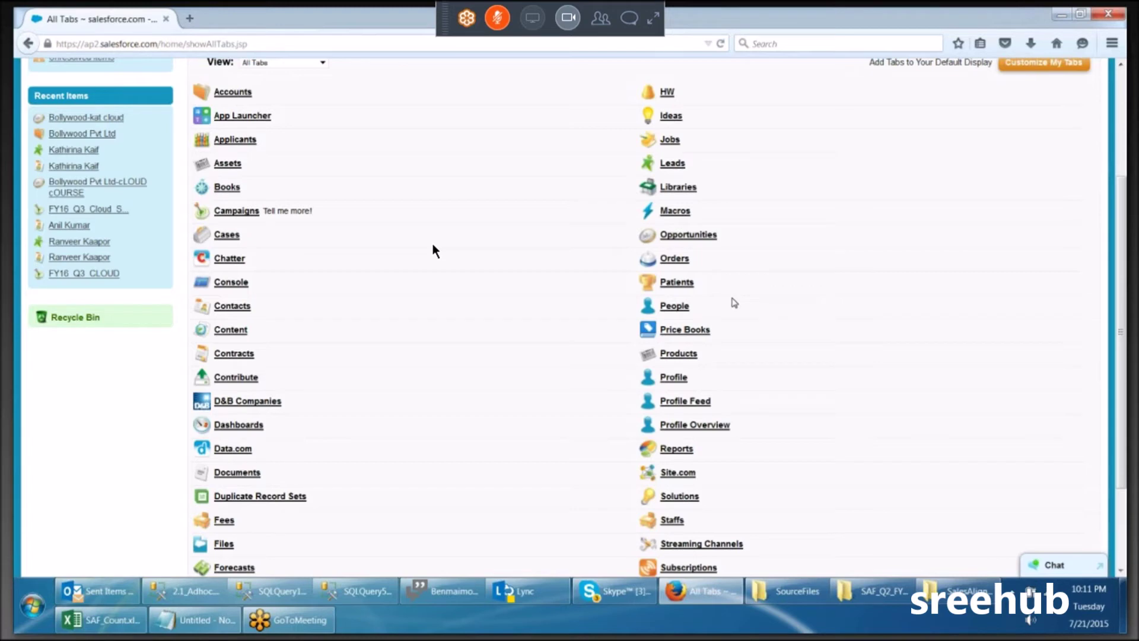
{"action": "scroll", "coordinate": [435, 251], "scroll_direction": "up", "scroll_amount": 3}
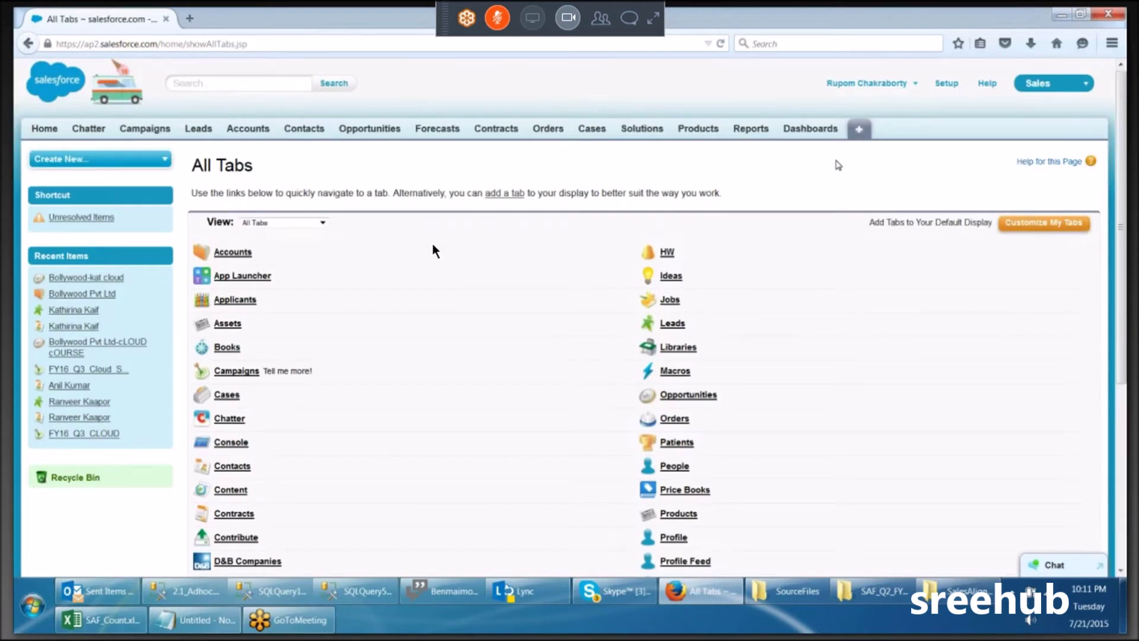
{"action": "scroll", "coordinate": [702, 332], "scroll_direction": "down", "scroll_amount": 3}
{"action": "left_click", "coordinate": [685, 329]}
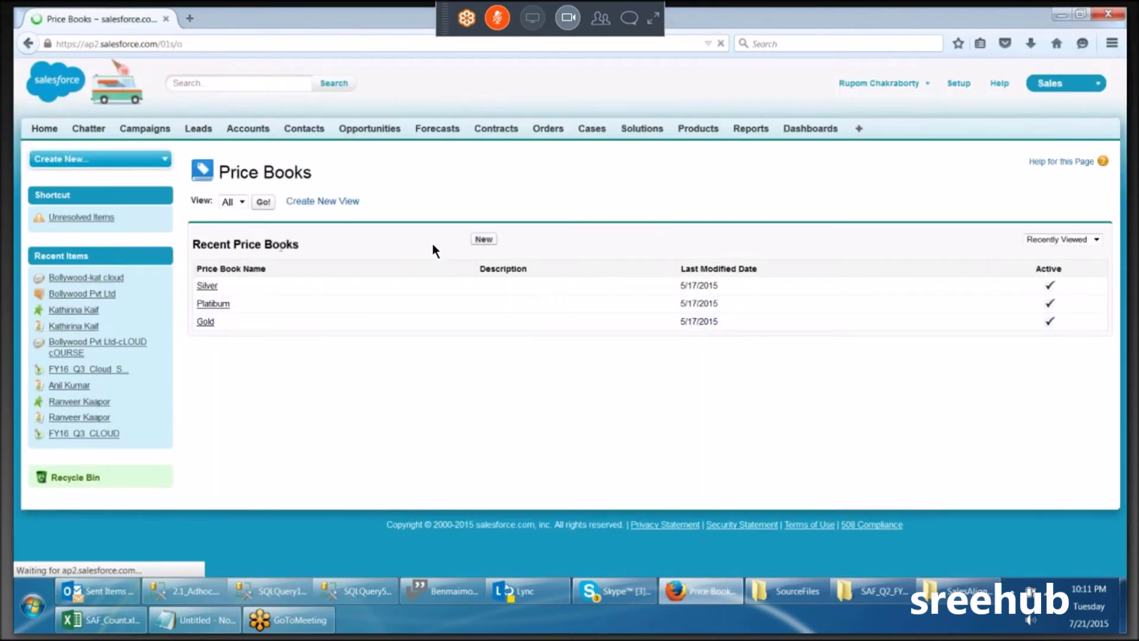
Create an active price book named Reatail with the description "For Retails Customers", without cloning an existing one.
{"action": "left_click", "coordinate": [480, 245]}
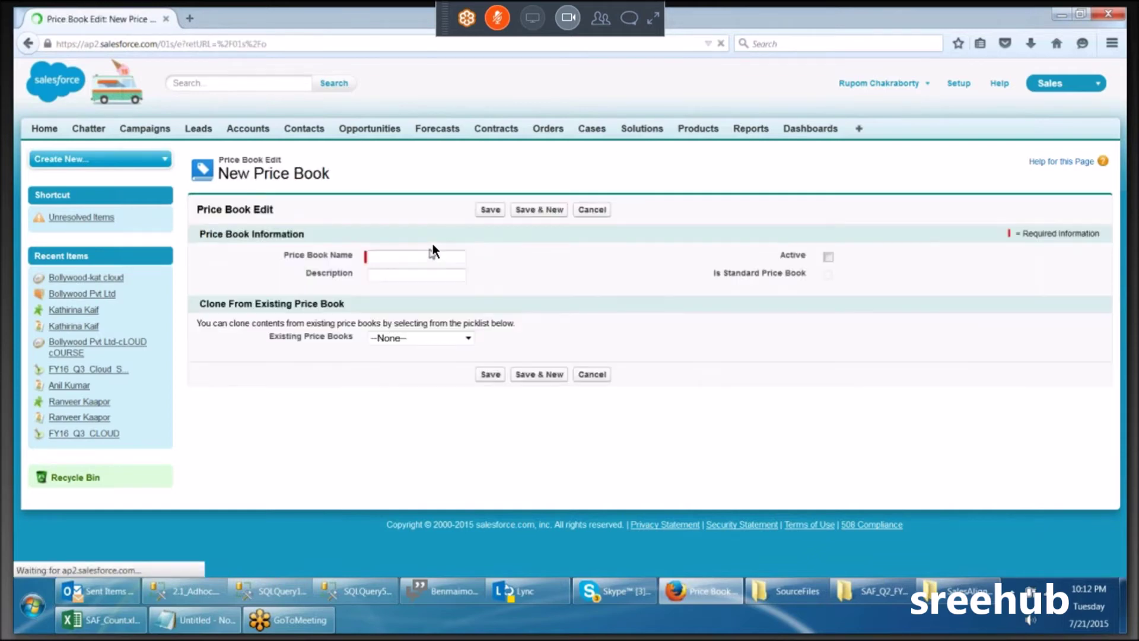
{"action": "type", "text": "Rea"}
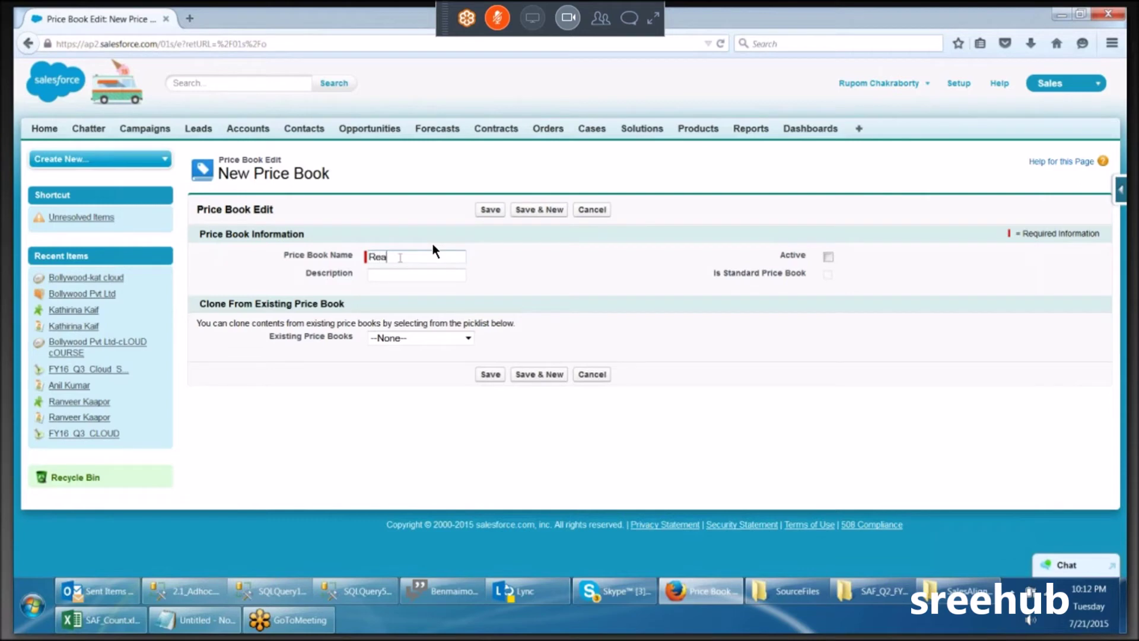
{"action": "type", "text": "tail"}
{"action": "left_click", "coordinate": [407, 274]}
{"action": "type", "text": "For Retails Customers"}
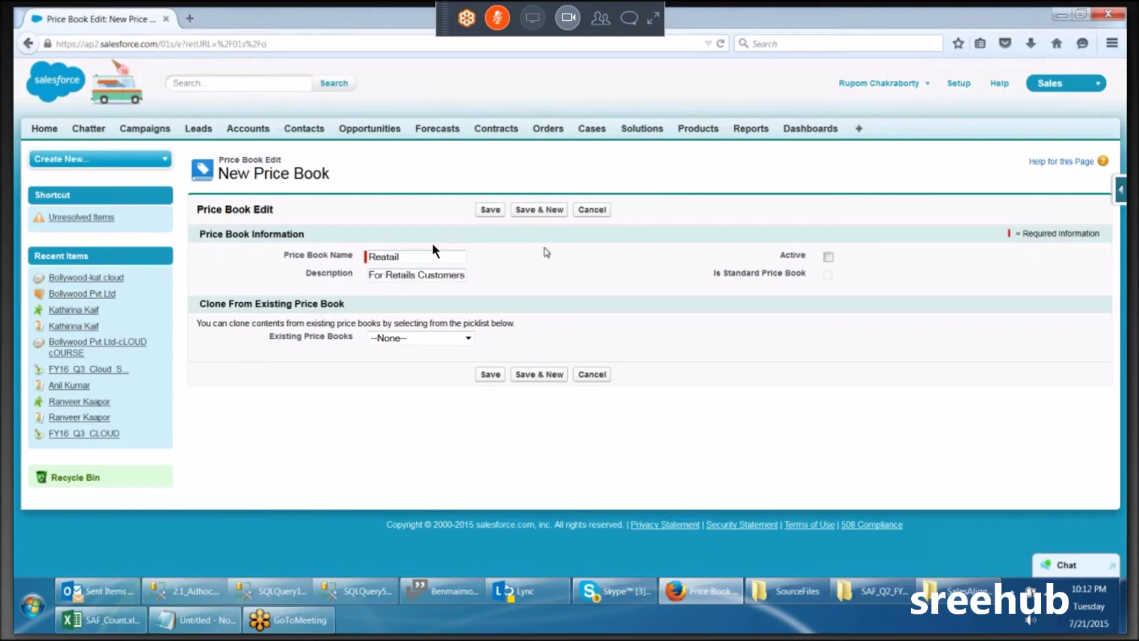
{"action": "left_click", "coordinate": [468, 338]}
{"action": "left_click", "coordinate": [560, 308]}
{"action": "left_click", "coordinate": [828, 257]}
{"action": "left_click", "coordinate": [490, 209]}
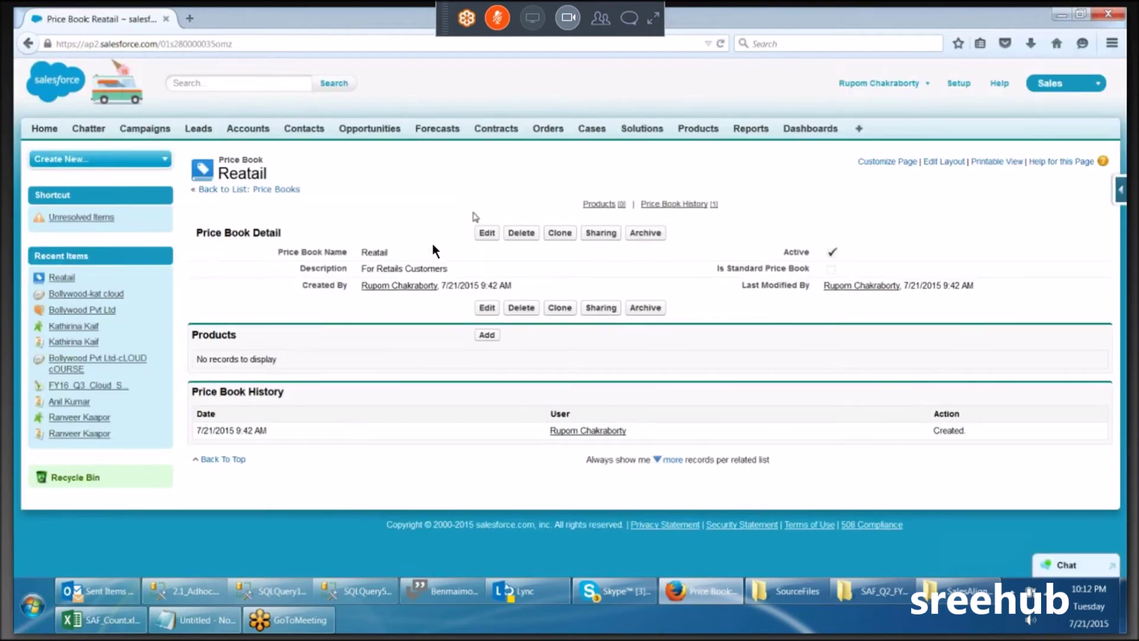
Create another active price book named Whole Sale with the description "for whole sale customer", and return to the price book list.
{"action": "left_click", "coordinate": [270, 189]}
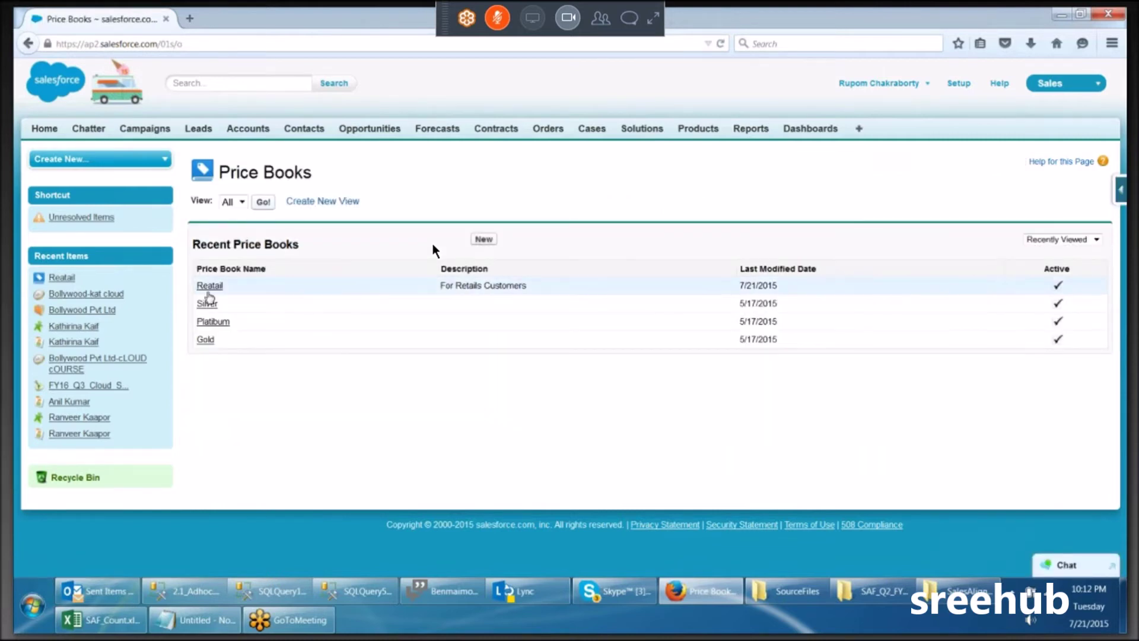
{"action": "left_click", "coordinate": [490, 242]}
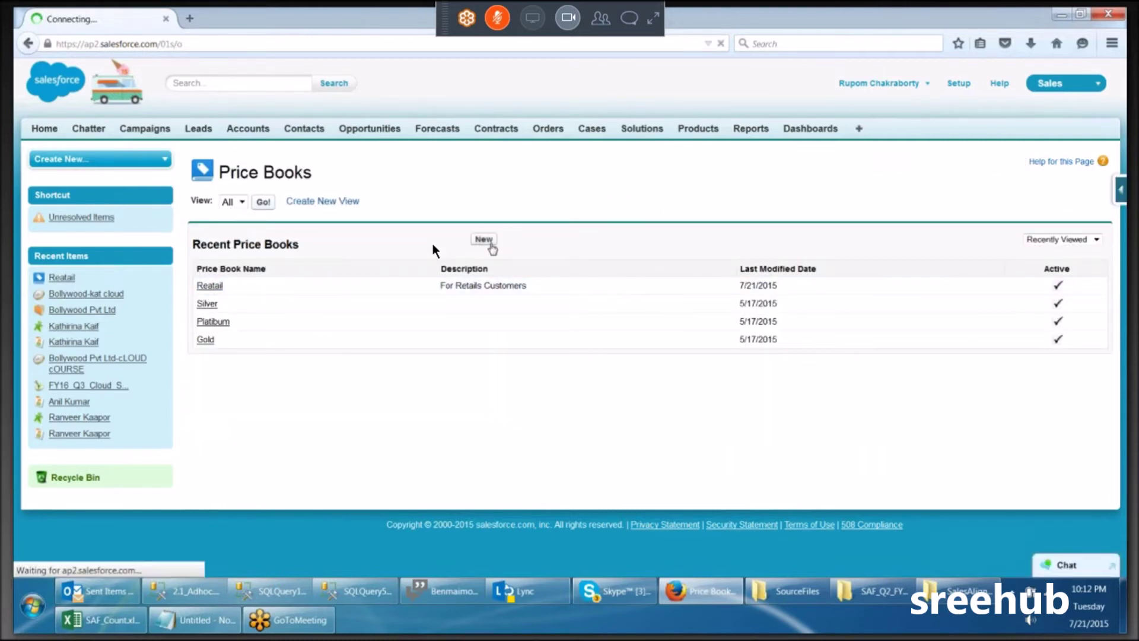
{"action": "type", "text": "W"}
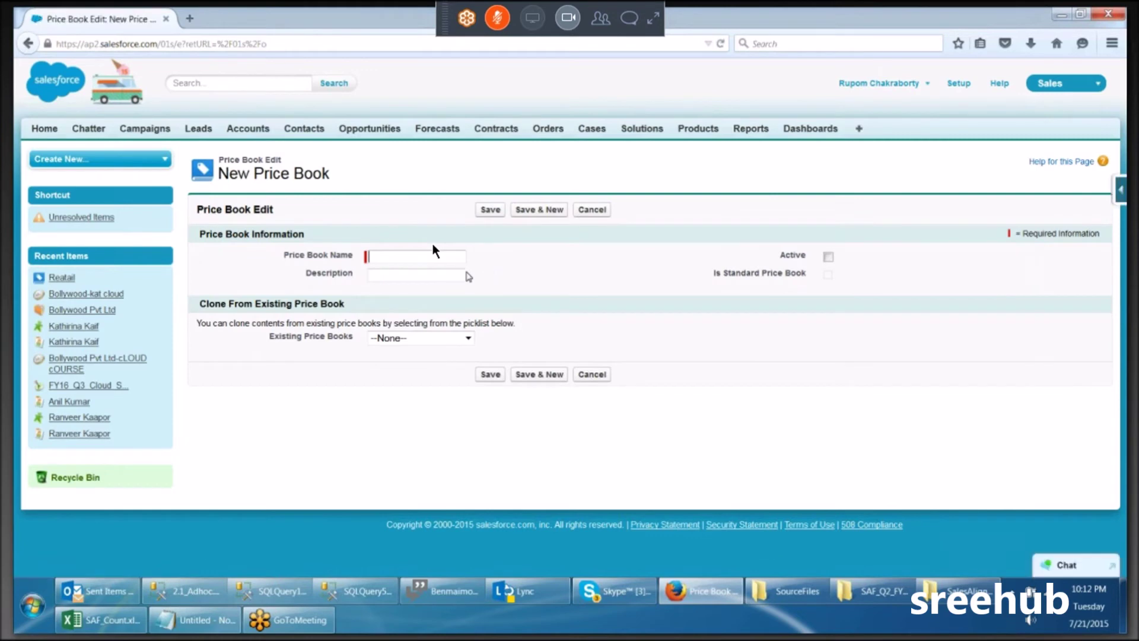
{"action": "type", "text": "hole Sale"}
{"action": "left_click", "coordinate": [383, 277]}
{"action": "type", "text": "for who"}
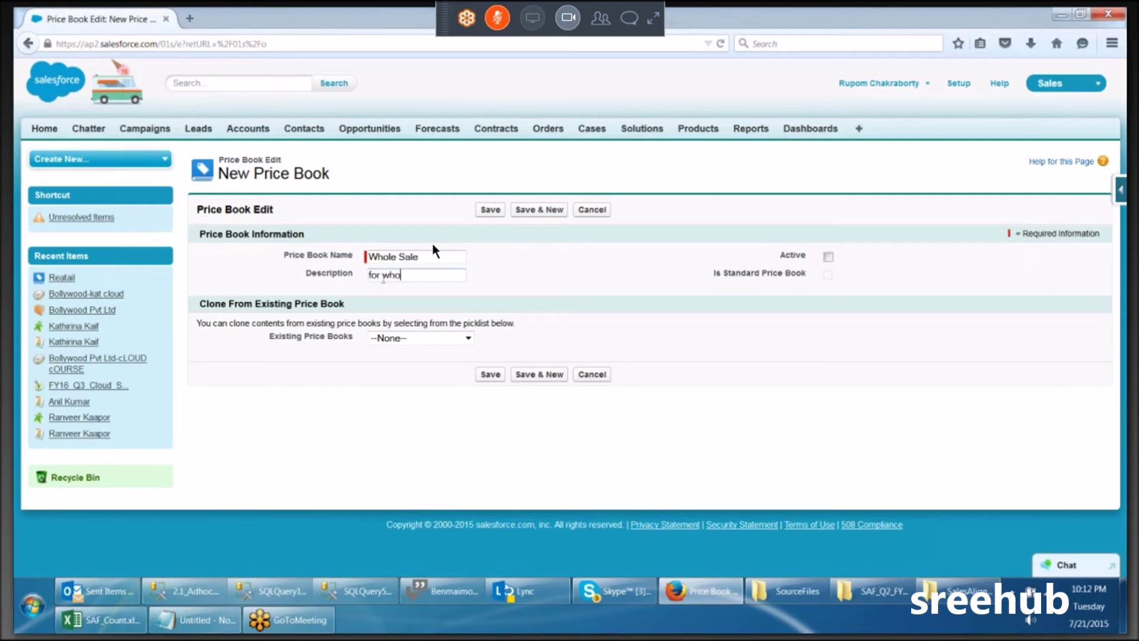
{"action": "type", "text": "le sale  customer"}
{"action": "left_click", "coordinate": [828, 256]}
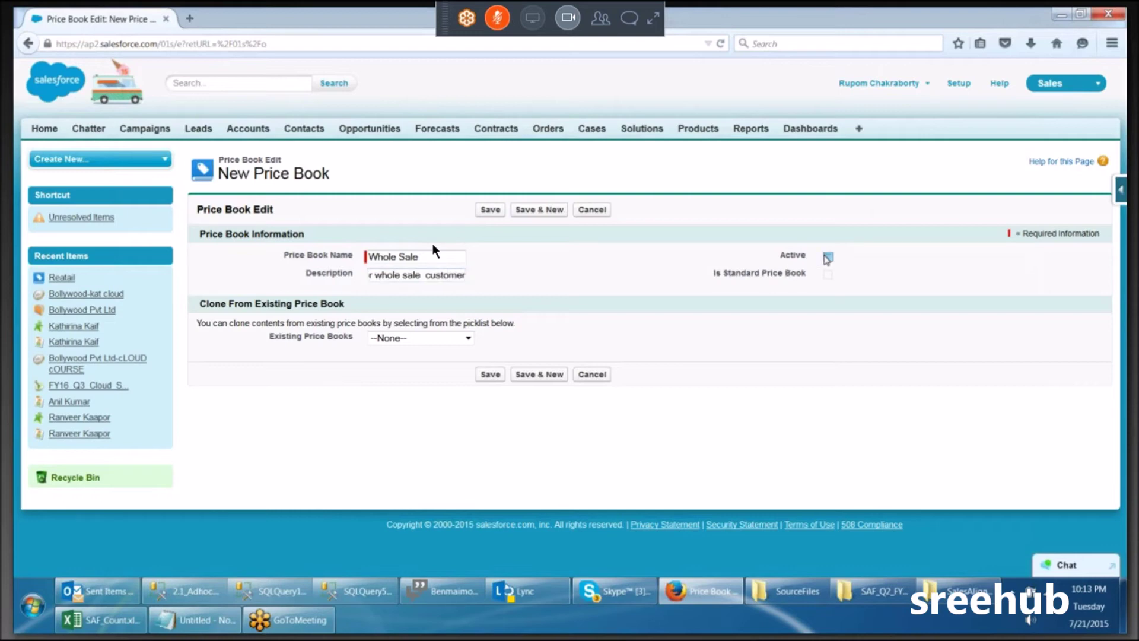
{"action": "left_click", "coordinate": [490, 374]}
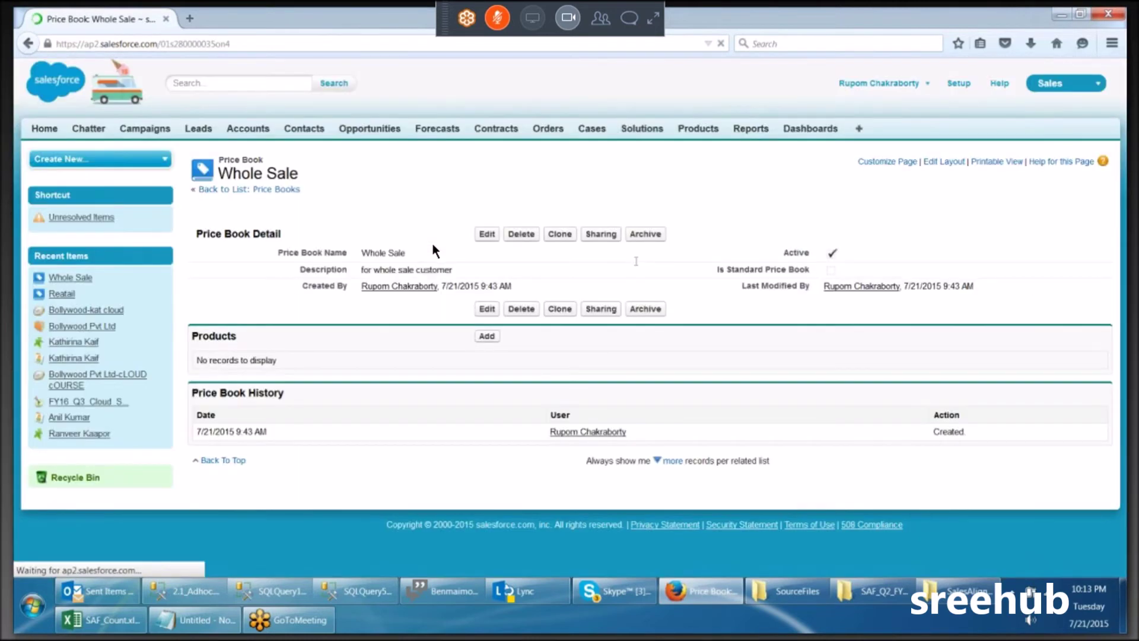
{"action": "left_click", "coordinate": [284, 189]}
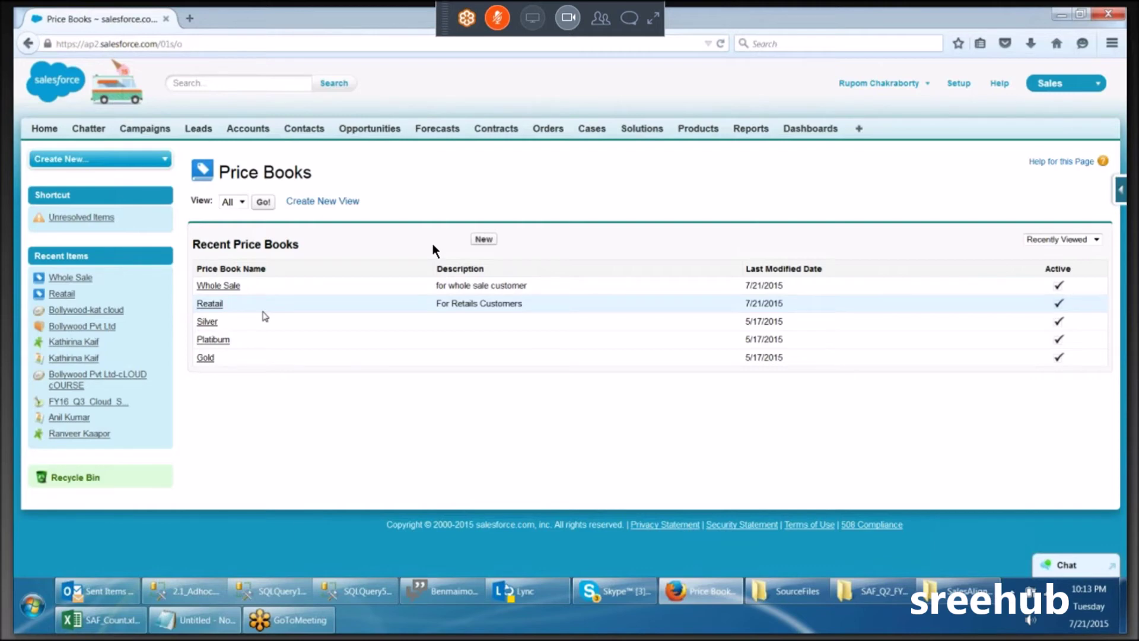
Find Products in the full list of available objects and open its overview with the recent products.
{"action": "left_click", "coordinate": [860, 132]}
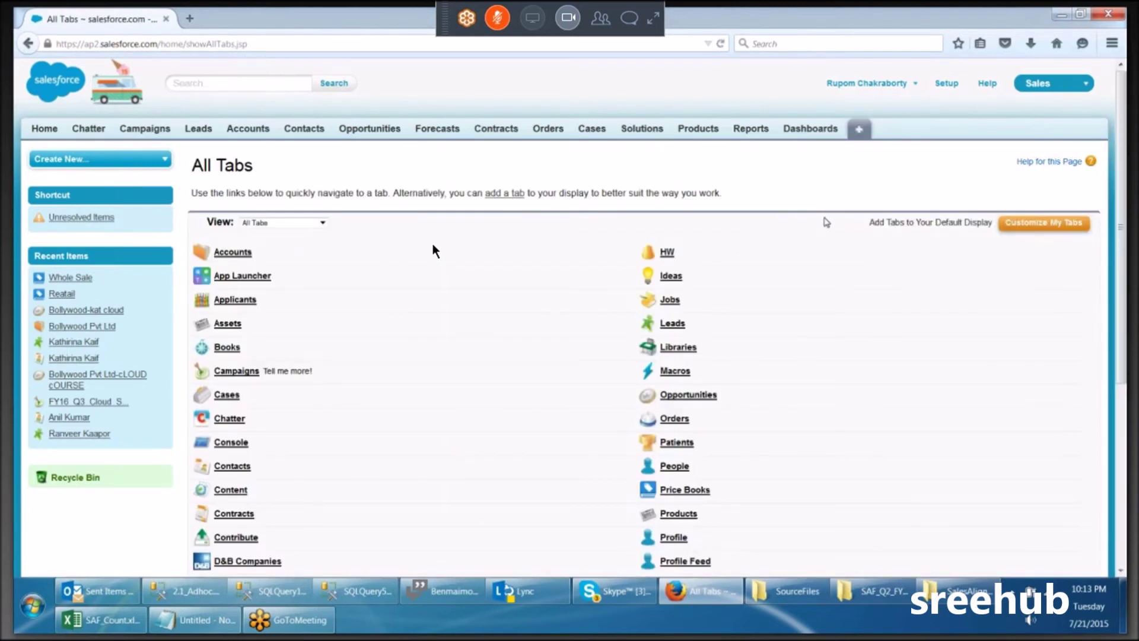
{"action": "scroll", "coordinate": [435, 251], "scroll_direction": "down", "scroll_amount": 1}
{"action": "scroll", "coordinate": [698, 255], "scroll_direction": "down", "scroll_amount": 5}
{"action": "left_click", "coordinate": [688, 276]}
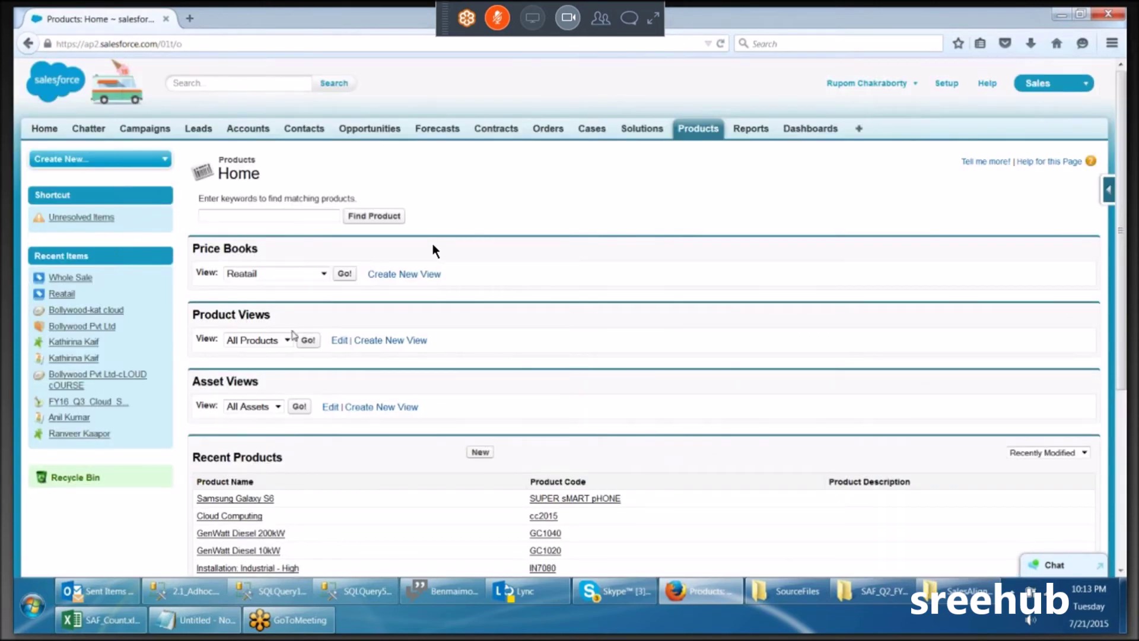
{"action": "scroll", "coordinate": [292, 334], "scroll_direction": "down", "scroll_amount": 3}
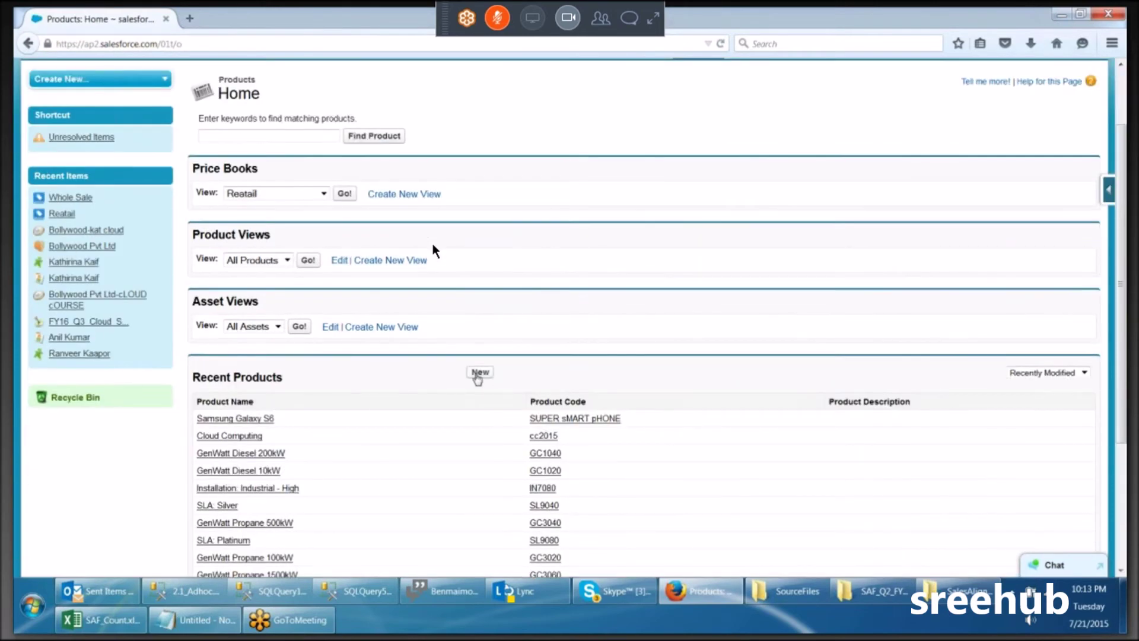
Start a new product record and name it SFDC_15.
{"action": "left_click", "coordinate": [480, 374]}
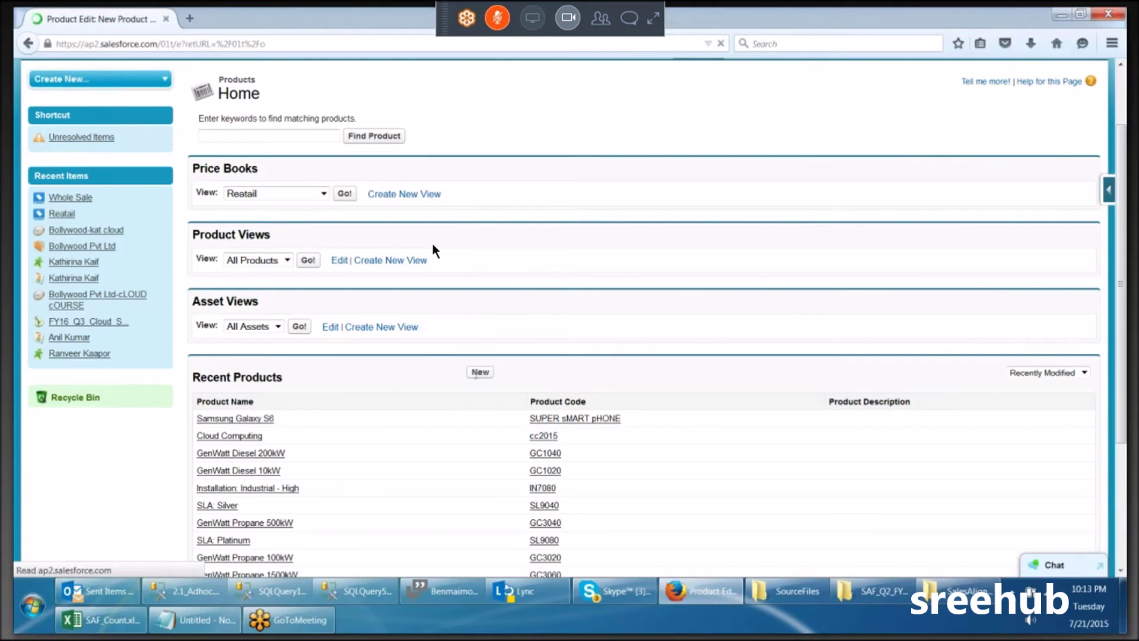
{"action": "type", "text": "M"}
{"action": "key", "text": "BackSpace"}
{"action": "type", "text": "SFDC"}
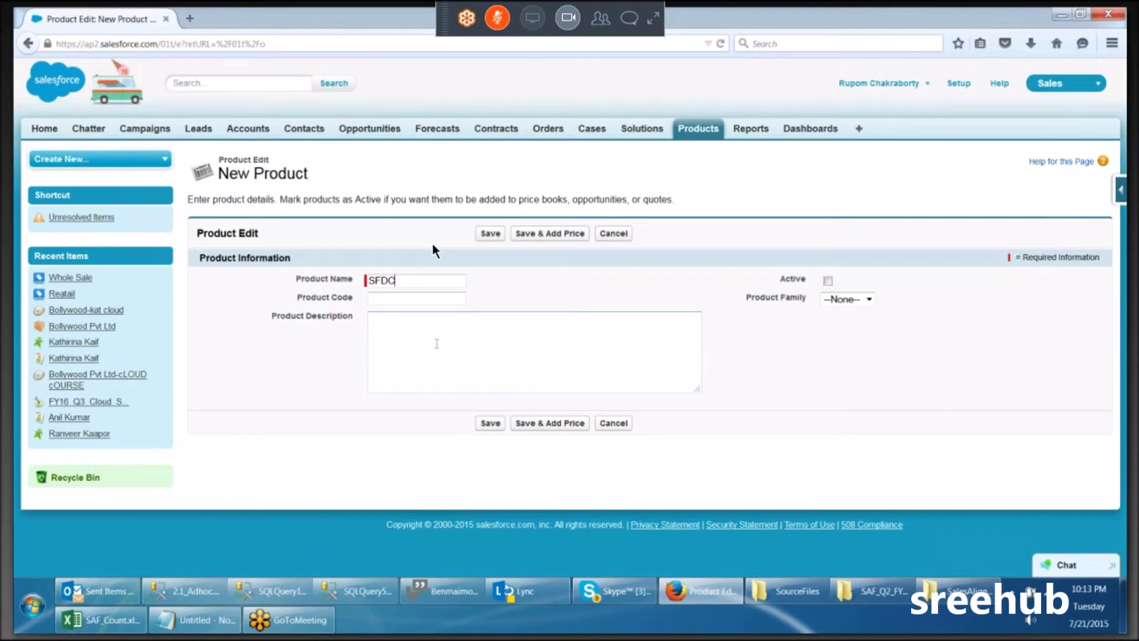
{"action": "type", "text": "_cLOUD"}
{"action": "key", "text": "BackSpace"}
{"action": "key", "text": "BackSpace"}
{"action": "key", "text": "BackSpace"}
{"action": "key", "text": "BackSpace"}
{"action": "key", "text": "BackSpace"}
{"action": "type", "text": "15"}
Set the product code to ccsfdc15 and mark the new product as active, leaving the product family unset.
{"action": "left_click", "coordinate": [393, 302]}
{"action": "type", "text": "qcsfdc15"}
{"action": "left_click", "coordinate": [828, 281]}
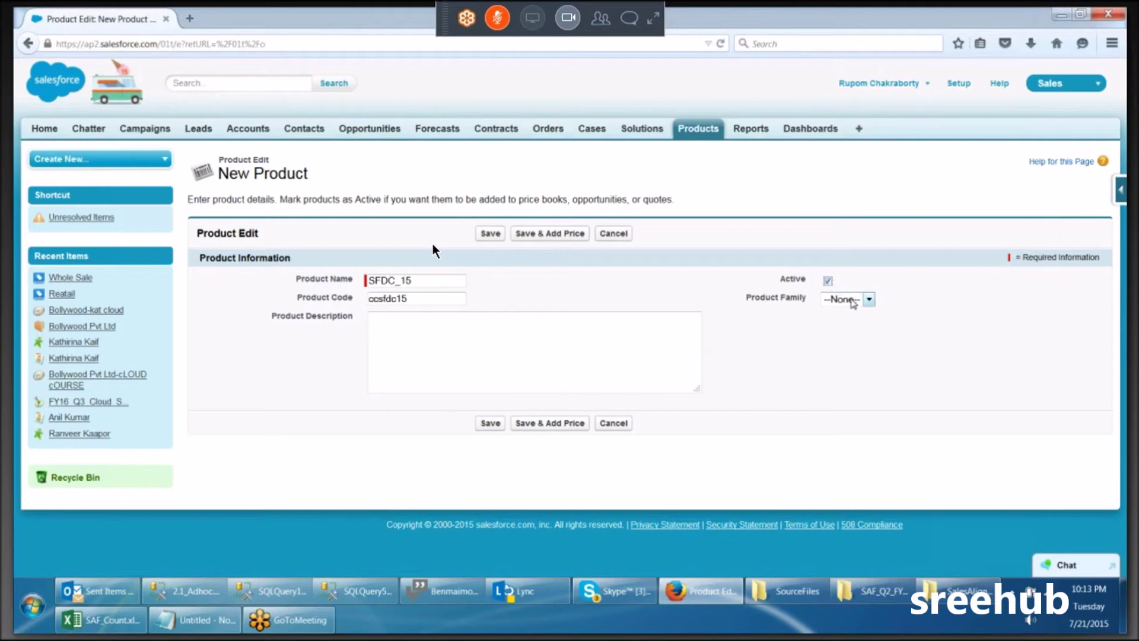
{"action": "left_click", "coordinate": [852, 300]}
{"action": "left_click", "coordinate": [821, 359]}
Save the SFDC_15 product and give it an active standard price of 20000.
{"action": "left_click", "coordinate": [559, 425]}
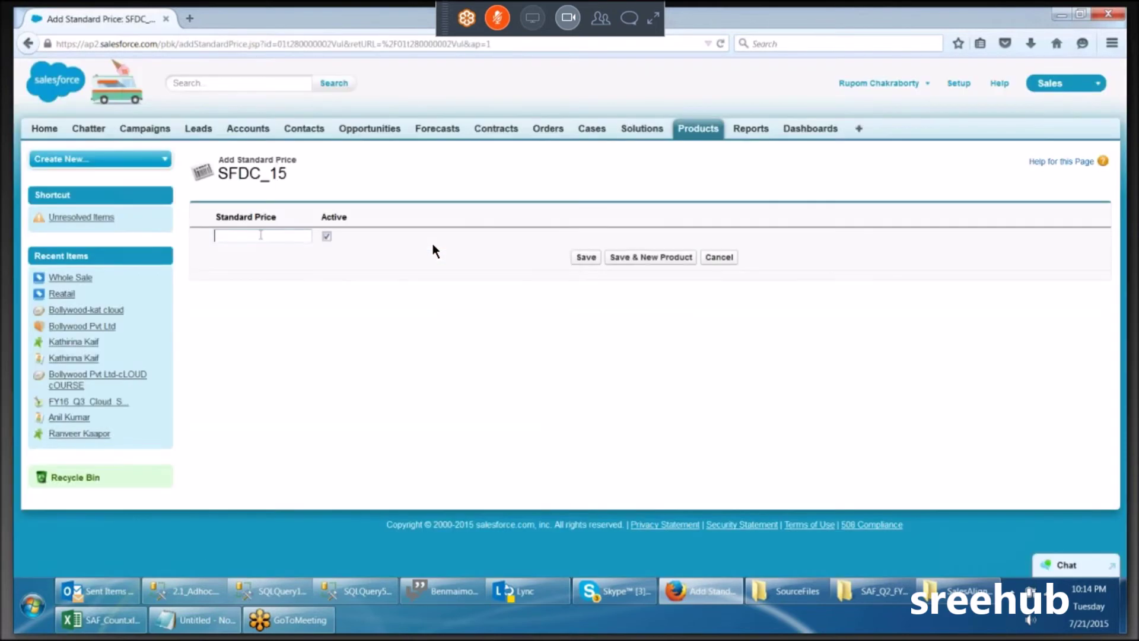
{"action": "type", "text": "20000"}
{"action": "left_click", "coordinate": [587, 257]}
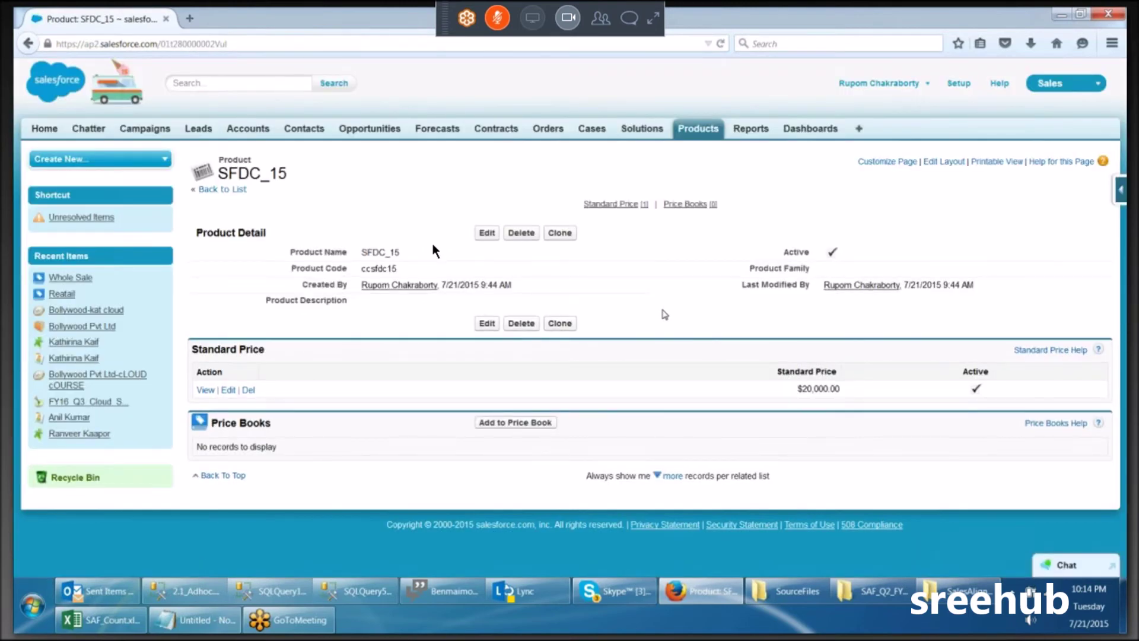
Select the Reatail and Whole Sale price books for adding the SFDC_15 product.
{"action": "left_click", "coordinate": [517, 422]}
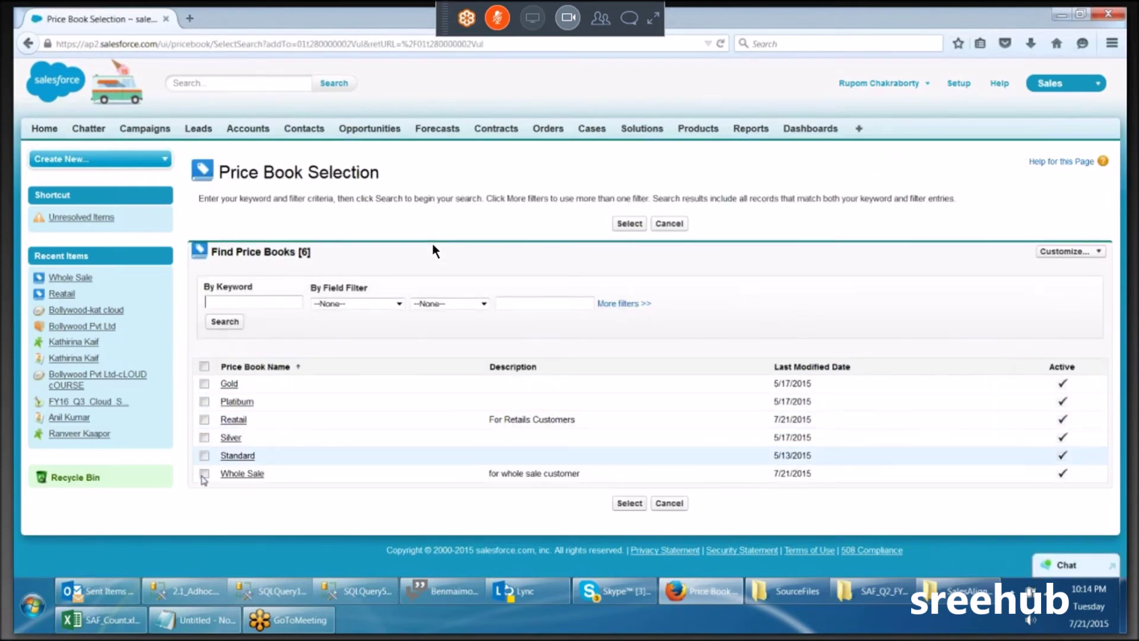
{"action": "left_click", "coordinate": [204, 419]}
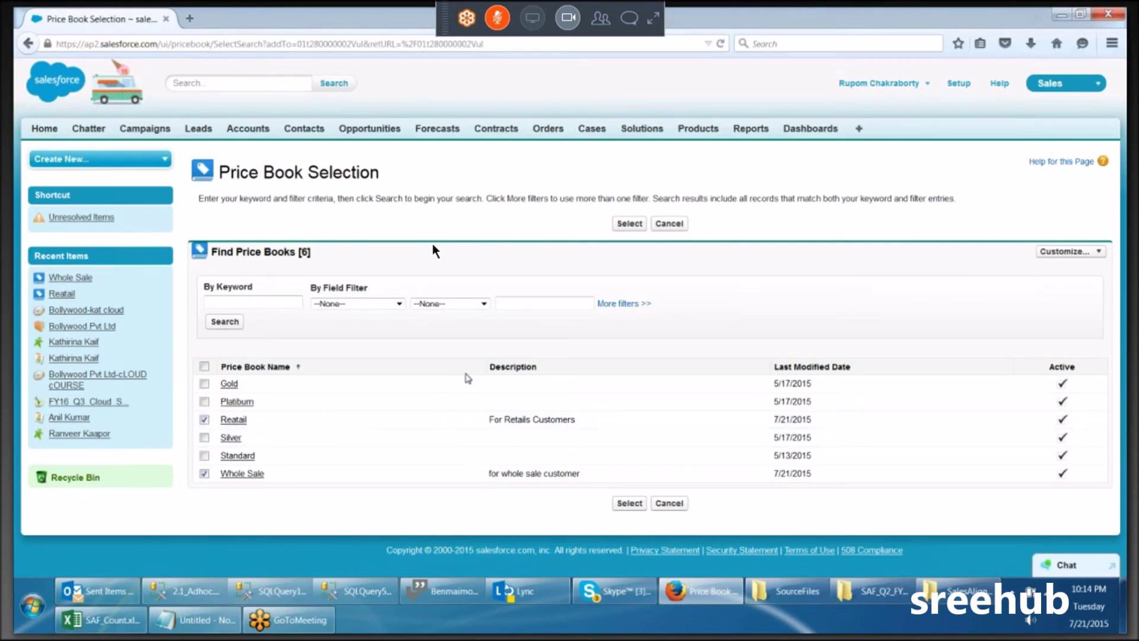
{"action": "left_click", "coordinate": [629, 504]}
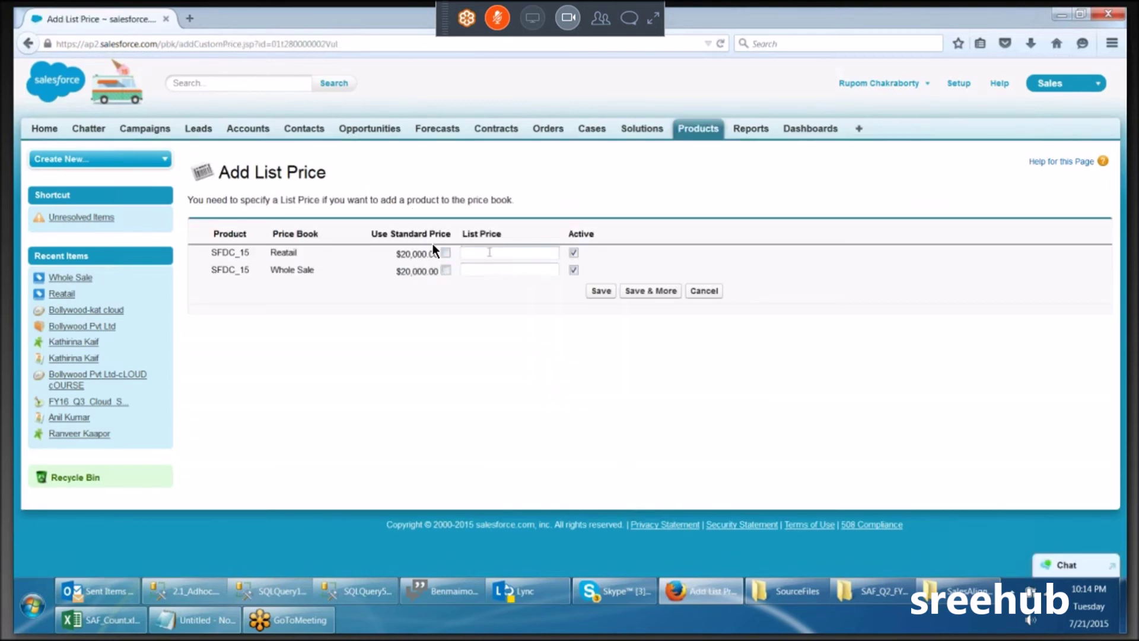
Set the product's list price to 18000 for Reatail and 16000 for Whole Sale, and save both entries.
{"action": "type", "text": "18000"}
{"action": "left_click", "coordinate": [489, 269]}
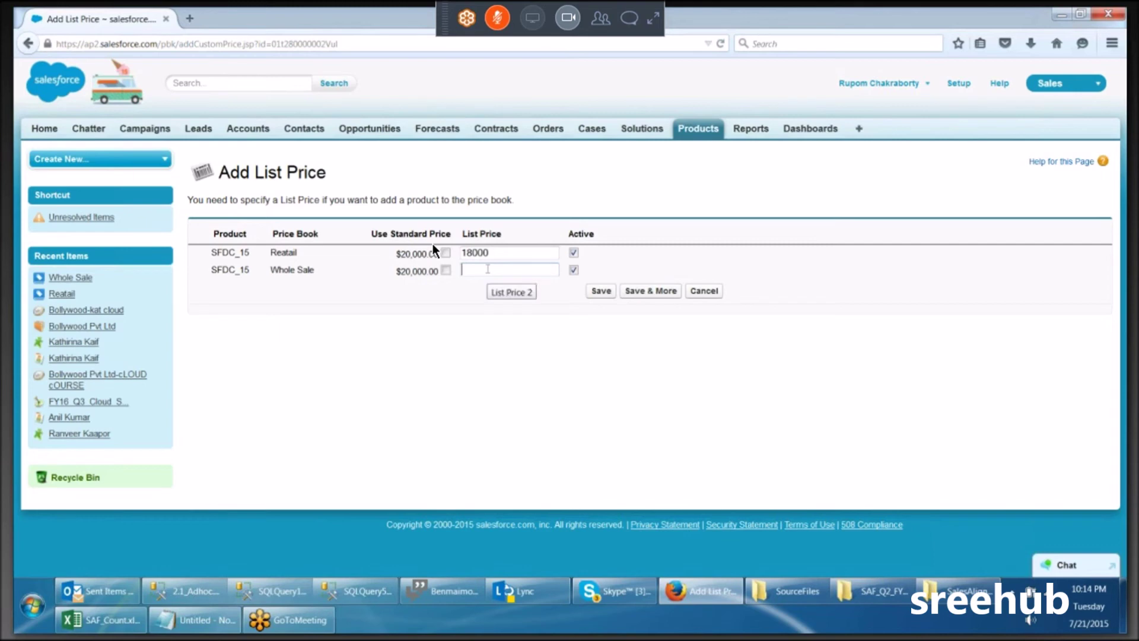
{"action": "type", "text": "16000"}
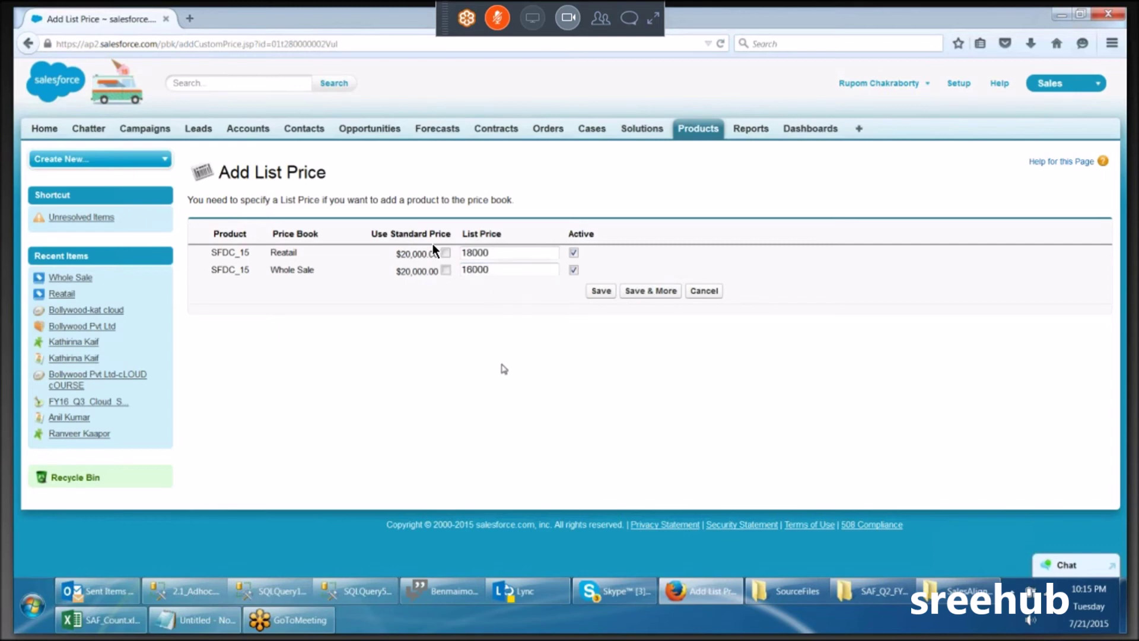
{"action": "left_click", "coordinate": [519, 272]}
{"action": "left_click", "coordinate": [507, 254]}
{"action": "left_click", "coordinate": [607, 296]}
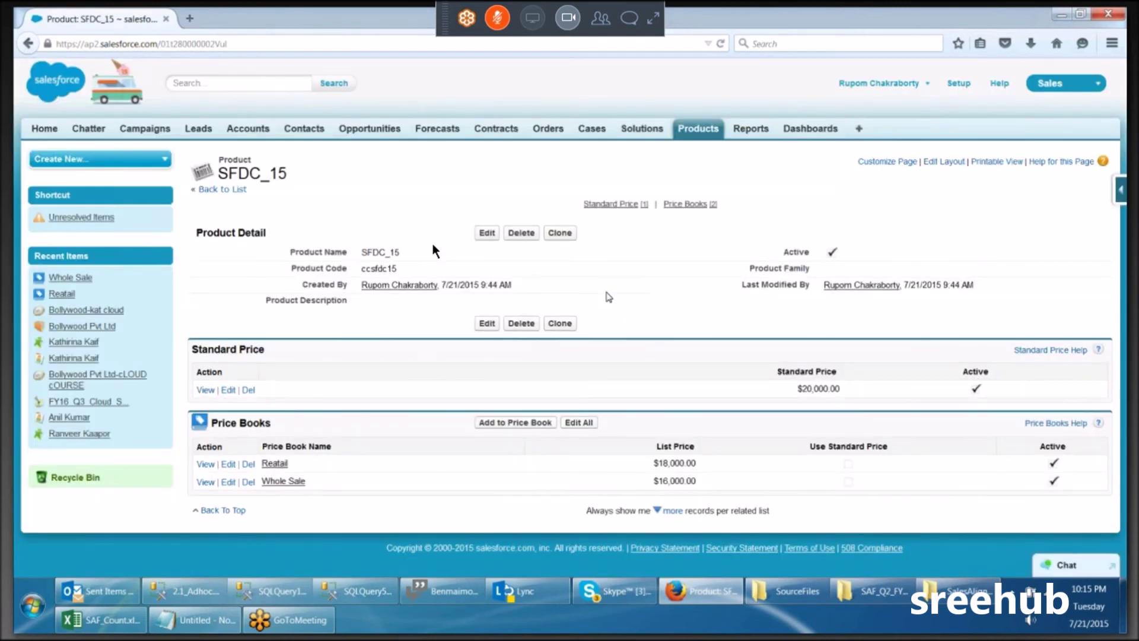
Open the Bollywood-kat cloud opportunity, start adding a product, and assign the Reatail price book.
{"action": "left_click", "coordinate": [372, 133]}
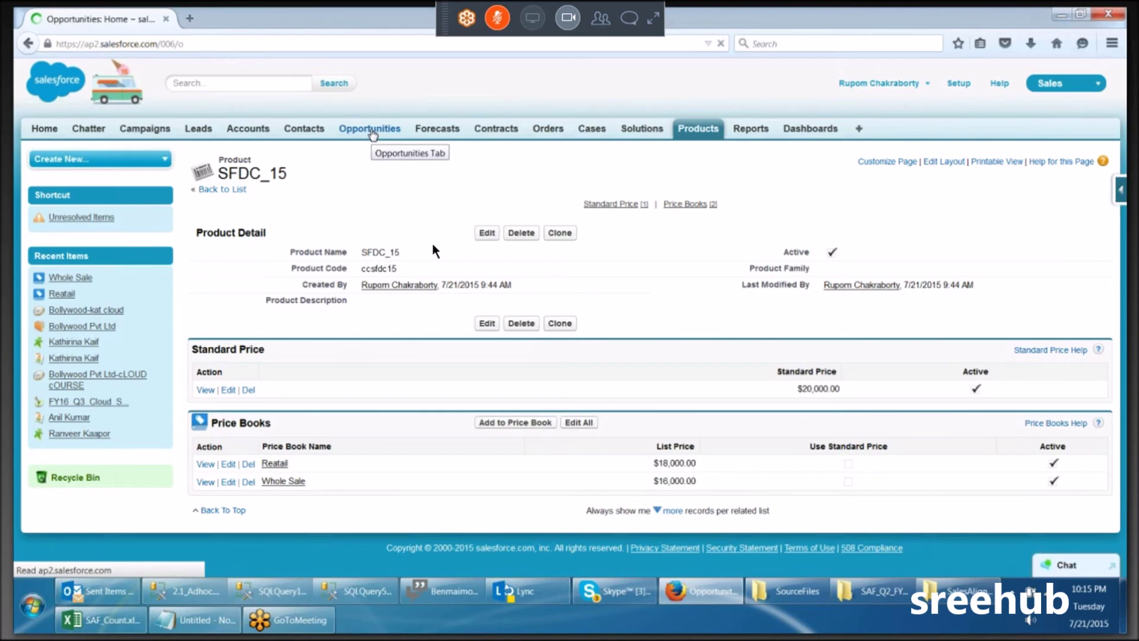
{"action": "left_click", "coordinate": [260, 285]}
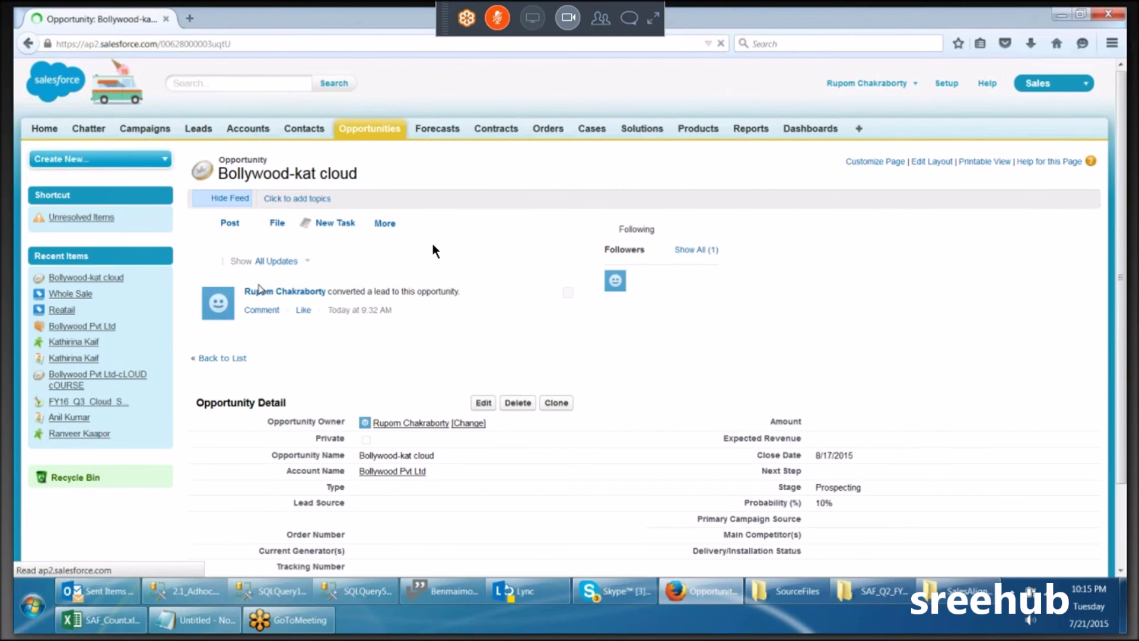
{"action": "scroll", "coordinate": [512, 255], "scroll_direction": "down", "scroll_amount": 5}
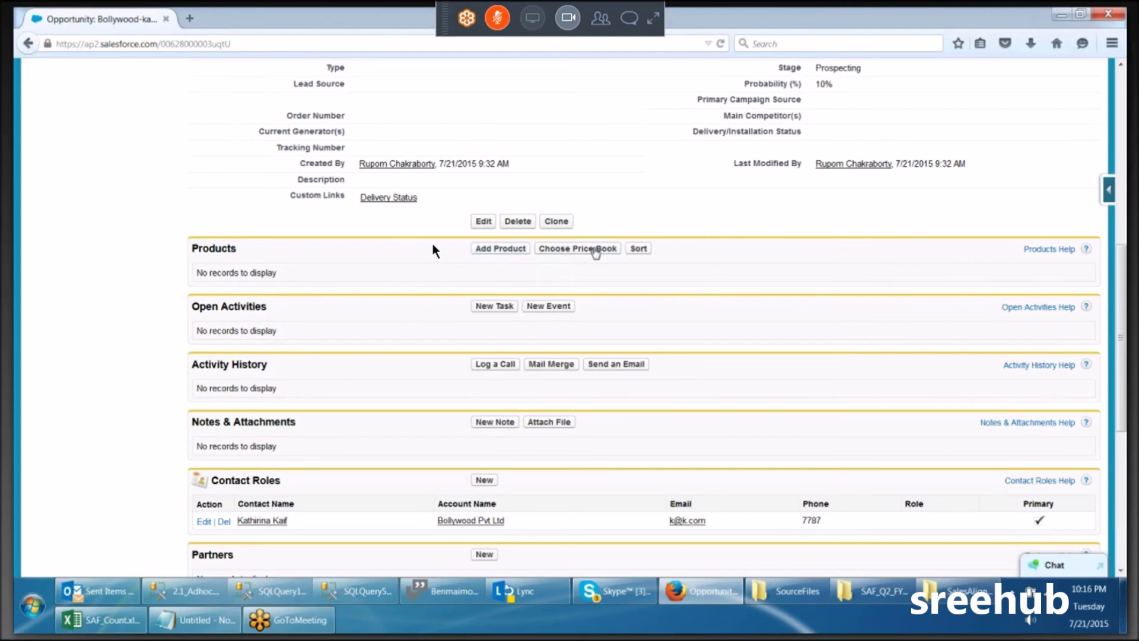
{"action": "left_click", "coordinate": [515, 253]}
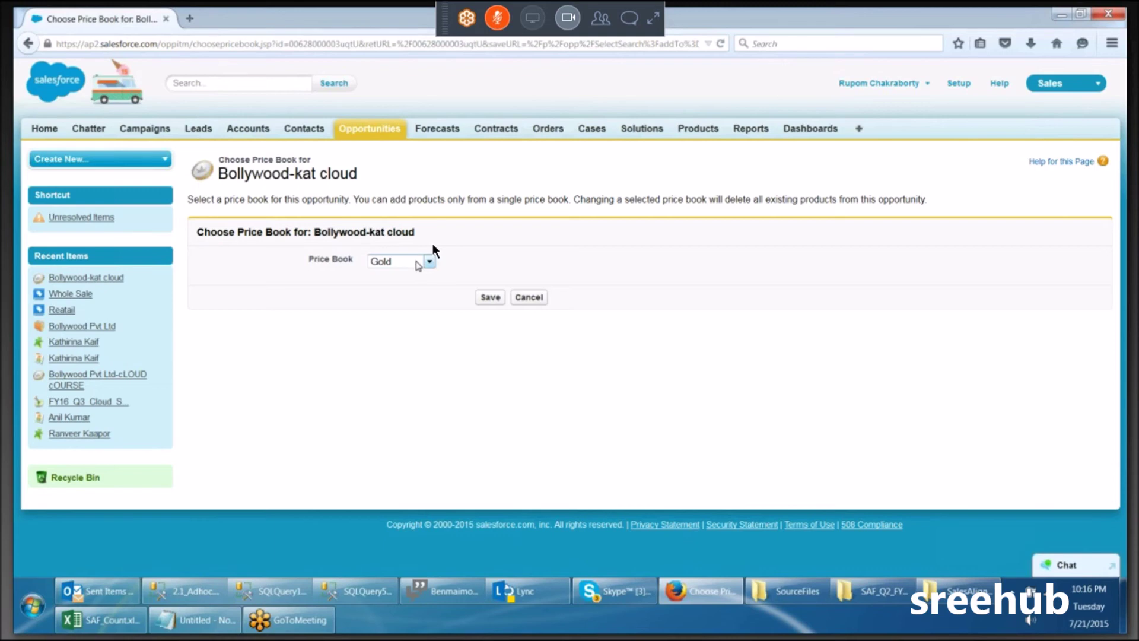
{"action": "left_click", "coordinate": [417, 263]}
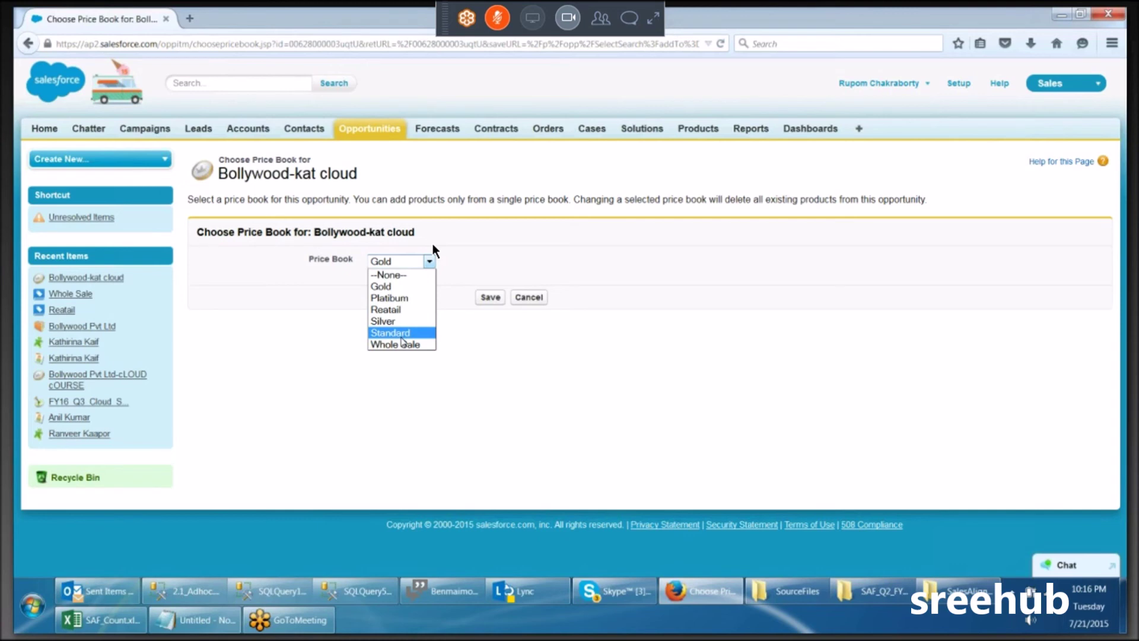
{"action": "left_click", "coordinate": [392, 310]}
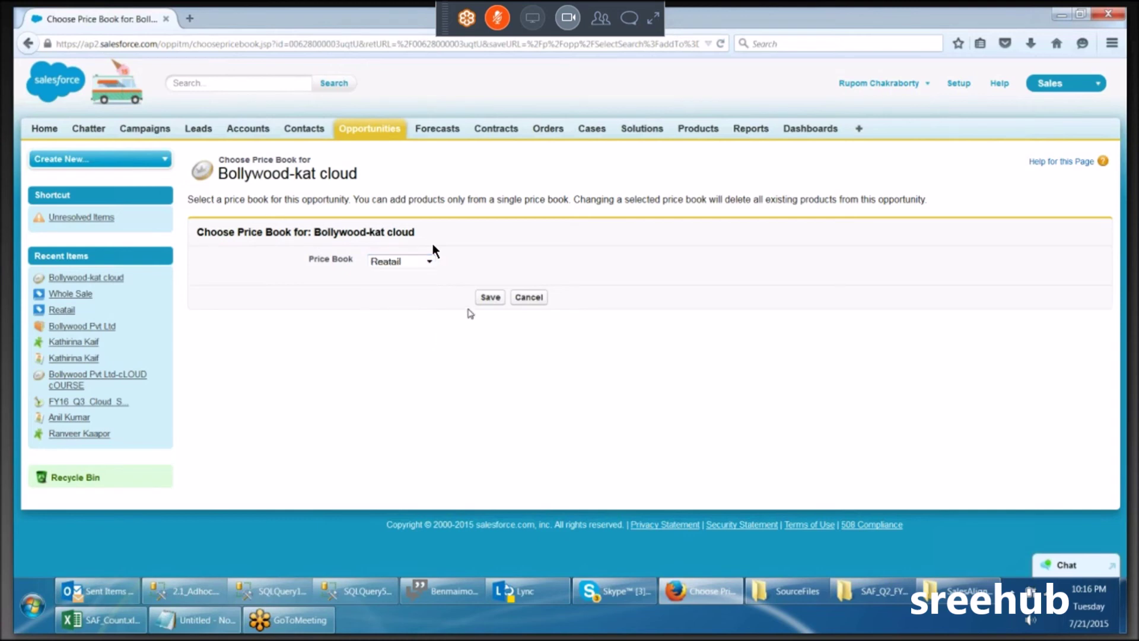
{"action": "left_click", "coordinate": [490, 303]}
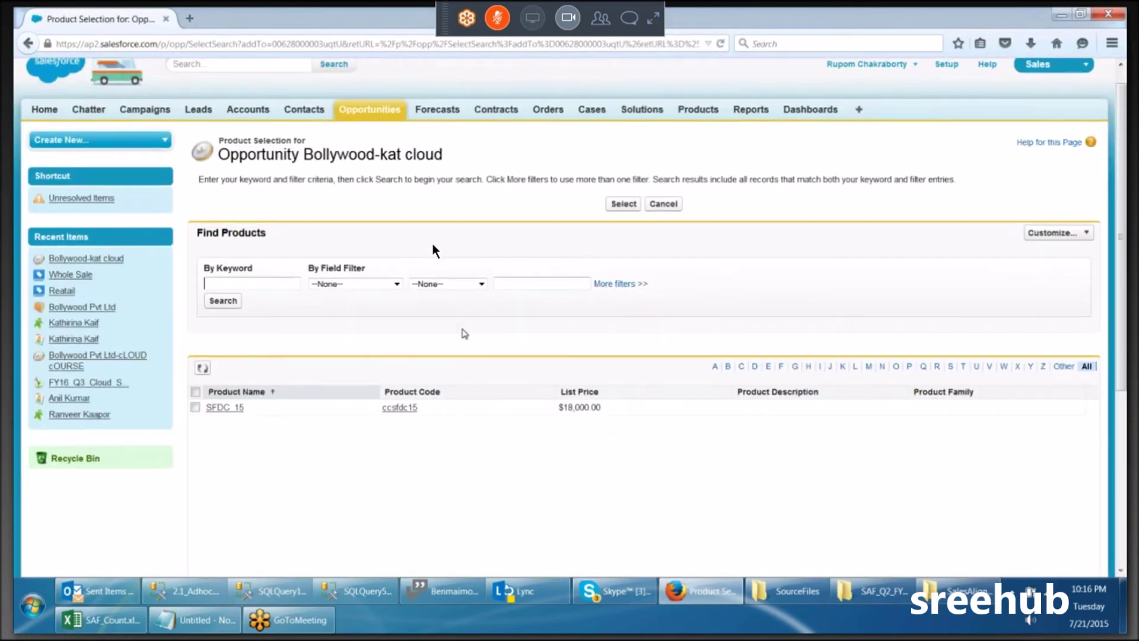
Choose SFDC_15 from the available products for the Bollywood-kat cloud opportunity and continue with that selection.
{"action": "scroll", "coordinate": [435, 251], "scroll_direction": "down", "scroll_amount": 4}
{"action": "scroll", "coordinate": [435, 250], "scroll_direction": "up", "scroll_amount": 4}
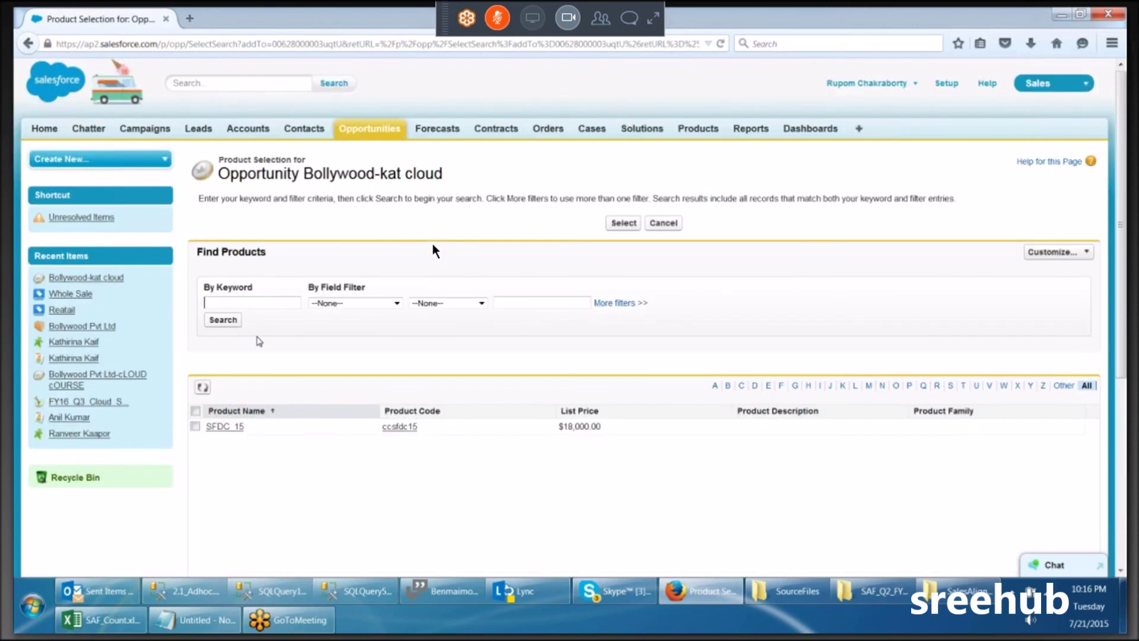
{"action": "left_click", "coordinate": [196, 426]}
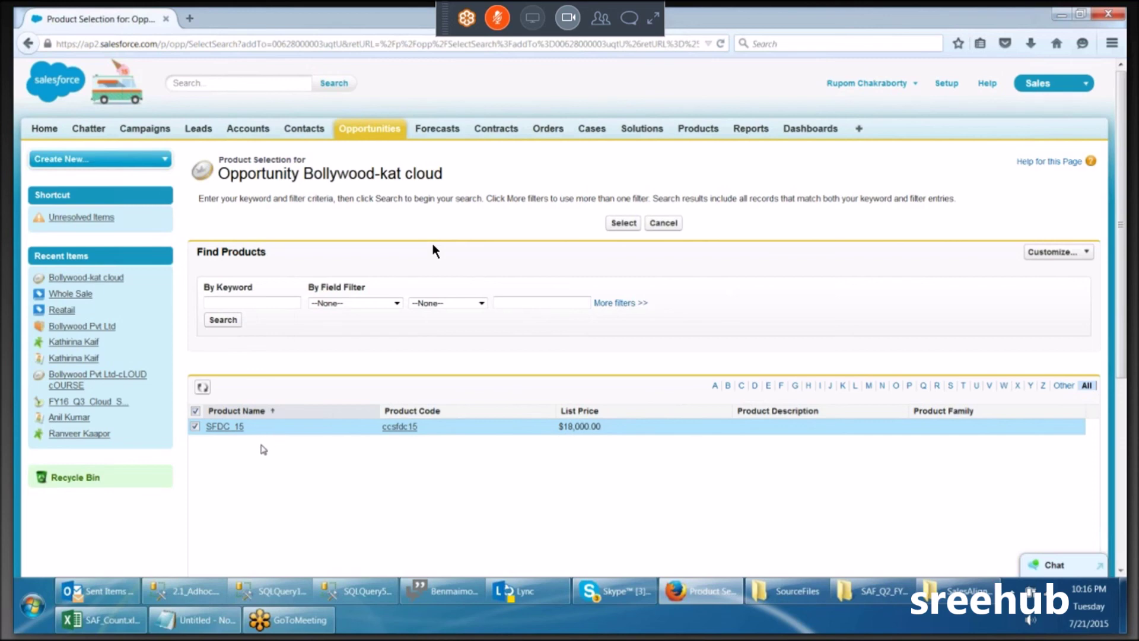
{"action": "left_click", "coordinate": [621, 228]}
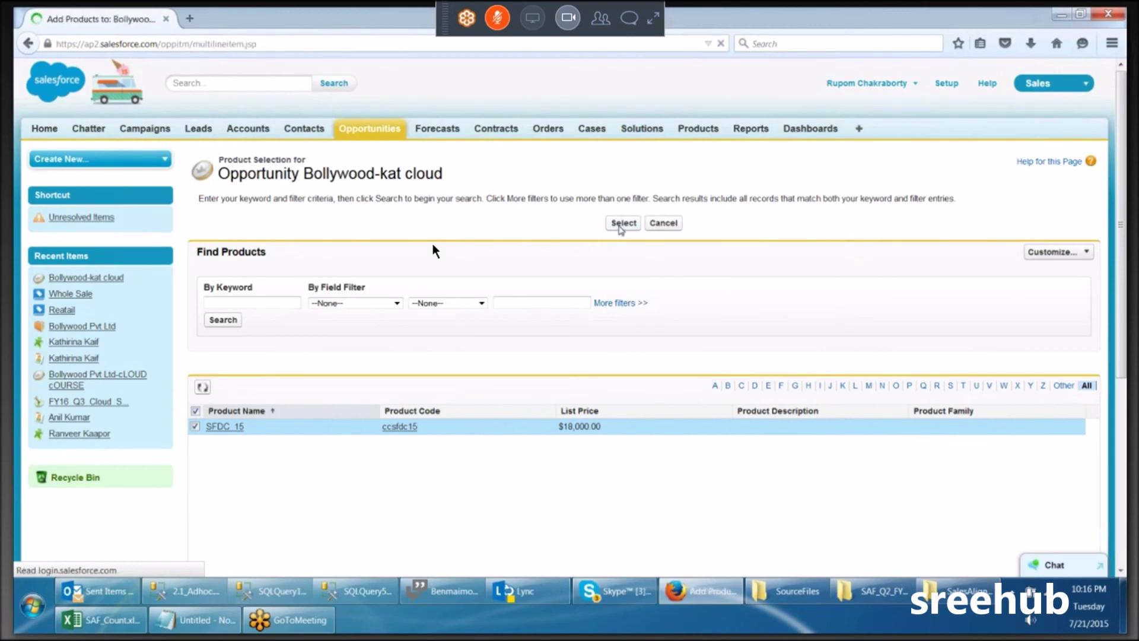
Set the SFDC_15 line item's quantity to 2 and save it to the Bollywood-kat cloud opportunity.
{"action": "type", "text": "2"}
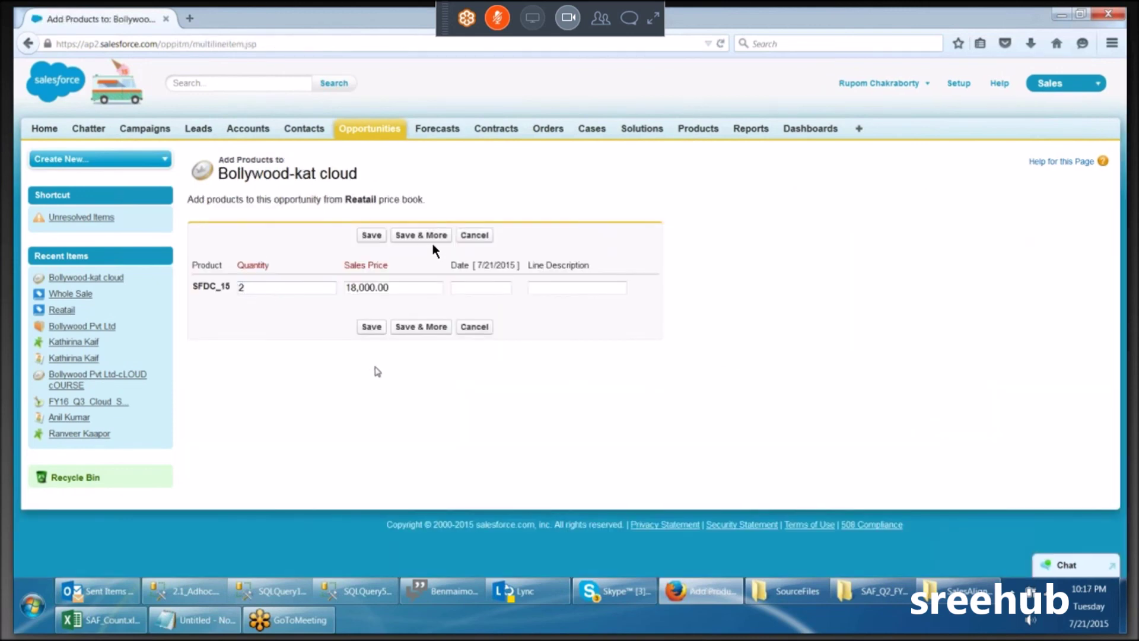
{"action": "left_click", "coordinate": [365, 328]}
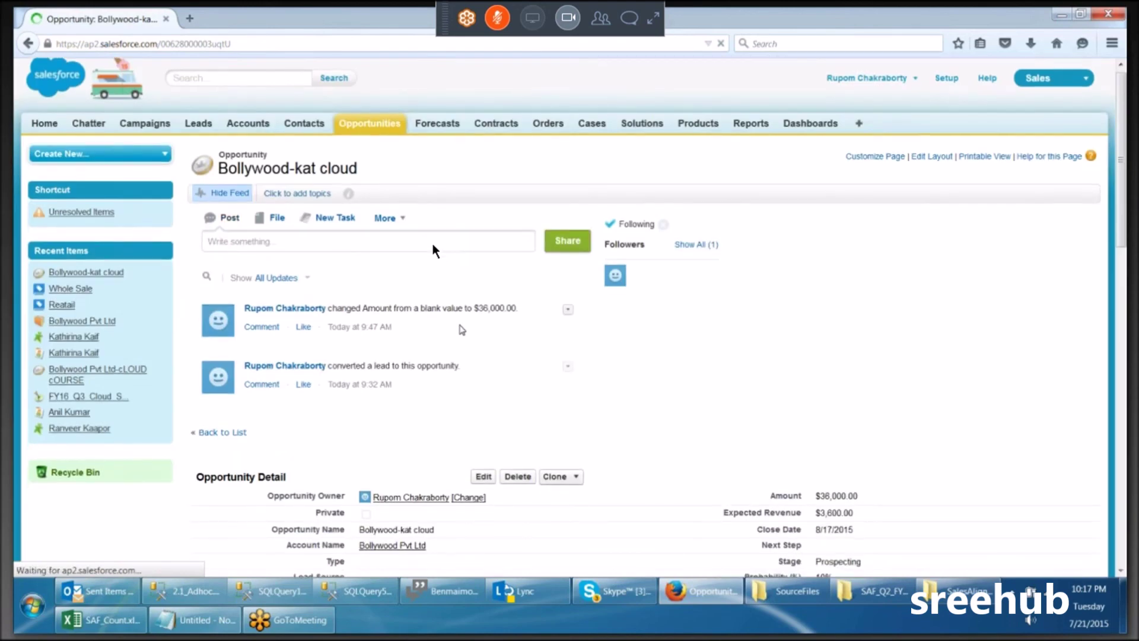
Review the Bollywood-kat cloud opportunity's feed, amount and expected revenue, and its product line item.
{"action": "scroll", "coordinate": [435, 249], "scroll_direction": "down", "scroll_amount": 4}
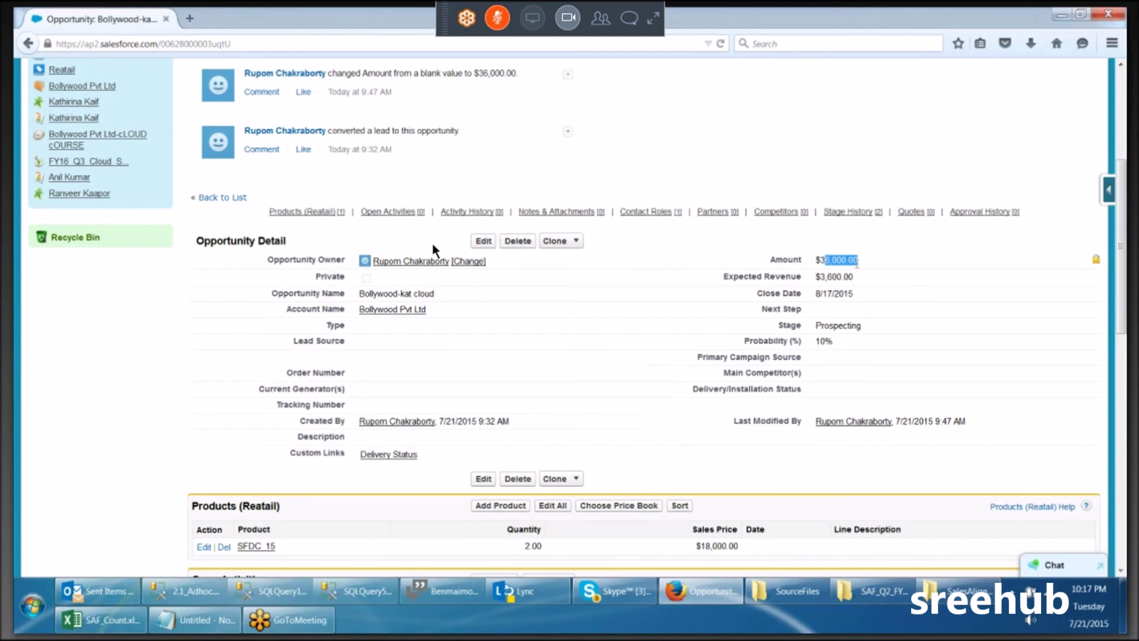
{"action": "scroll", "coordinate": [434, 249], "scroll_direction": "down", "scroll_amount": 3}
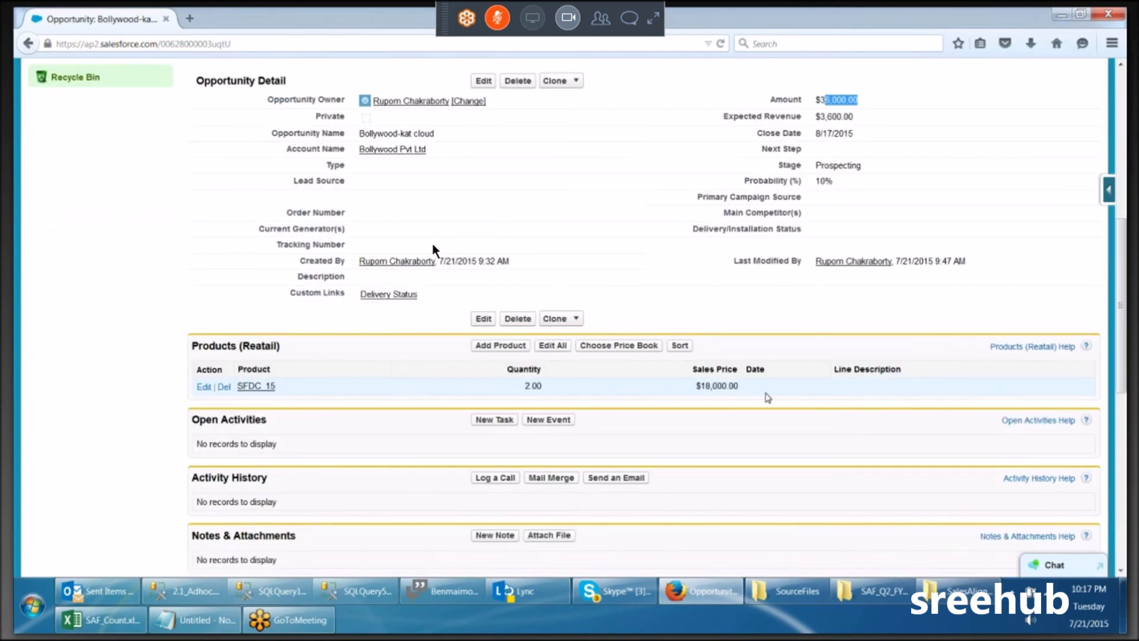
{"action": "scroll", "coordinate": [767, 398], "scroll_direction": "up", "scroll_amount": 3}
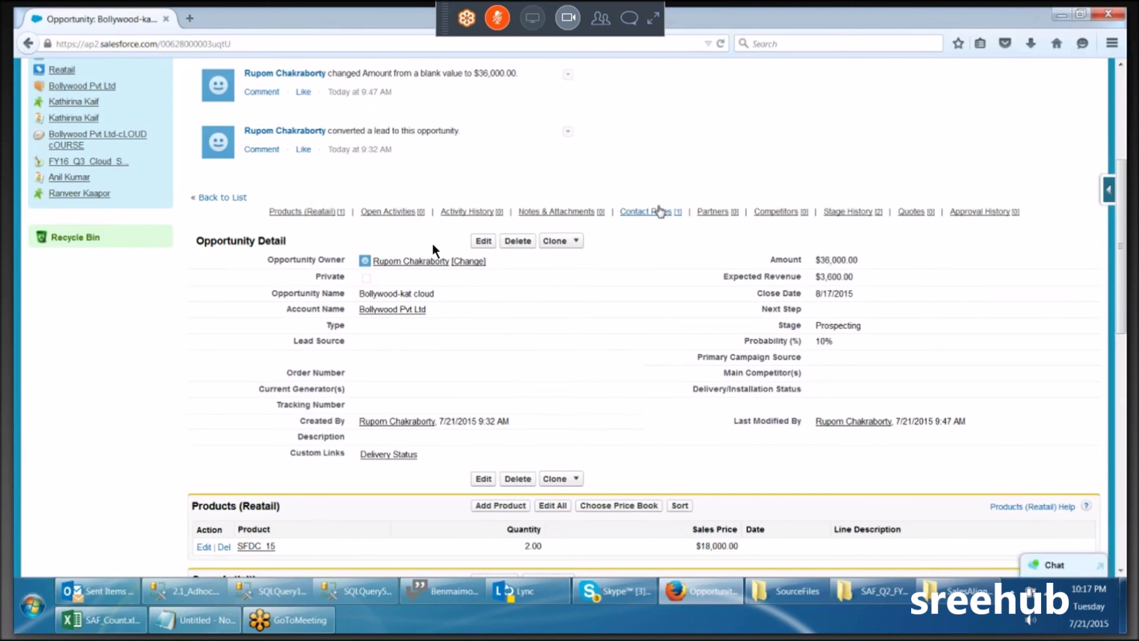
{"action": "scroll", "coordinate": [702, 338], "scroll_direction": "up", "scroll_amount": 1}
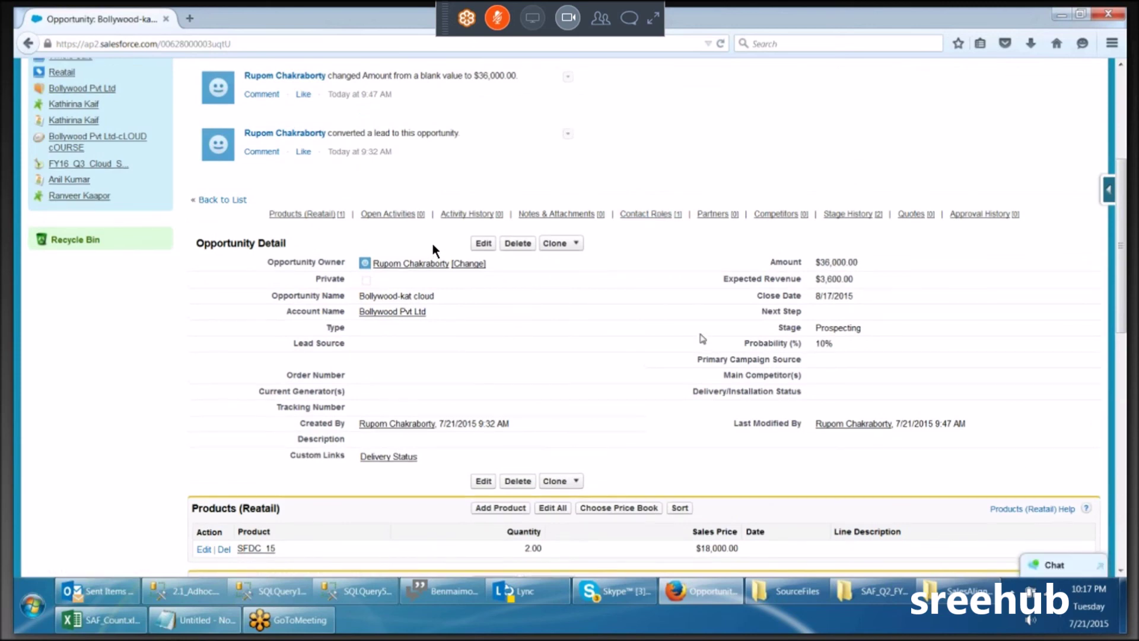
{"action": "scroll", "coordinate": [702, 338], "scroll_direction": "up", "scroll_amount": 2}
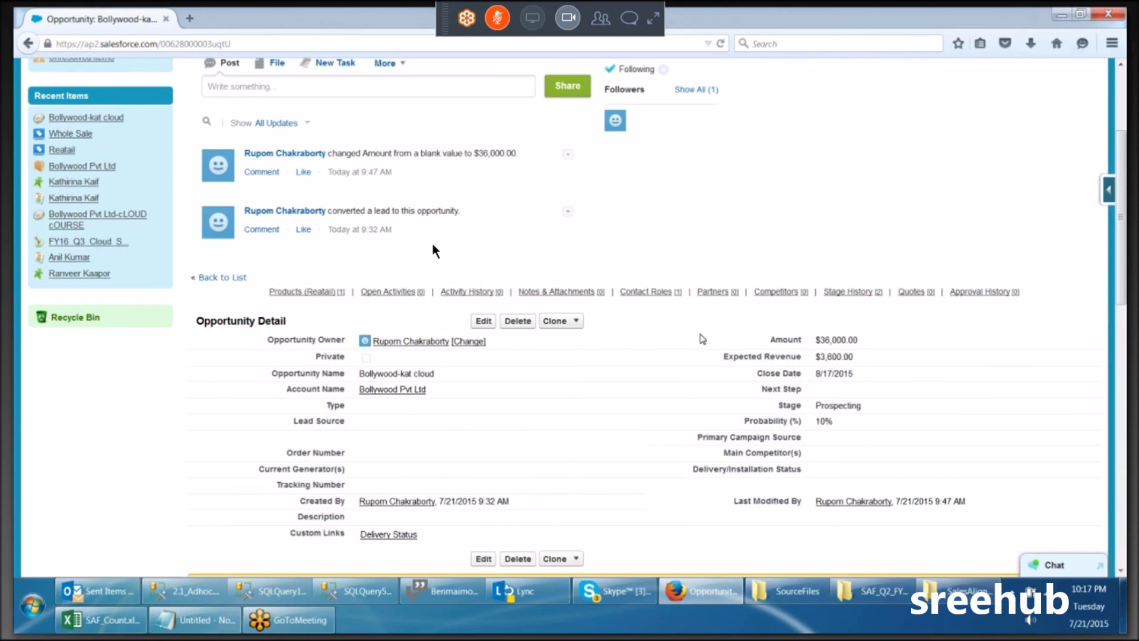
{"action": "scroll", "coordinate": [702, 338], "scroll_direction": "down", "scroll_amount": 3}
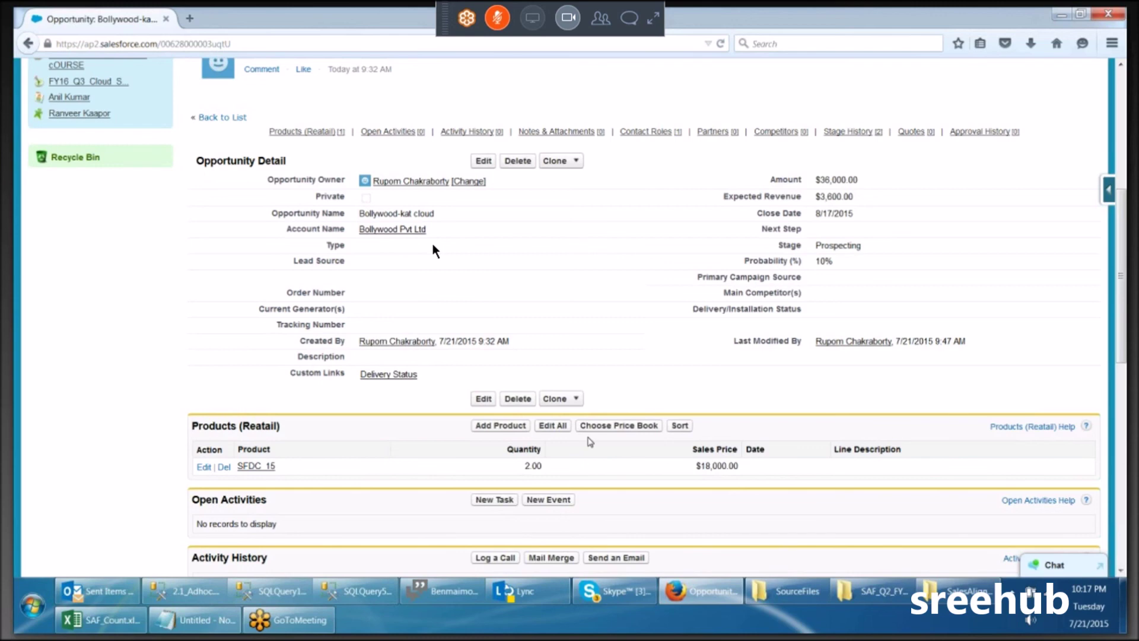
{"action": "scroll", "coordinate": [589, 442], "scroll_direction": "up", "scroll_amount": 1}
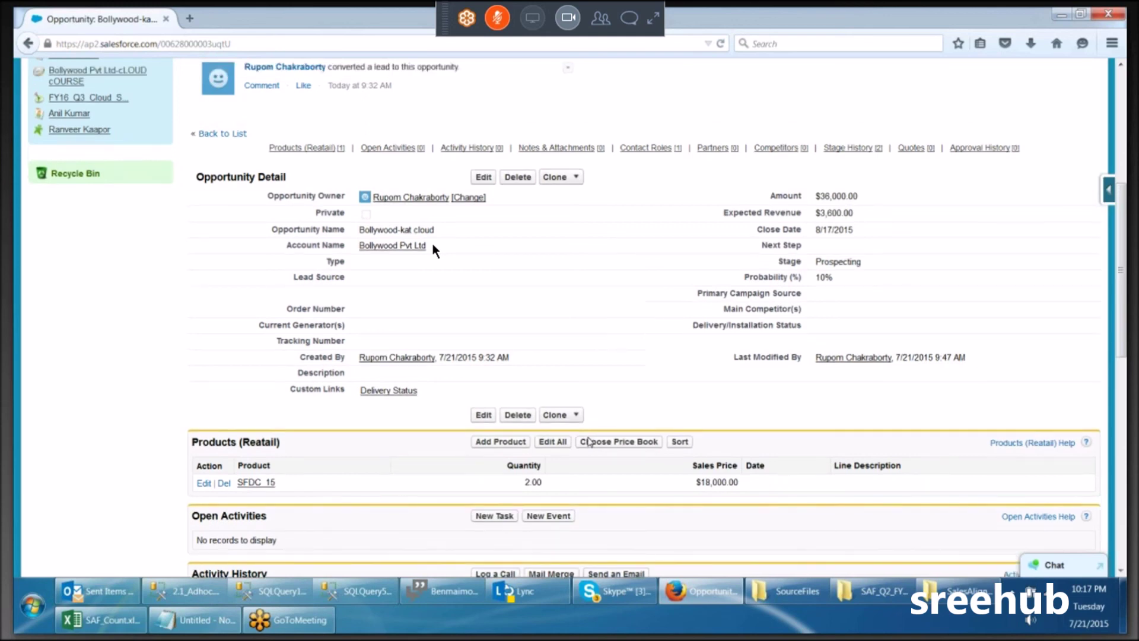
{"action": "scroll", "coordinate": [434, 249], "scroll_direction": "up", "scroll_amount": 5}
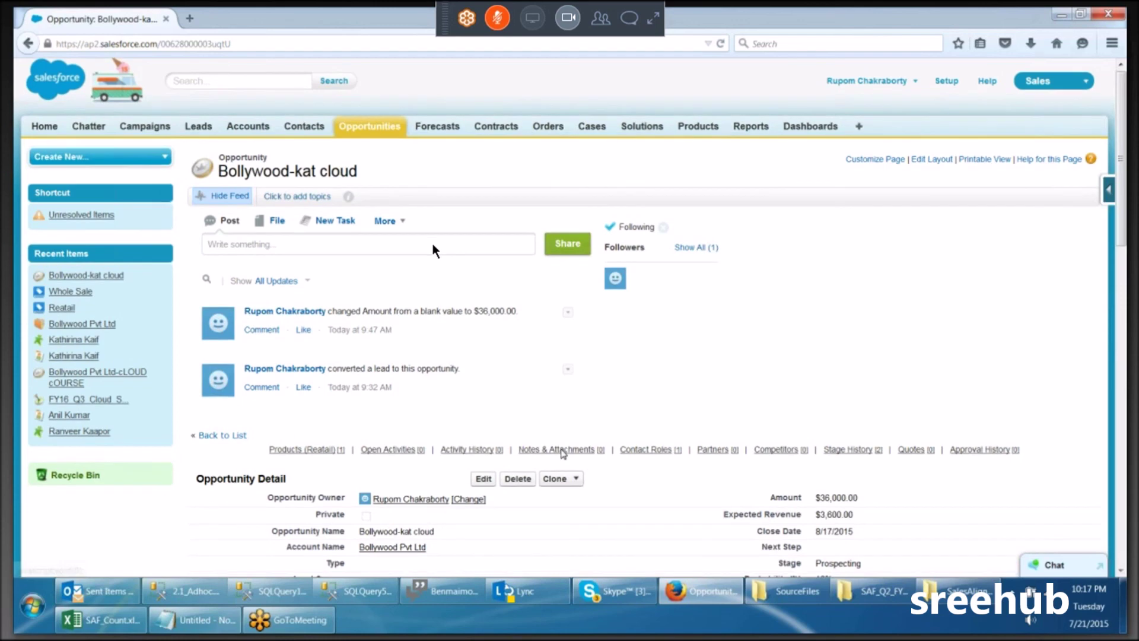
{"action": "scroll", "coordinate": [435, 249], "scroll_direction": "down", "scroll_amount": 5}
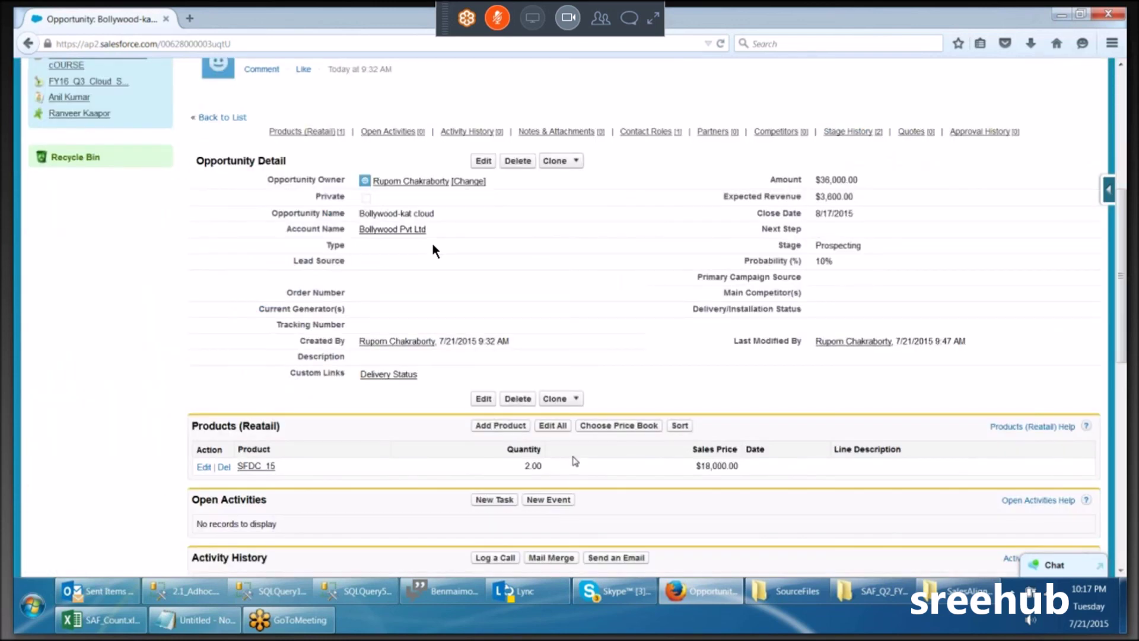